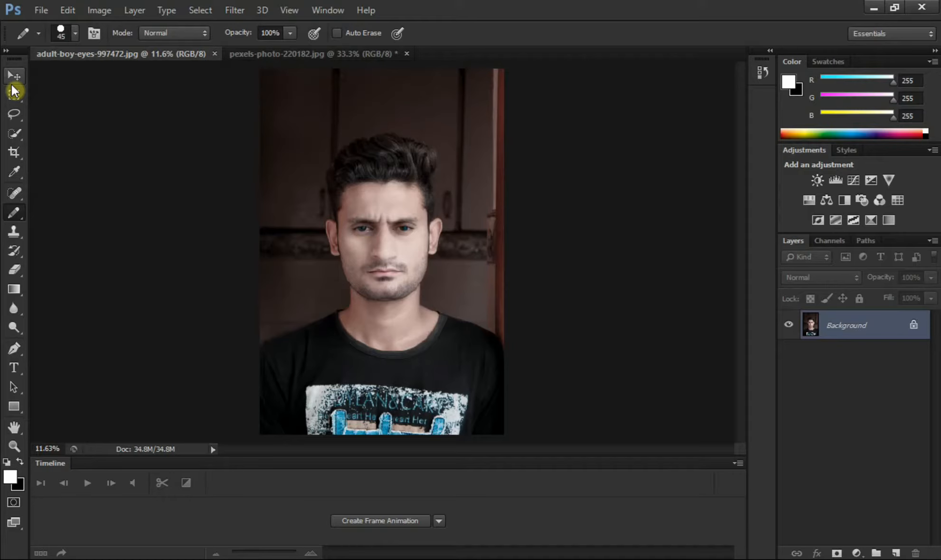
Step: Copy the portrait photo into the pexels-photo-220182.jpg brick wall document as a new layer using the Move tool
{"action": "left_click", "coordinate": [13, 90]}
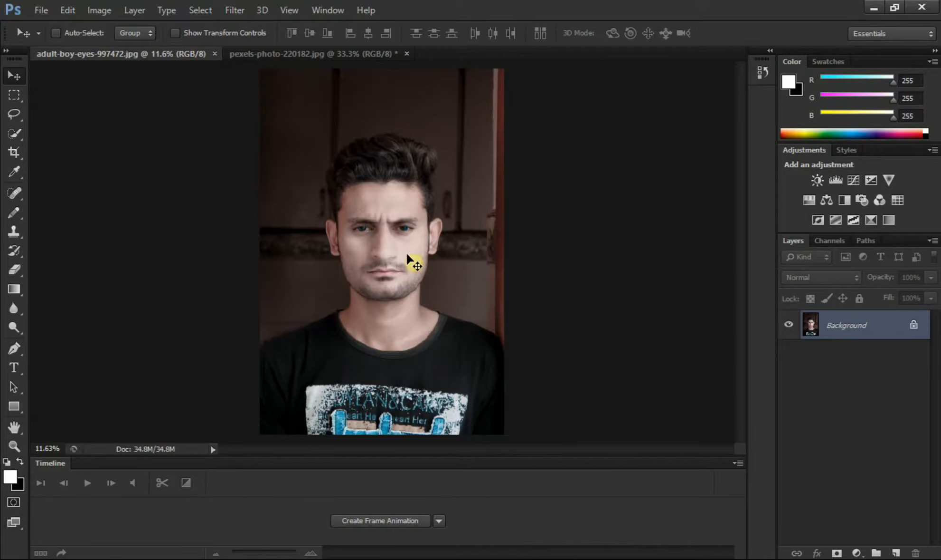
{"action": "left_click_drag", "start_coordinate": [409, 257], "coordinate": [363, 57]}
{"action": "left_click_drag", "start_coordinate": [363, 52], "coordinate": [427, 323]}
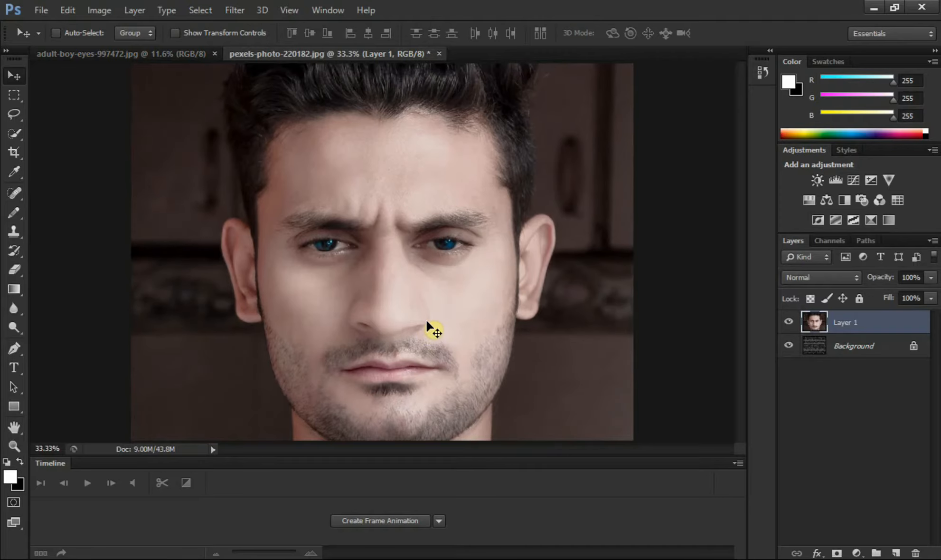
Step: Free-transform the portrait layer, scaling it down proportionally around its centre to about 67%
{"action": "key", "text": "ctrl+minus"}
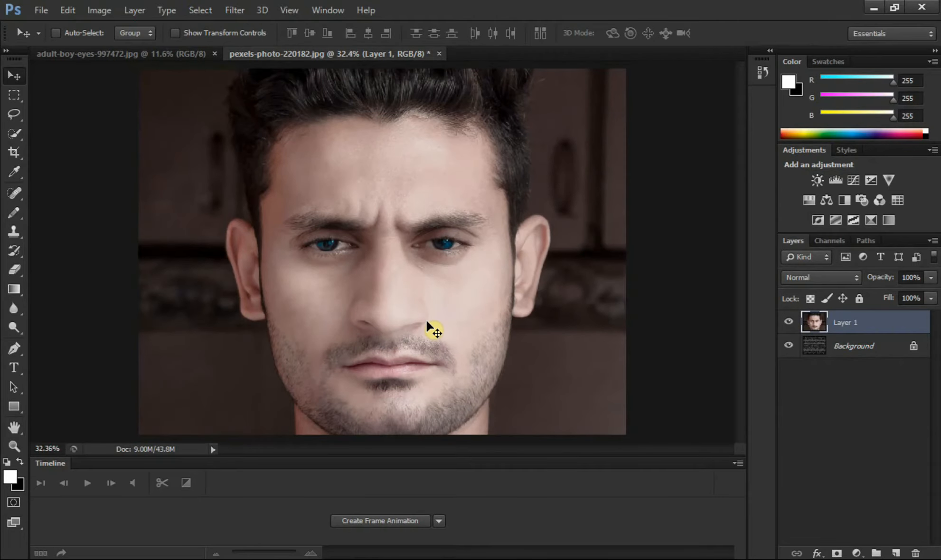
{"action": "key", "text": "ctrl+minus"}
{"action": "key", "text": "ctrl+minus"}
{"action": "key", "text": "ctrl+minus"}
{"action": "key", "text": "ctrl+t"}
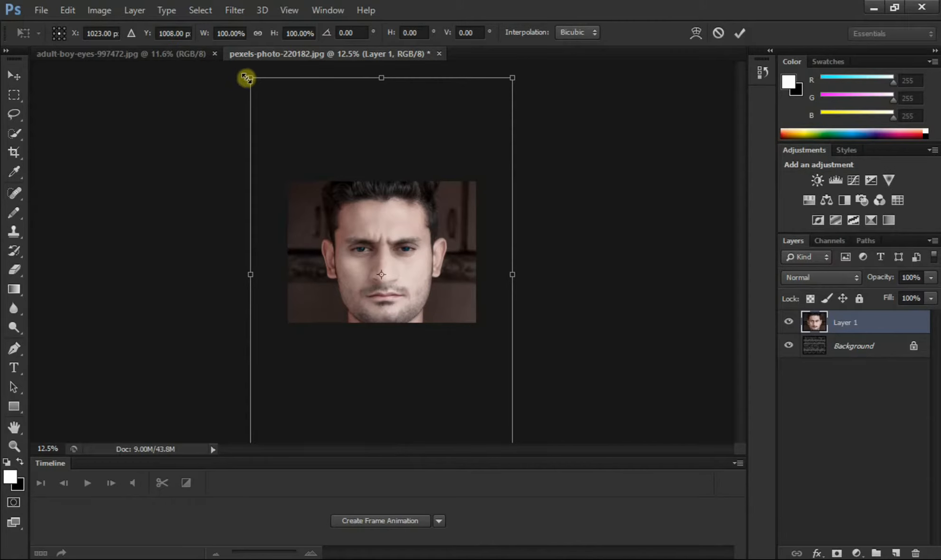
{"action": "left_click_drag", "start_coordinate": [250, 77], "coordinate": [301, 137]}
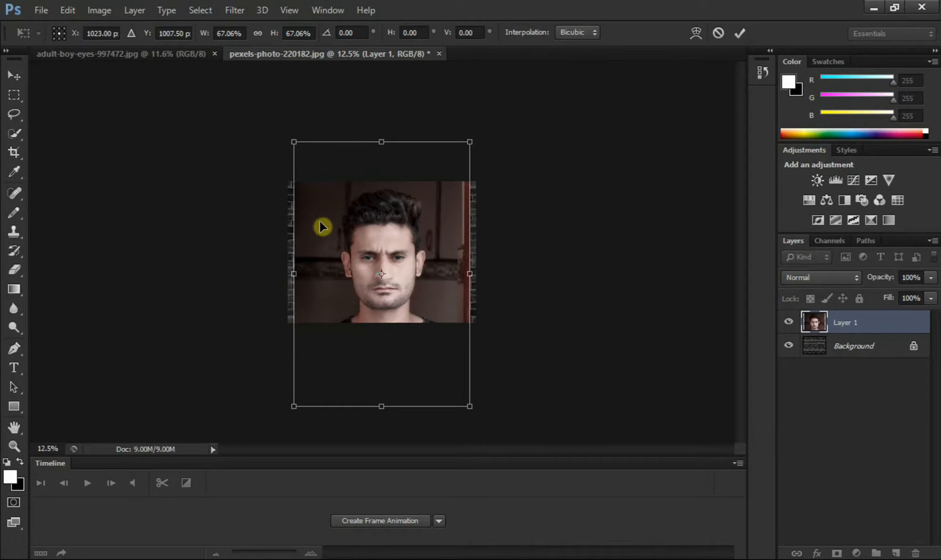
{"action": "key", "text": "ctrl+minus"}
{"action": "key", "text": "ctrl+plus"}
{"action": "key", "text": "ctrl+plus"}
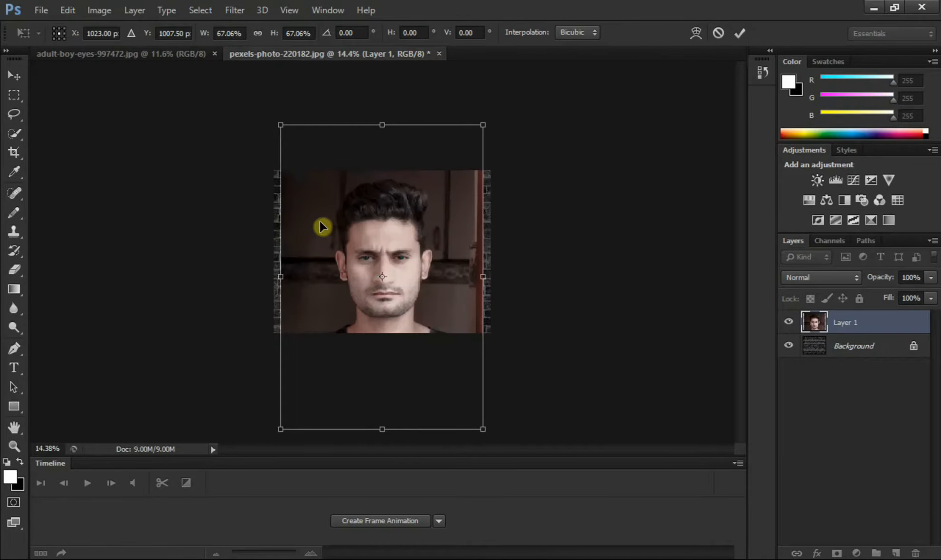
{"action": "key", "text": "ctrl+plus"}
{"action": "key", "text": "ctrl+plus"}
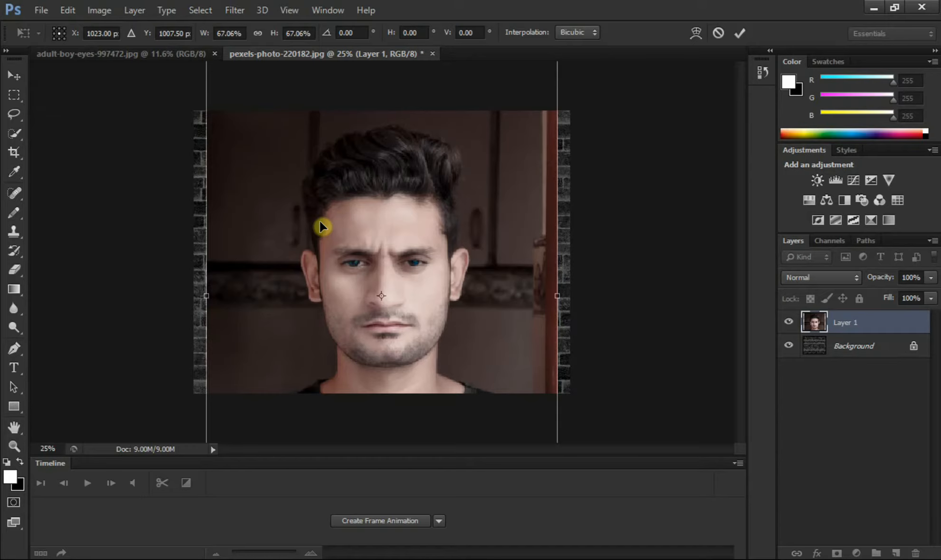
{"action": "key", "text": "ctrl+minus"}
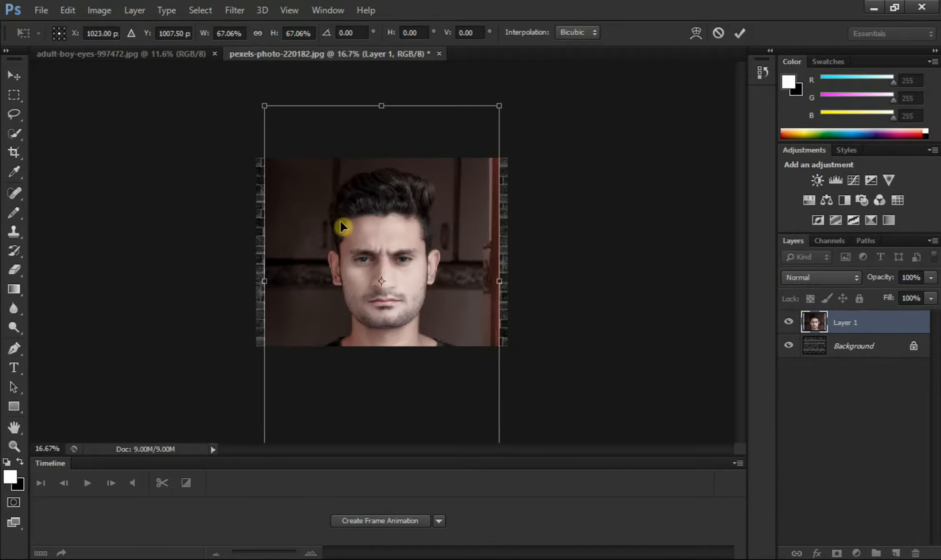
Step: Lower Layer 1's opacity to 59%, then scale the portrait to about 65% and reposition it over the brick wall
{"action": "left_click", "coordinate": [932, 277]}
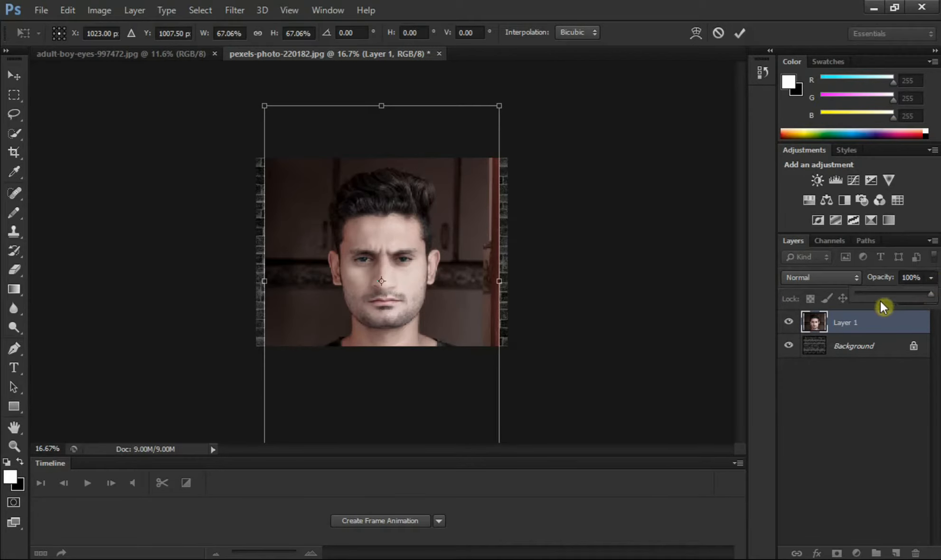
{"action": "left_click", "coordinate": [900, 294]}
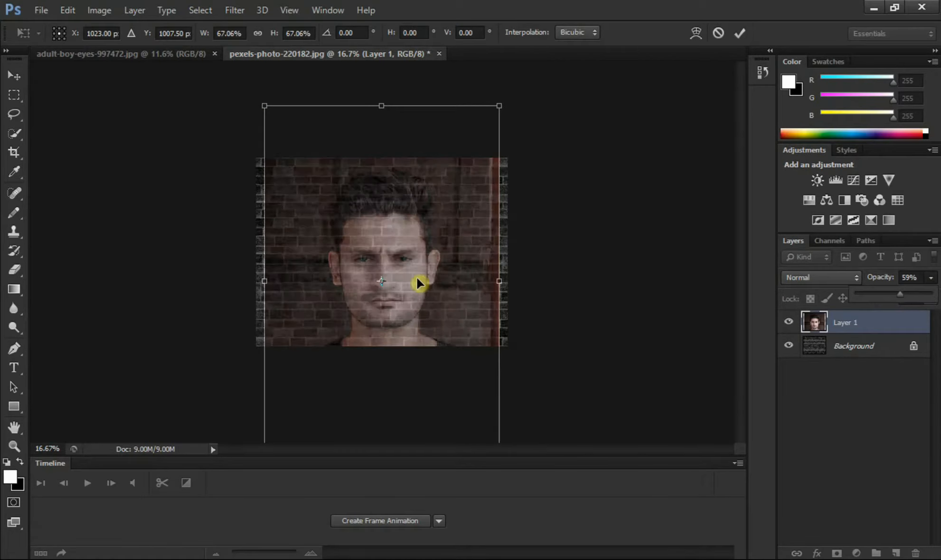
{"action": "left_click", "coordinate": [268, 107]}
{"action": "left_click_drag", "start_coordinate": [268, 107], "coordinate": [270, 111]}
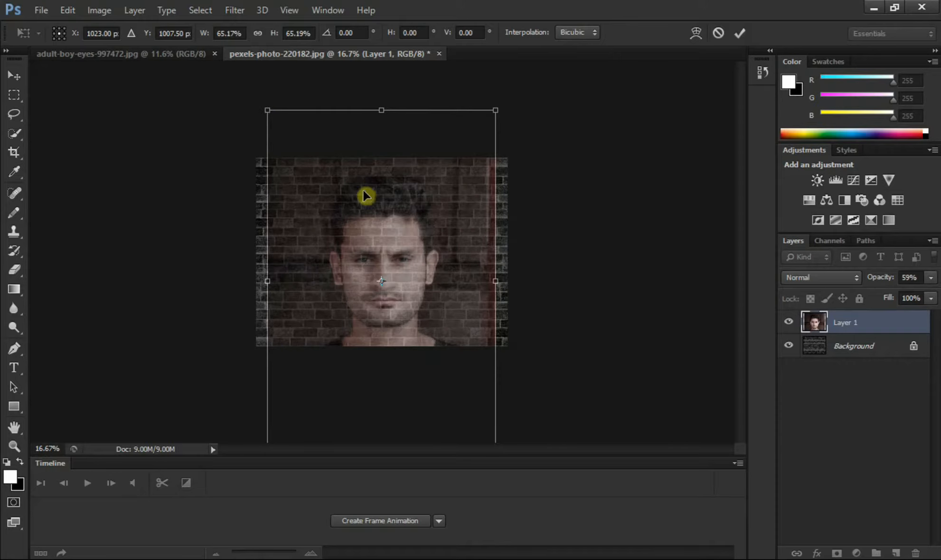
{"action": "left_click_drag", "start_coordinate": [407, 221], "coordinate": [406, 234]}
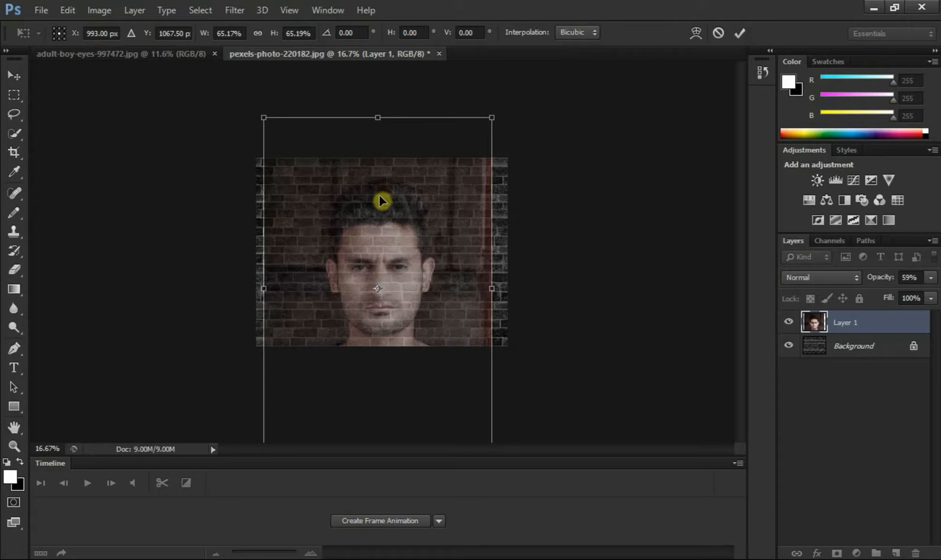
{"action": "left_click_drag", "start_coordinate": [380, 195], "coordinate": [379, 194]}
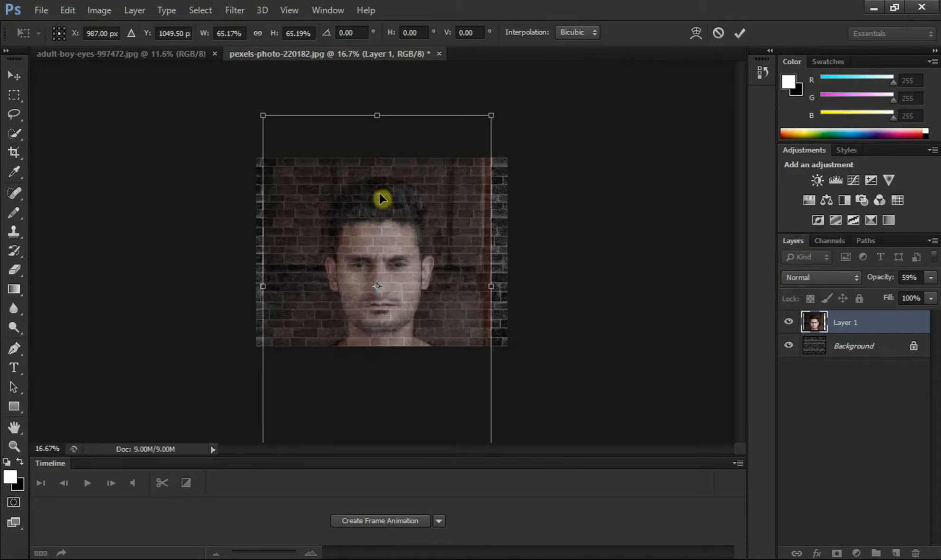
{"action": "left_click", "coordinate": [740, 33]}
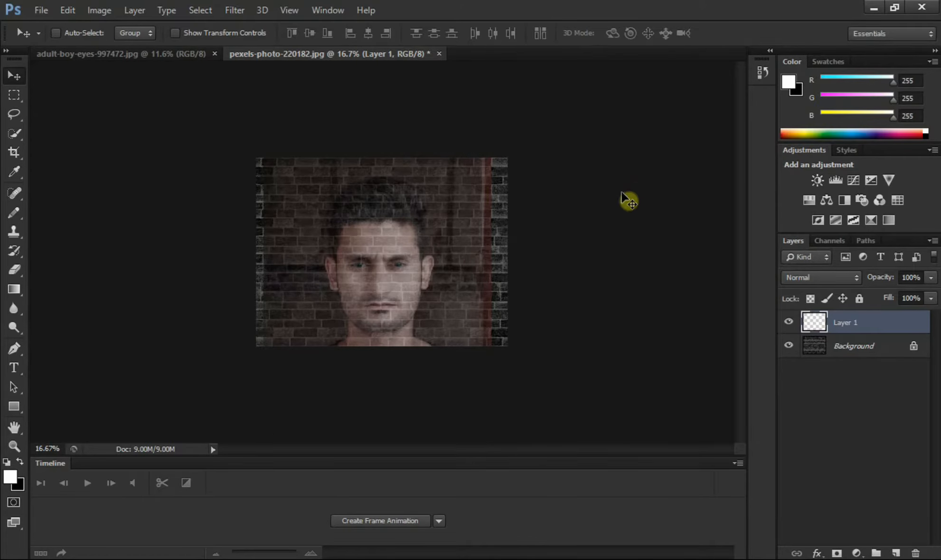
Step: Restore Layer 1's opacity to 100% and shift the portrait slightly to the right so it sits centred on the bricks
{"action": "left_click", "coordinate": [930, 278]}
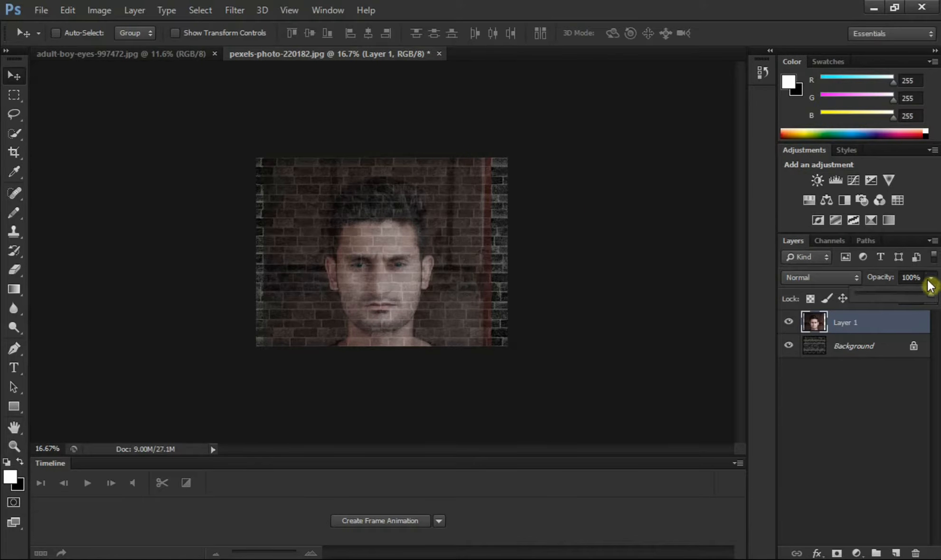
{"action": "left_click_drag", "start_coordinate": [933, 295], "coordinate": [937, 295]}
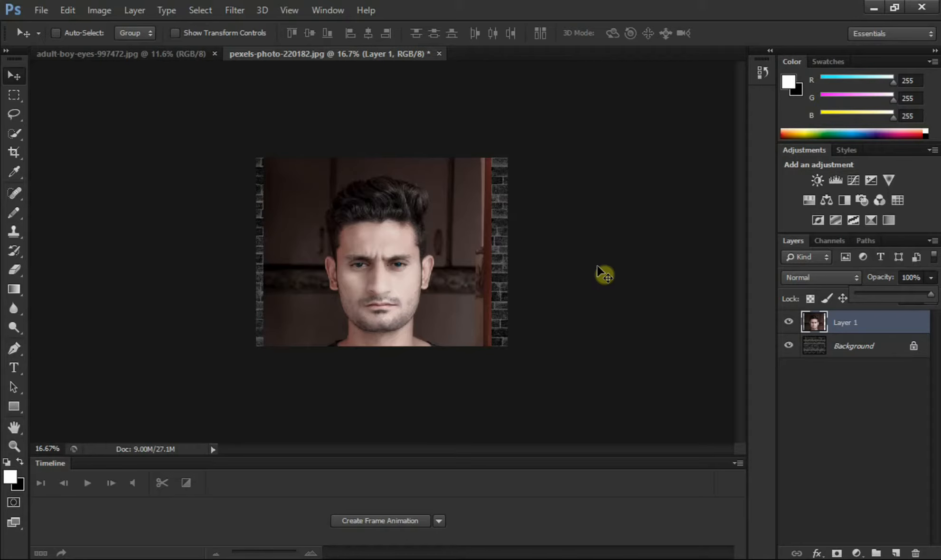
{"action": "left_click_drag", "start_coordinate": [899, 295], "coordinate": [939, 303]}
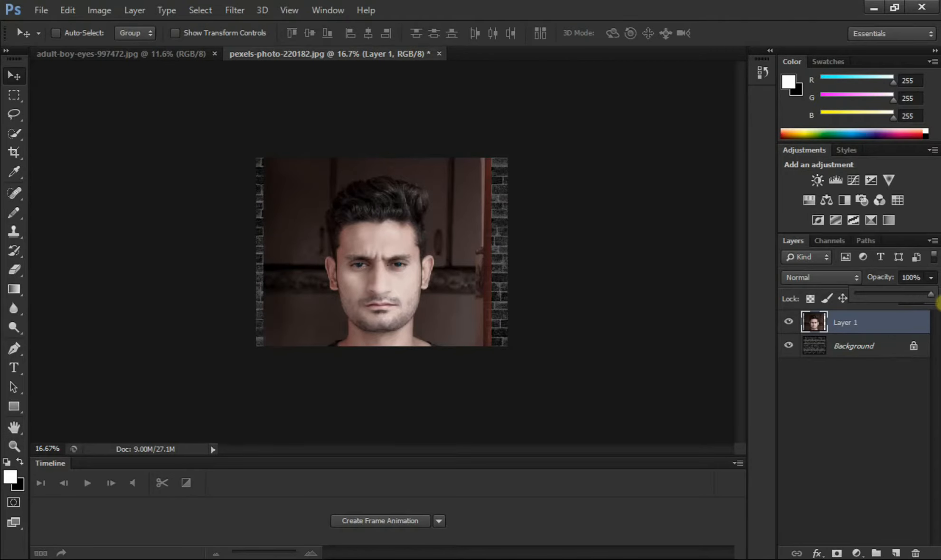
{"action": "left_click", "coordinate": [746, 322]}
{"action": "left_click_drag", "start_coordinate": [366, 288], "coordinate": [373, 292]}
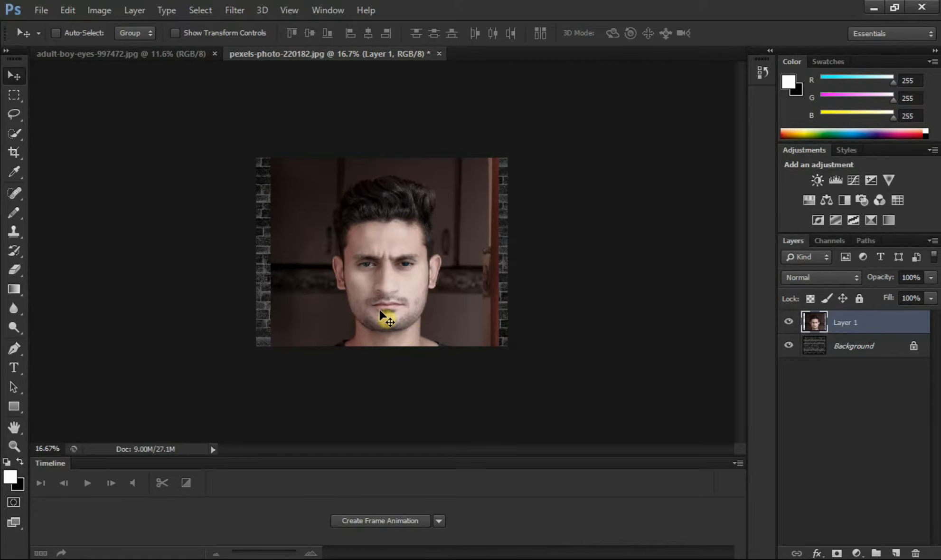
Step: Select the man's hair, face and ears without the neck using Quick Selection, and mask Layer 1 to that selection
{"action": "key", "text": "ctrl+plus"}
{"action": "key", "text": "ctrl+plus"}
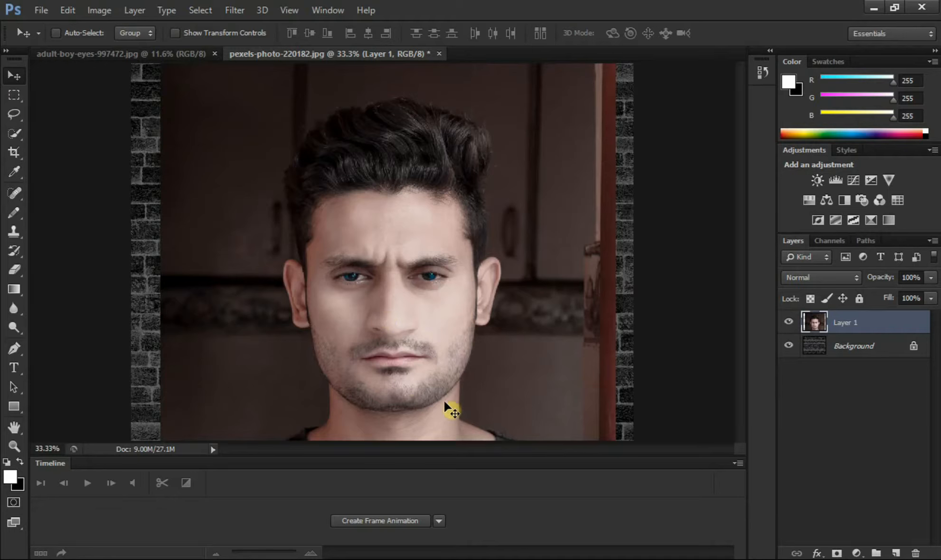
{"action": "left_click", "coordinate": [10, 135]}
{"action": "left_click", "coordinate": [58, 131]}
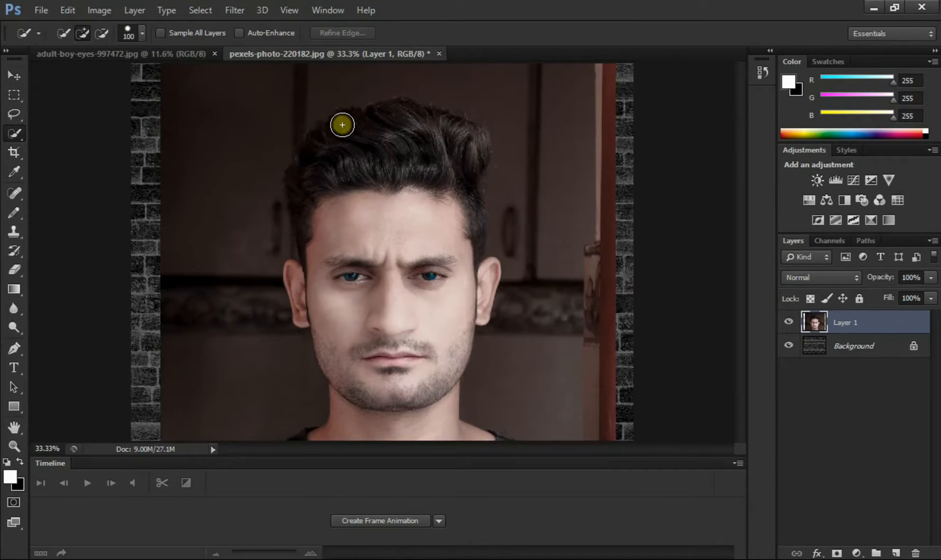
{"action": "left_click_drag", "start_coordinate": [342, 124], "coordinate": [364, 230]}
{"action": "mouse_move", "coordinate": [397, 143]}
{"action": "left_mouse_down"}
{"action": "mouse_move", "coordinate": [428, 183]}
{"action": "mouse_move", "coordinate": [430, 198]}
{"action": "mouse_move", "coordinate": [416, 195]}
{"action": "mouse_move", "coordinate": [417, 267]}
{"action": "left_mouse_up"}
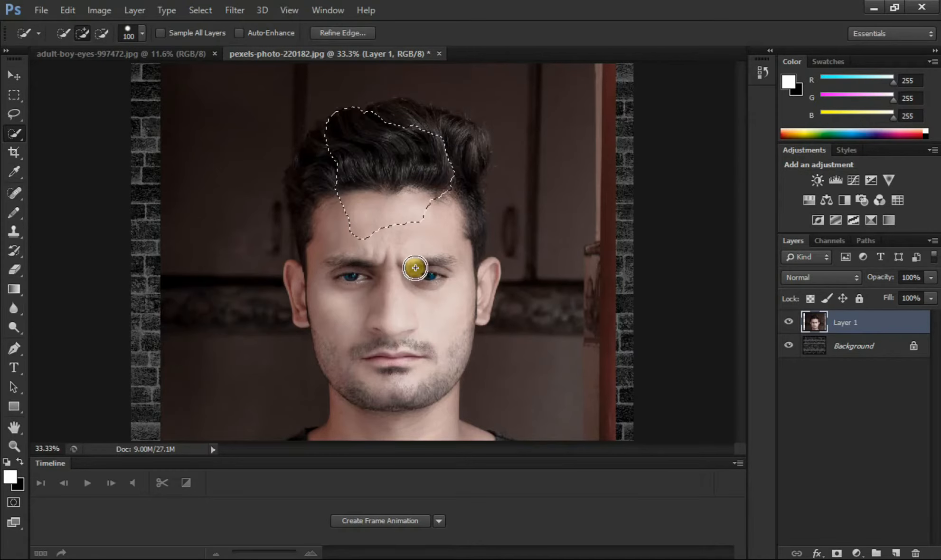
{"action": "mouse_move", "coordinate": [415, 304]}
{"action": "left_mouse_down"}
{"action": "mouse_move", "coordinate": [367, 269]}
{"action": "mouse_move", "coordinate": [481, 280]}
{"action": "mouse_move", "coordinate": [451, 146]}
{"action": "mouse_move", "coordinate": [397, 121]}
{"action": "mouse_move", "coordinate": [474, 142]}
{"action": "mouse_move", "coordinate": [434, 122]}
{"action": "mouse_move", "coordinate": [349, 163]}
{"action": "mouse_move", "coordinate": [316, 167]}
{"action": "mouse_move", "coordinate": [315, 195]}
{"action": "mouse_move", "coordinate": [302, 183]}
{"action": "mouse_move", "coordinate": [309, 287]}
{"action": "mouse_move", "coordinate": [297, 295]}
{"action": "mouse_move", "coordinate": [311, 237]}
{"action": "mouse_move", "coordinate": [471, 214]}
{"action": "mouse_move", "coordinate": [416, 193]}
{"action": "mouse_move", "coordinate": [298, 300]}
{"action": "mouse_move", "coordinate": [294, 273]}
{"action": "mouse_move", "coordinate": [311, 218]}
{"action": "mouse_move", "coordinate": [311, 236]}
{"action": "mouse_move", "coordinate": [338, 248]}
{"action": "mouse_move", "coordinate": [467, 189]}
{"action": "mouse_move", "coordinate": [475, 210]}
{"action": "mouse_move", "coordinate": [416, 193]}
{"action": "left_mouse_up"}
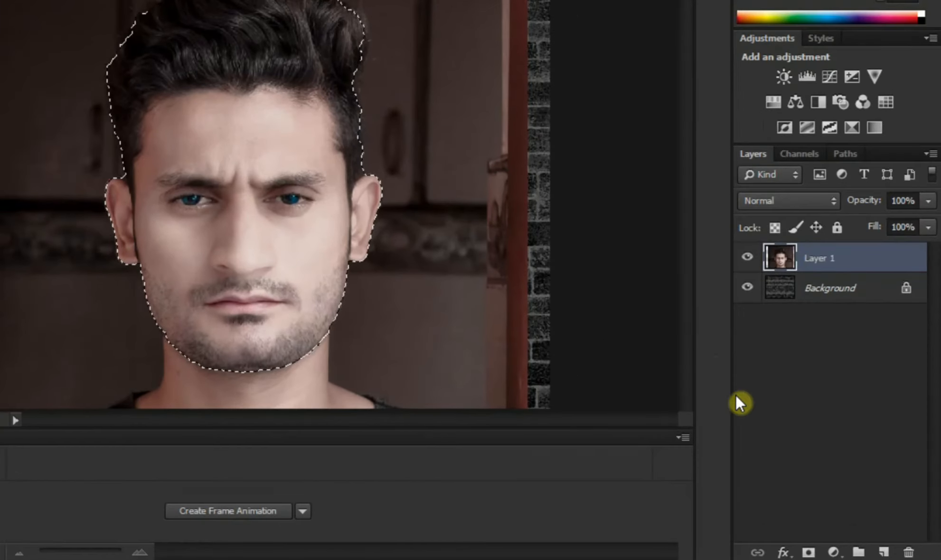
{"action": "left_click", "coordinate": [809, 552]}
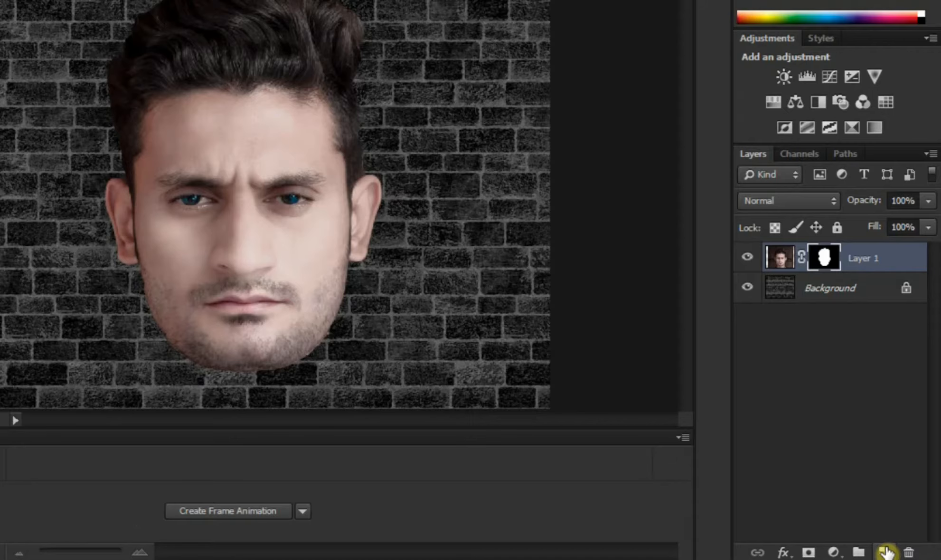
Step: Add a new layer between Layer 1 and the Background, reset the default colours, and fill the layer with white
{"action": "left_click", "coordinate": [886, 552], "text": "ctrl"}
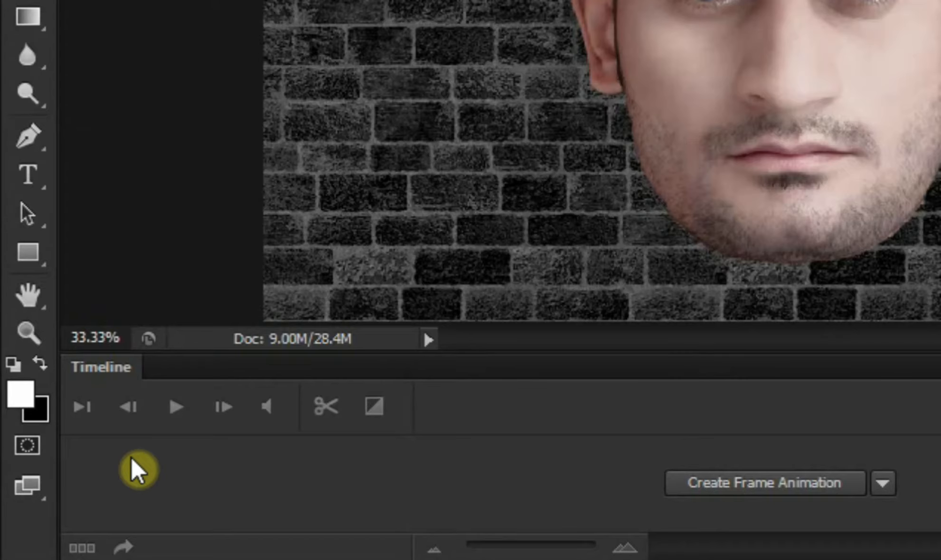
{"action": "key", "text": "d"}
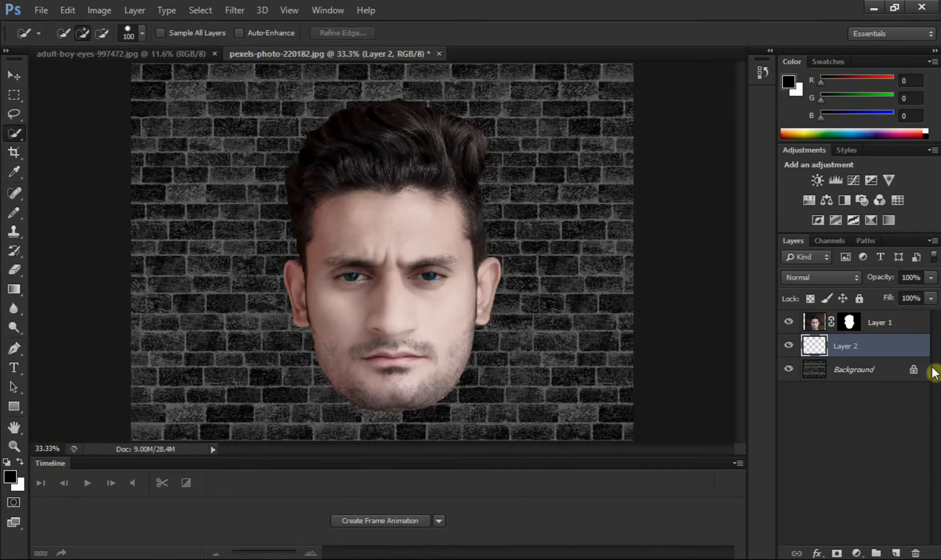
{"action": "key", "text": "ctrl+Delete"}
{"action": "key", "text": "ctrl+Delete"}
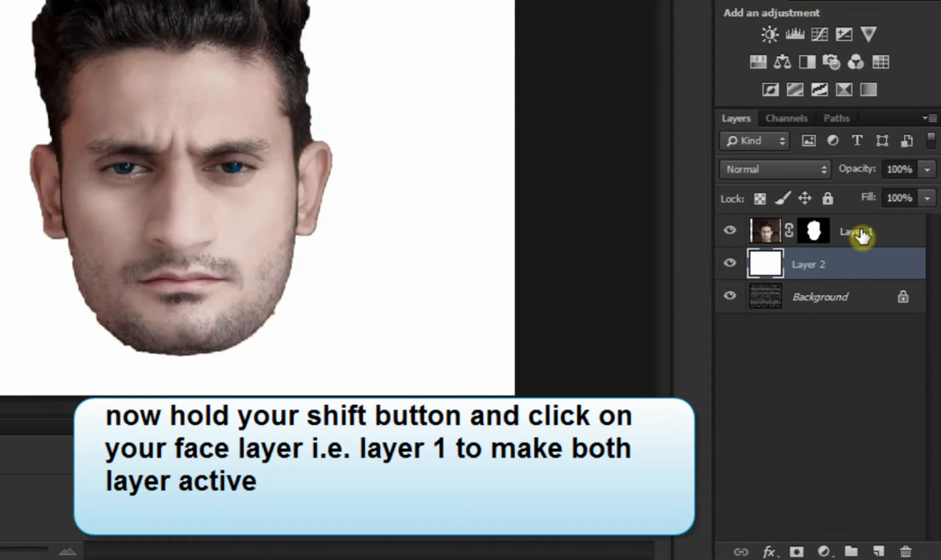
Step: Combine the masked head layer and the white layer into one smart object
{"action": "left_click", "coordinate": [862, 235], "text": "shift"}
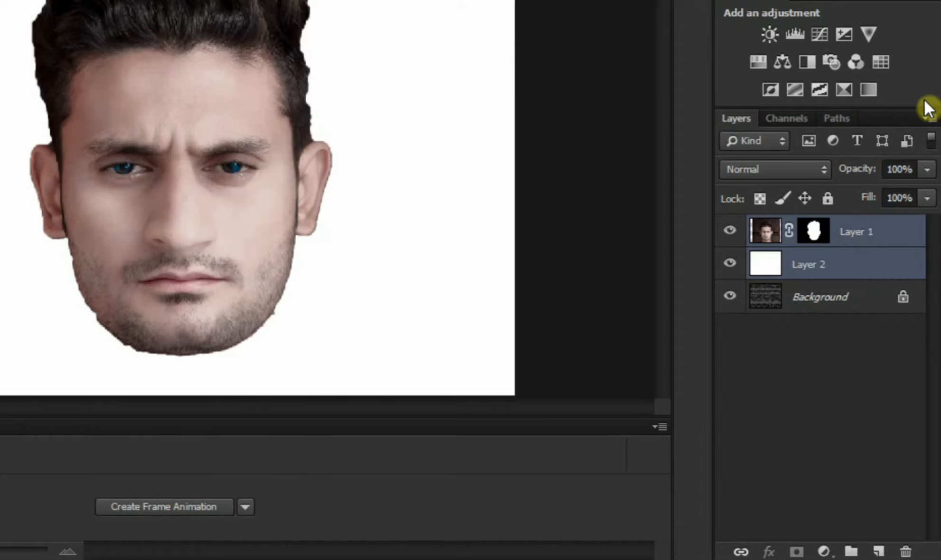
{"action": "left_click", "coordinate": [930, 119]}
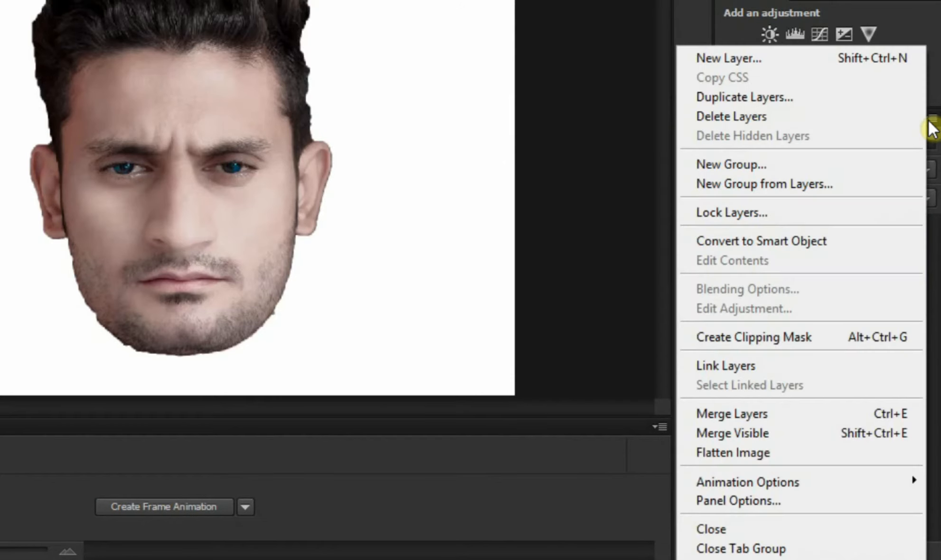
{"action": "left_click", "coordinate": [848, 241]}
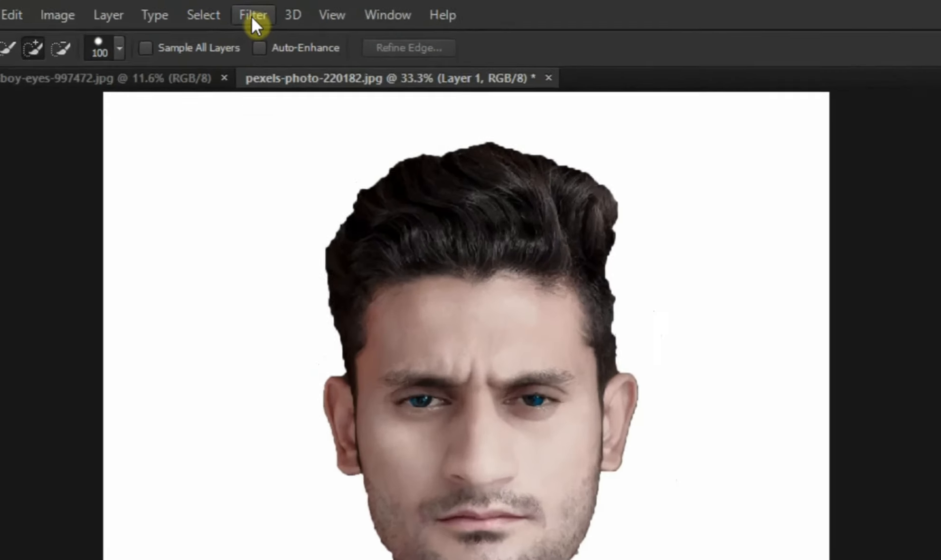
Step: Apply the Glowing Edges filter to the head smart object with Edge Width 3, Edge Brightness 9 and Smoothness 15
{"action": "left_click", "coordinate": [240, 13]}
{"action": "left_click", "coordinate": [293, 105]}
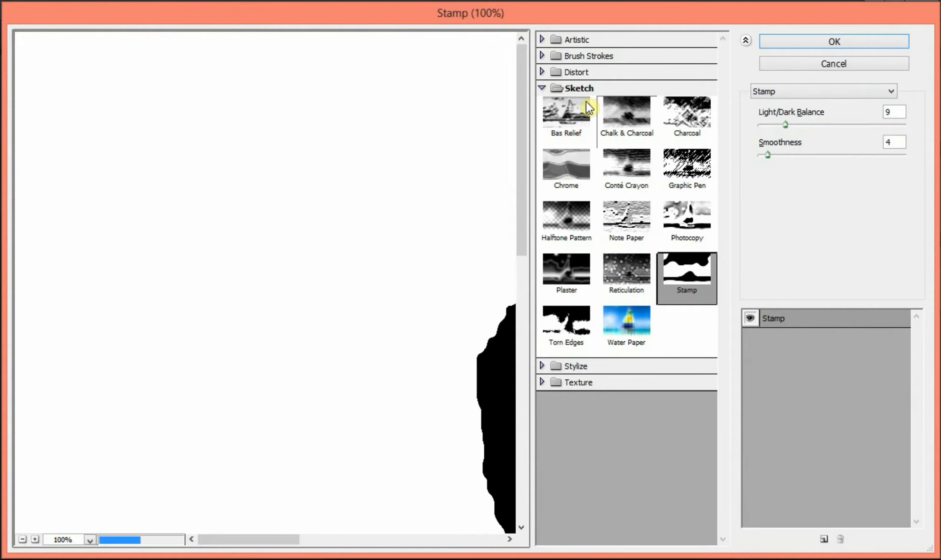
{"action": "left_click", "coordinate": [577, 90]}
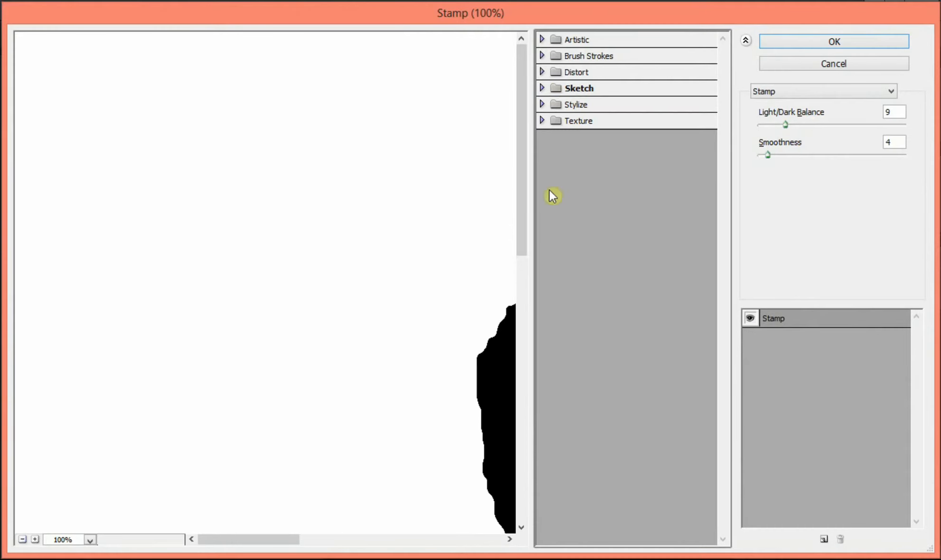
{"action": "left_click", "coordinate": [569, 106]}
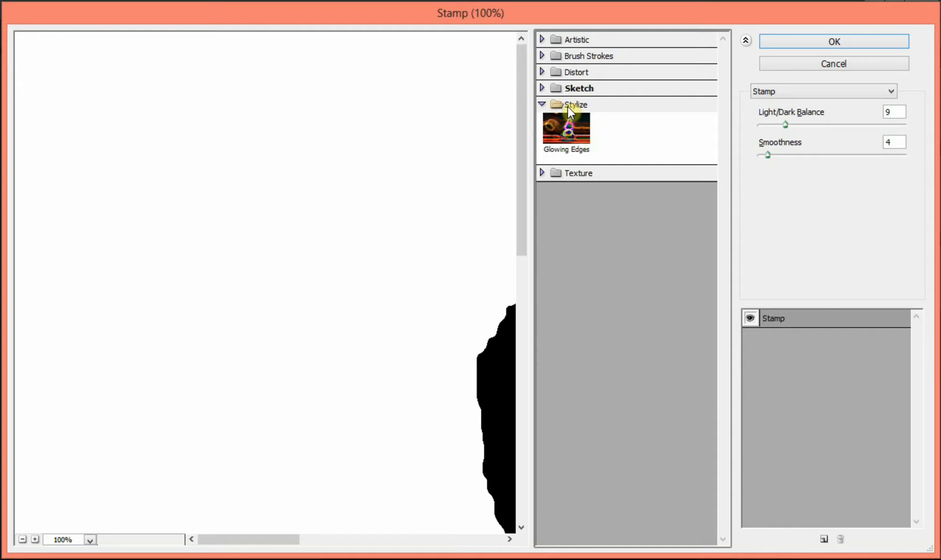
{"action": "left_click", "coordinate": [573, 134]}
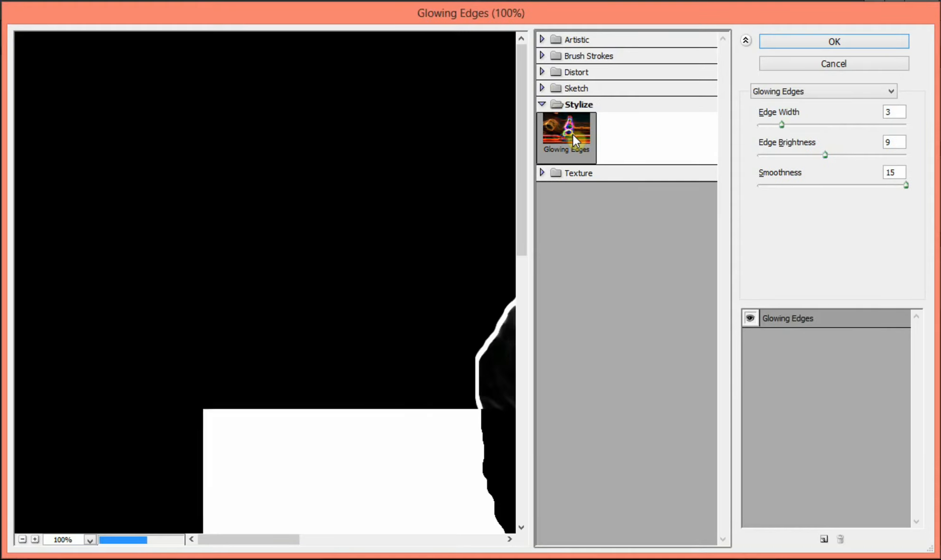
{"action": "left_click", "coordinate": [22, 539]}
{"action": "left_click", "coordinate": [22, 539]}
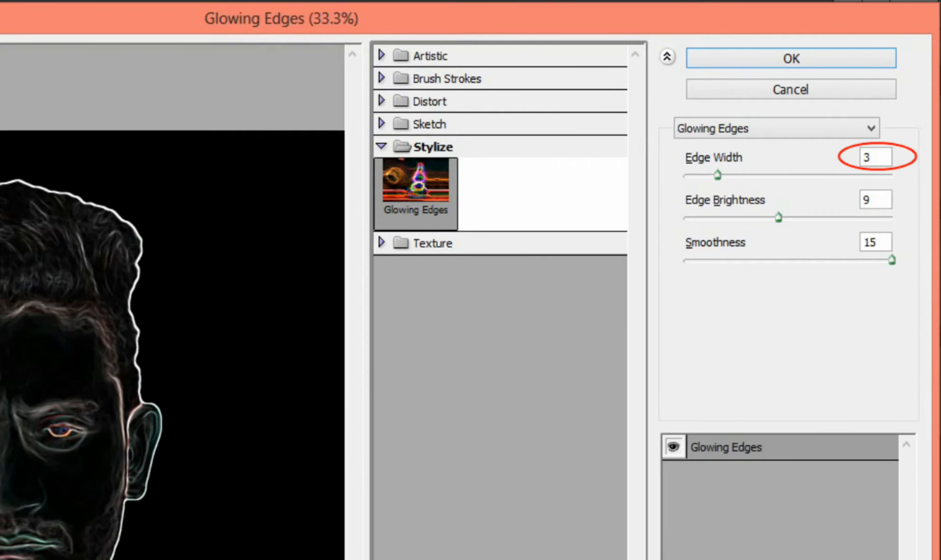
{"action": "left_click", "coordinate": [873, 157]}
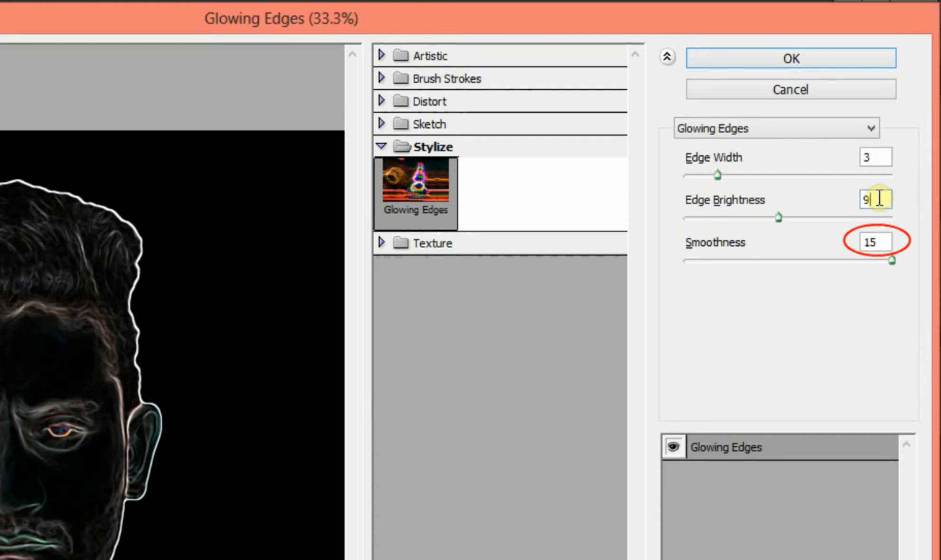
{"action": "left_click", "coordinate": [874, 235]}
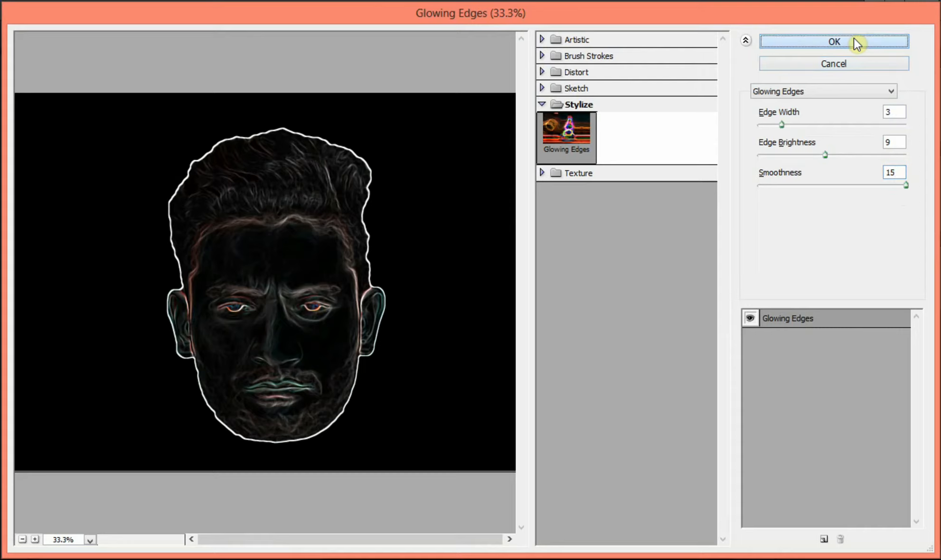
{"action": "left_click", "coordinate": [854, 42]}
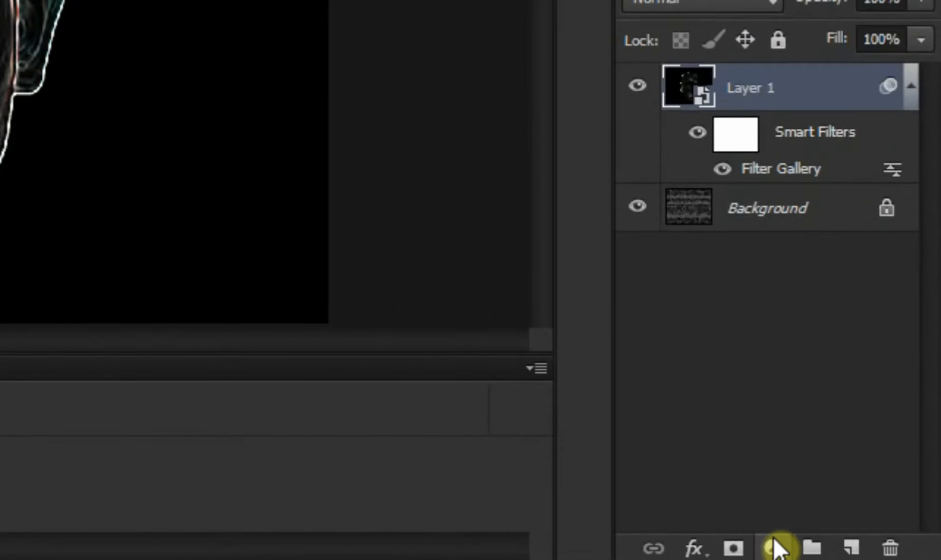
Step: Add an Invert adjustment layer above Layer 1 and close its properties
{"action": "left_click", "coordinate": [774, 547]}
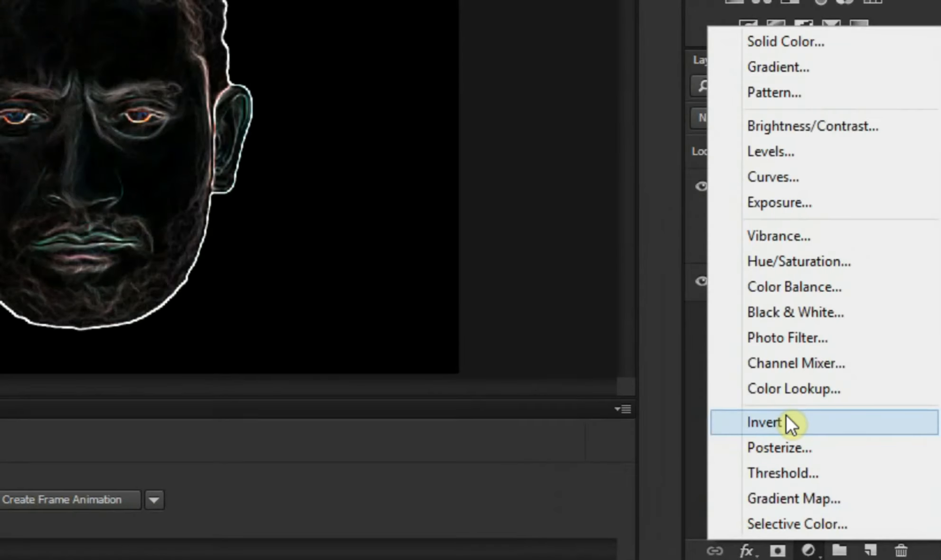
{"action": "left_click", "coordinate": [745, 380]}
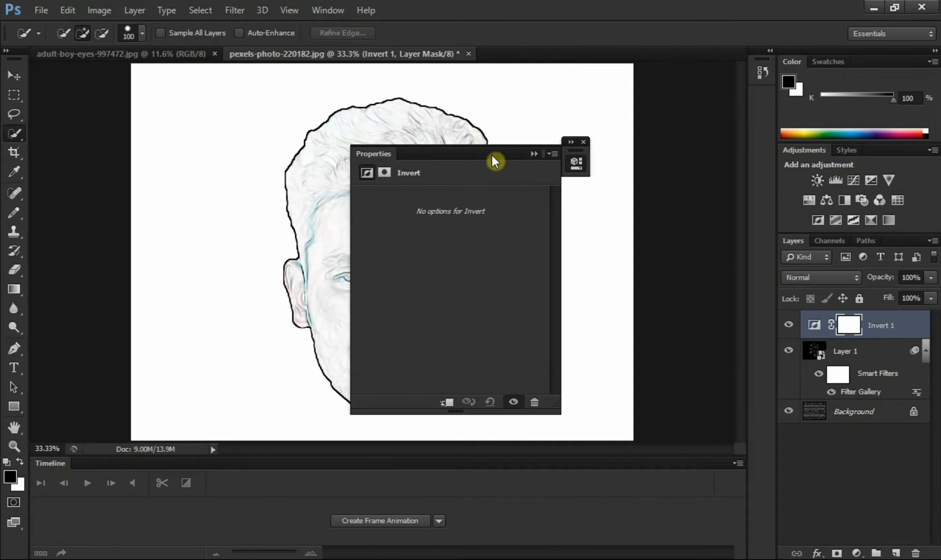
{"action": "left_click_drag", "start_coordinate": [493, 158], "coordinate": [686, 165]}
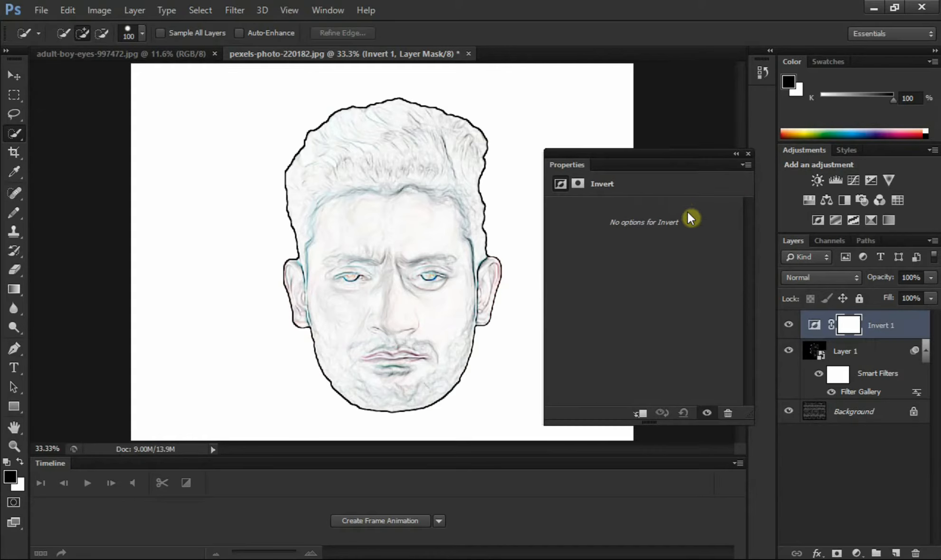
{"action": "left_click", "coordinate": [747, 154]}
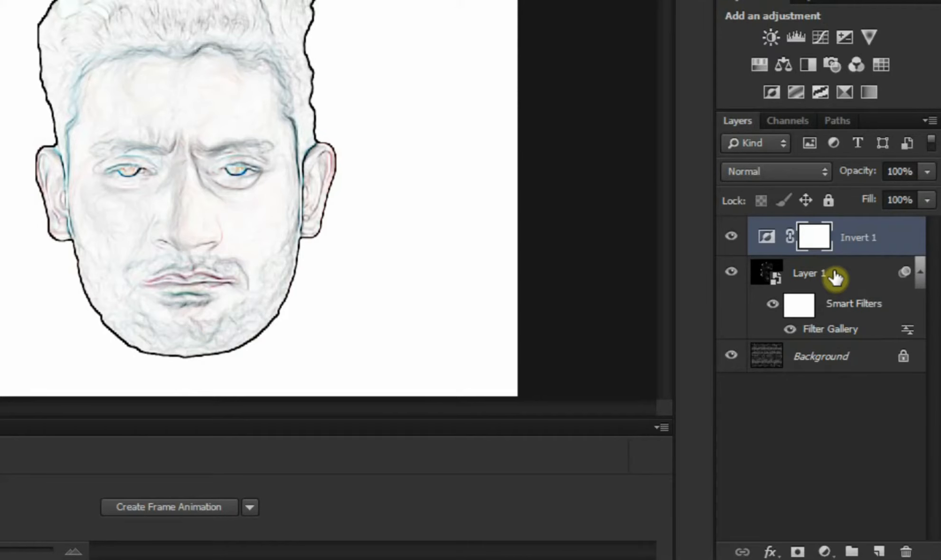
Step: Combine the Invert adjustment layer and Layer 1 into one smart object
{"action": "left_click", "coordinate": [835, 277], "text": "shift"}
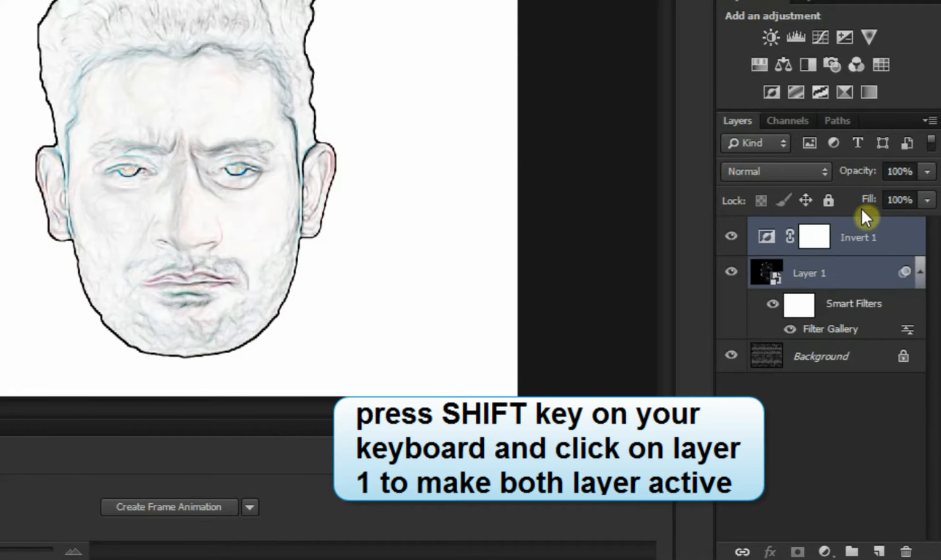
{"action": "left_click", "coordinate": [922, 119]}
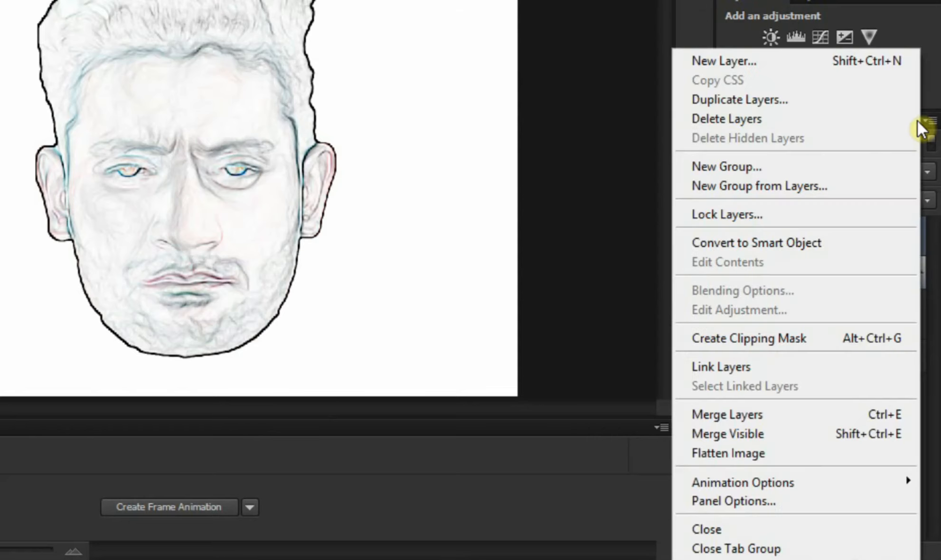
{"action": "left_click", "coordinate": [784, 240]}
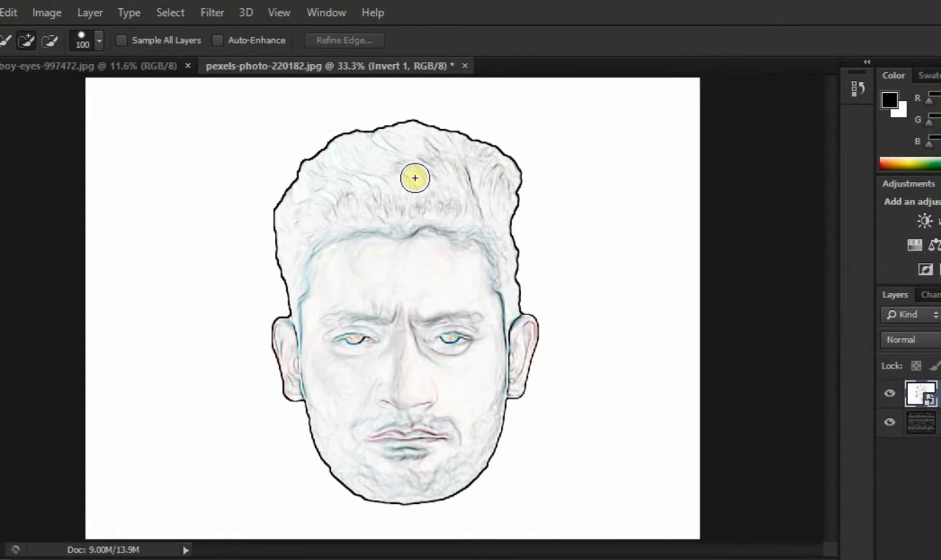
Step: Apply the Stamp sketch filter to the new smart object with Light/Dark Balance 9 and Smoothness 4
{"action": "left_click", "coordinate": [208, 15]}
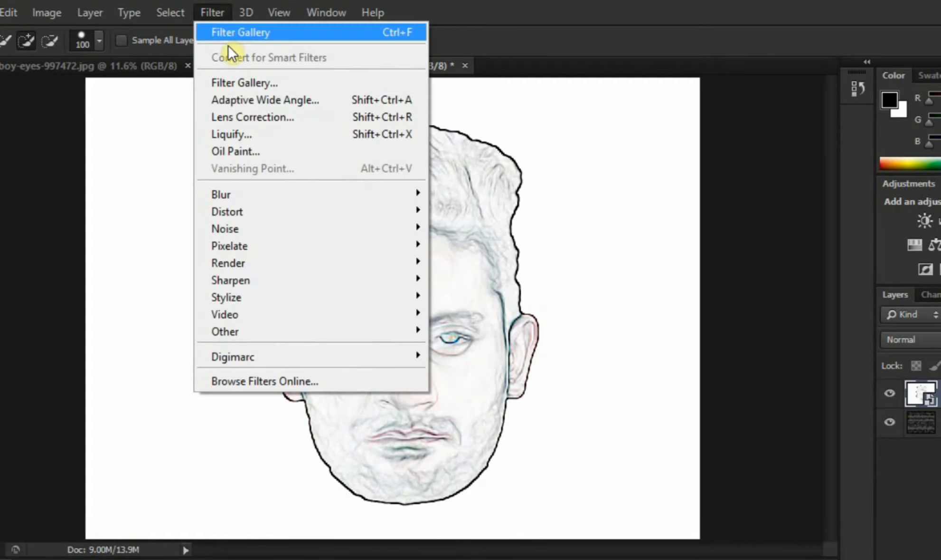
{"action": "left_click", "coordinate": [239, 80]}
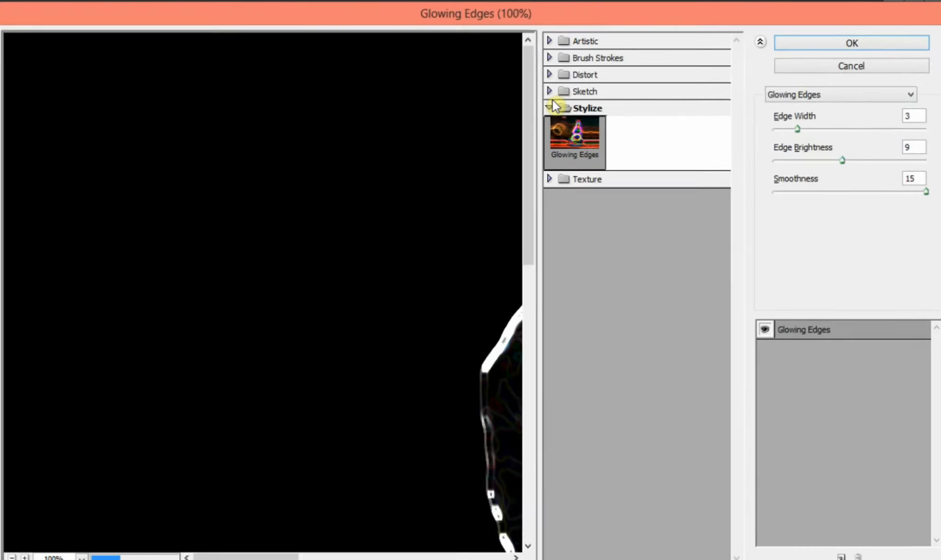
{"action": "left_click", "coordinate": [552, 105]}
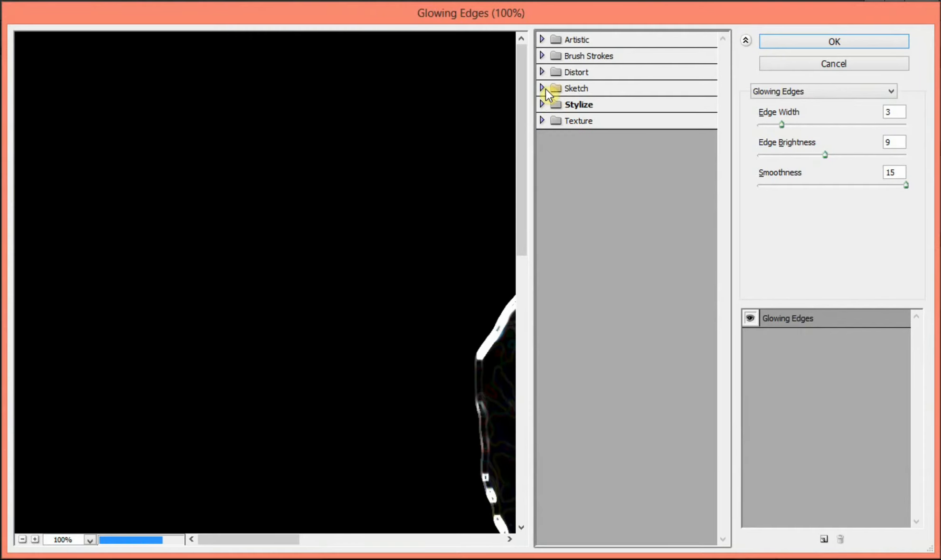
{"action": "left_click", "coordinate": [548, 94]}
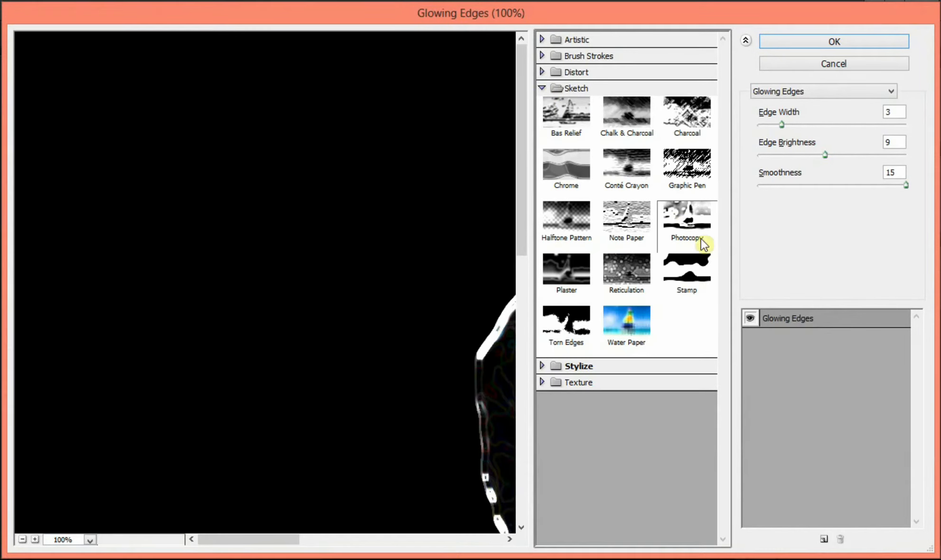
{"action": "left_click", "coordinate": [687, 280]}
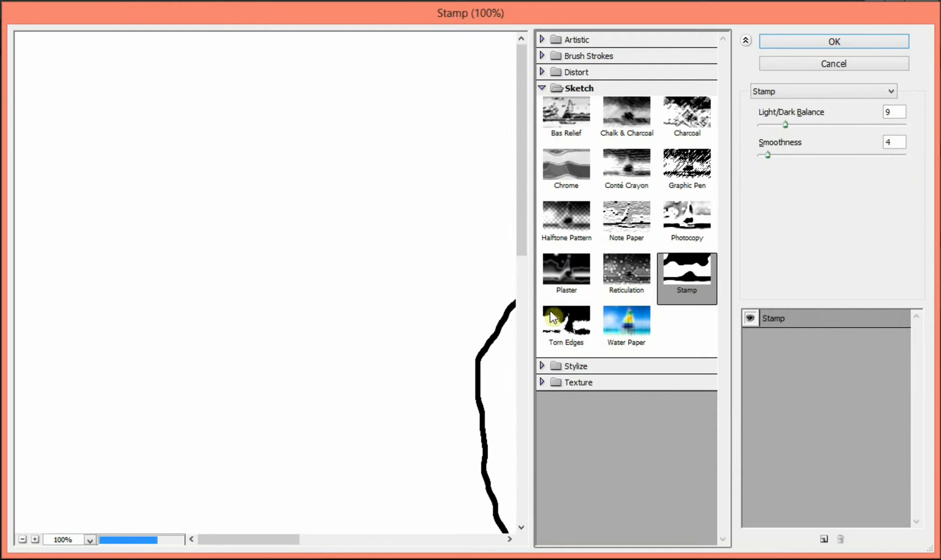
{"action": "left_click", "coordinate": [22, 539]}
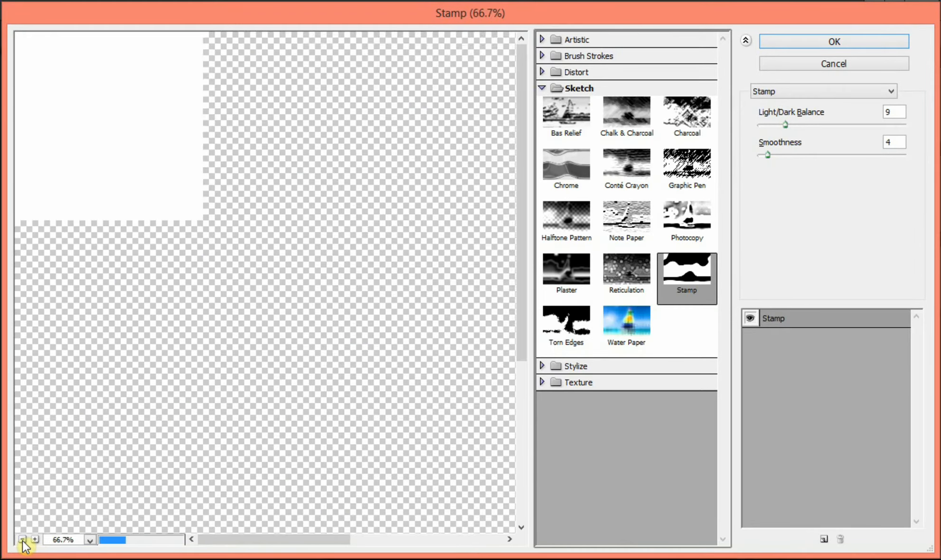
{"action": "left_click", "coordinate": [23, 539]}
{"action": "left_click", "coordinate": [23, 539]}
{"action": "left_click", "coordinate": [22, 539]}
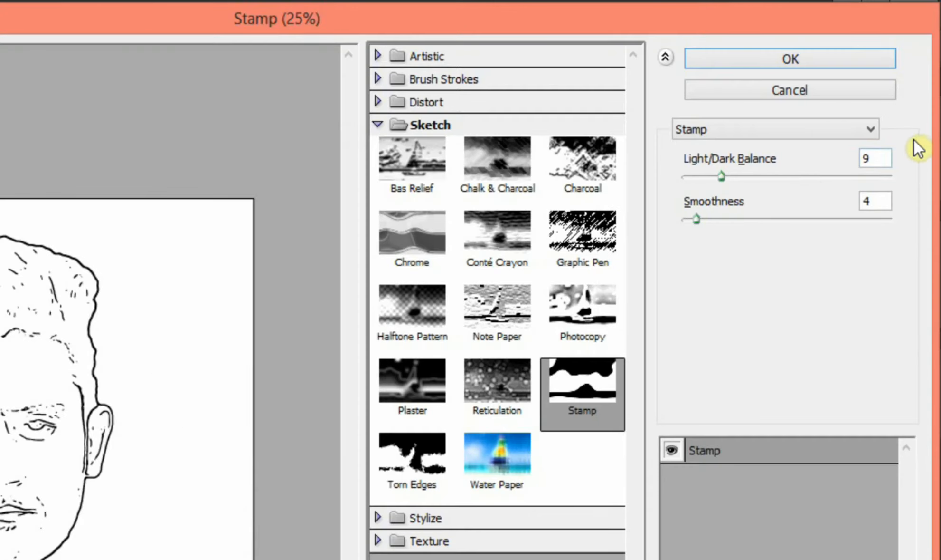
{"action": "double_click", "coordinate": [888, 159]}
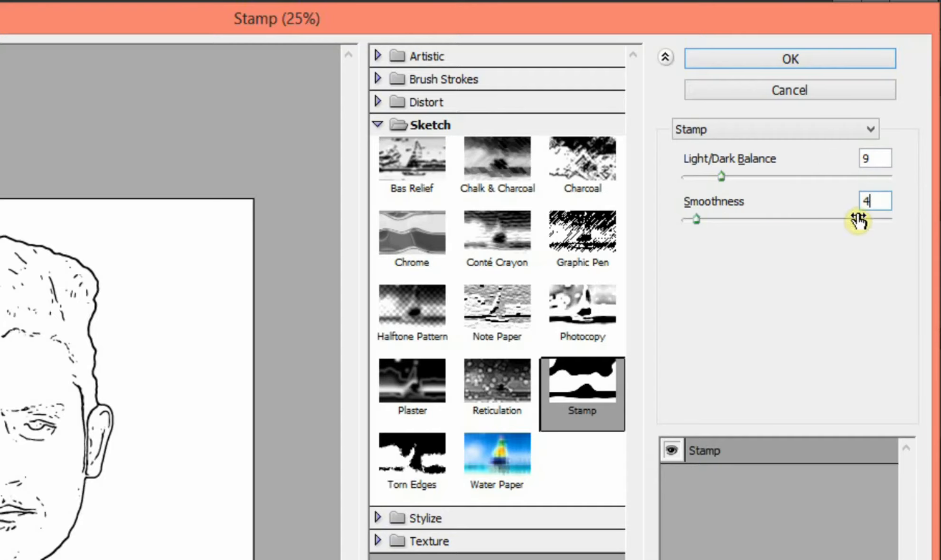
{"action": "left_click", "coordinate": [838, 57]}
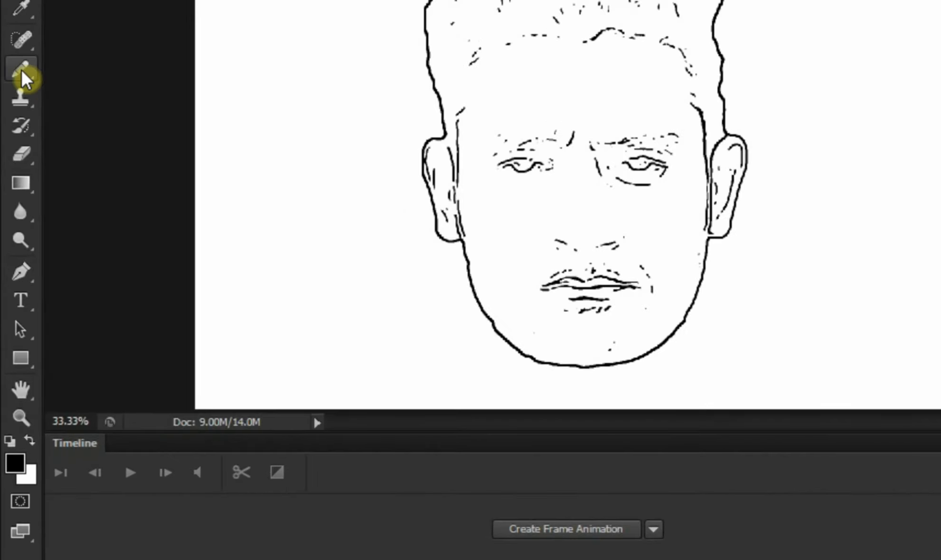
Step: Choose the Pencil tool with white as foreground colour and add a new layer above the smart object
{"action": "left_click", "coordinate": [24, 79]}
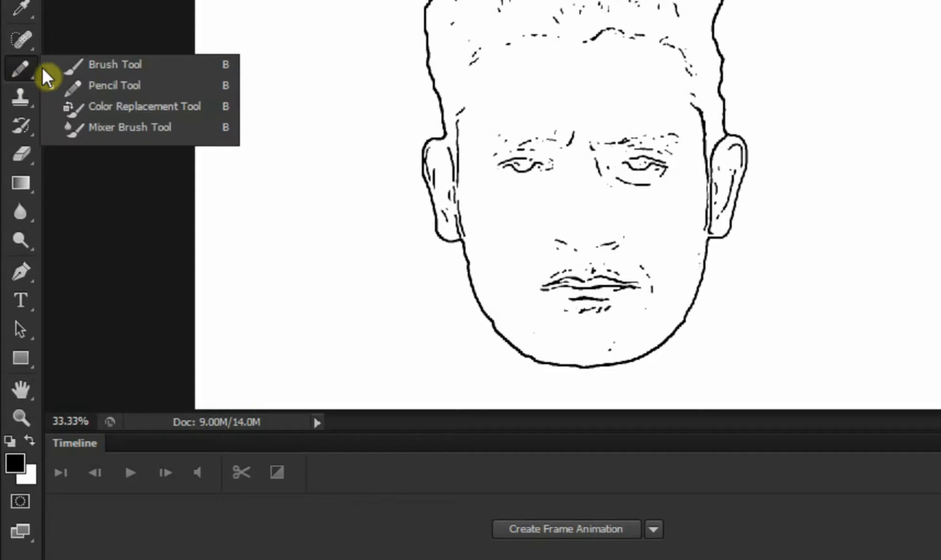
{"action": "left_click", "coordinate": [80, 87]}
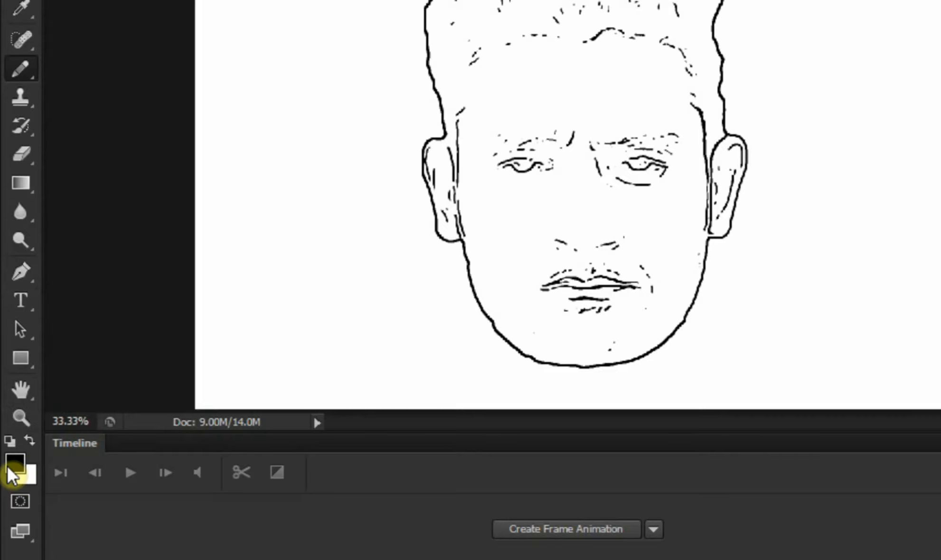
{"action": "key", "text": "x"}
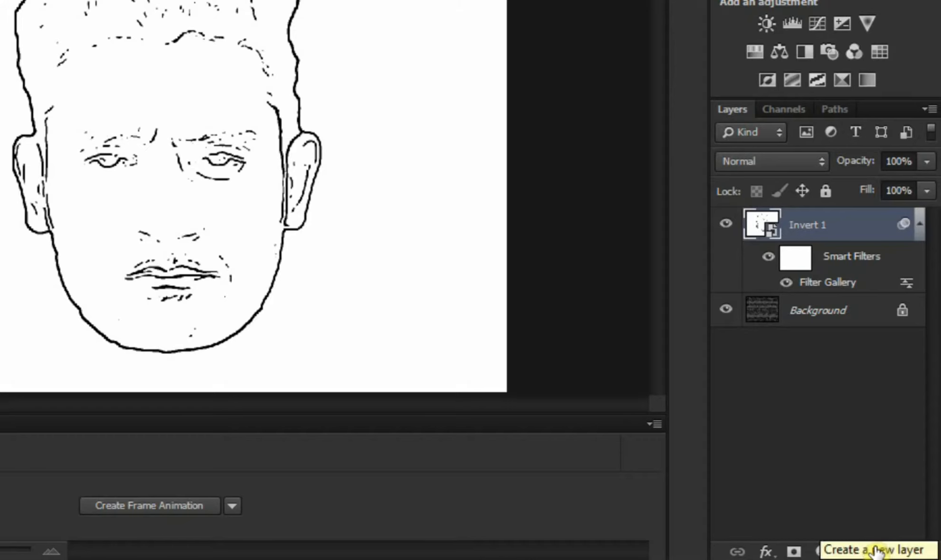
{"action": "left_click", "coordinate": [876, 551]}
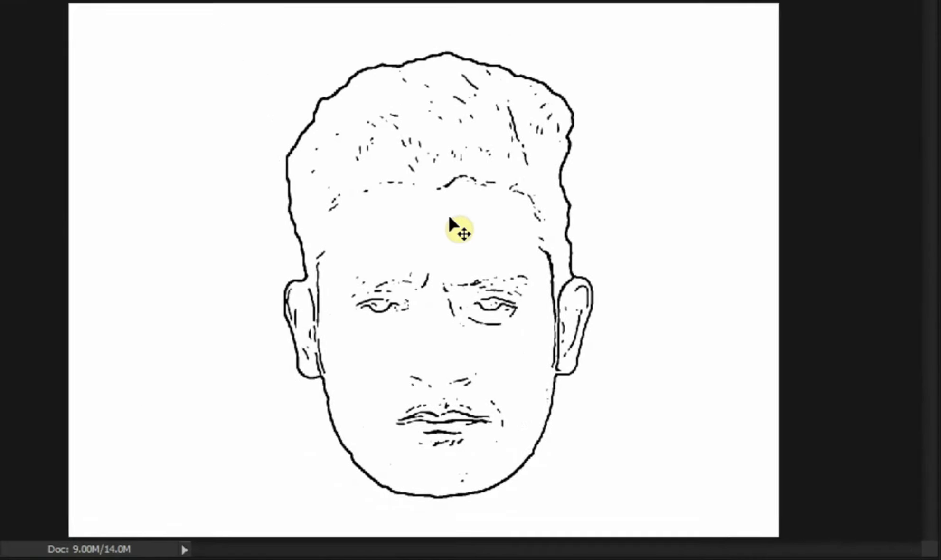
Step: Paint white over the scattered small strand marks across the hair on the new layer
{"action": "key", "text": "ctrl+plus"}
{"action": "key", "text": "ctrl+plus"}
{"action": "left_click_drag", "start_coordinate": [809, 179], "coordinate": [809, 130]}
{"action": "left_click_drag", "start_coordinate": [512, 175], "coordinate": [471, 61]}
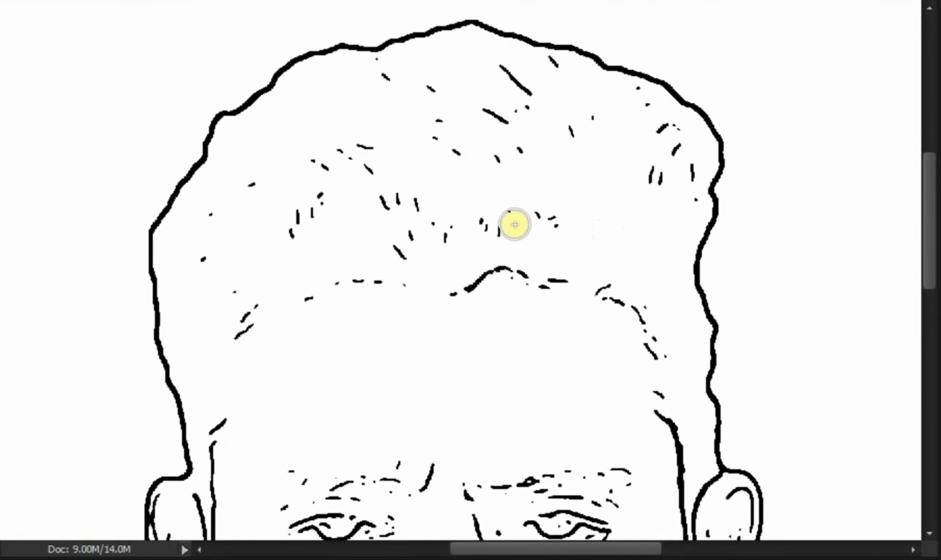
{"action": "left_click_drag", "start_coordinate": [393, 158], "coordinate": [432, 152]}
{"action": "left_click_drag", "start_coordinate": [262, 12], "coordinate": [397, 86]}
{"action": "left_click_drag", "start_coordinate": [520, 151], "coordinate": [523, 109]}
{"action": "left_click_drag", "start_coordinate": [589, 115], "coordinate": [571, 131]}
{"action": "left_click_drag", "start_coordinate": [421, 240], "coordinate": [447, 231]}
{"action": "left_click_drag", "start_coordinate": [254, 190], "coordinate": [205, 259]}
{"action": "left_click_drag", "start_coordinate": [291, 232], "coordinate": [313, 209]}
{"action": "left_click_drag", "start_coordinate": [639, 90], "coordinate": [648, 105]}
{"action": "left_click_drag", "start_coordinate": [679, 153], "coordinate": [687, 196]}
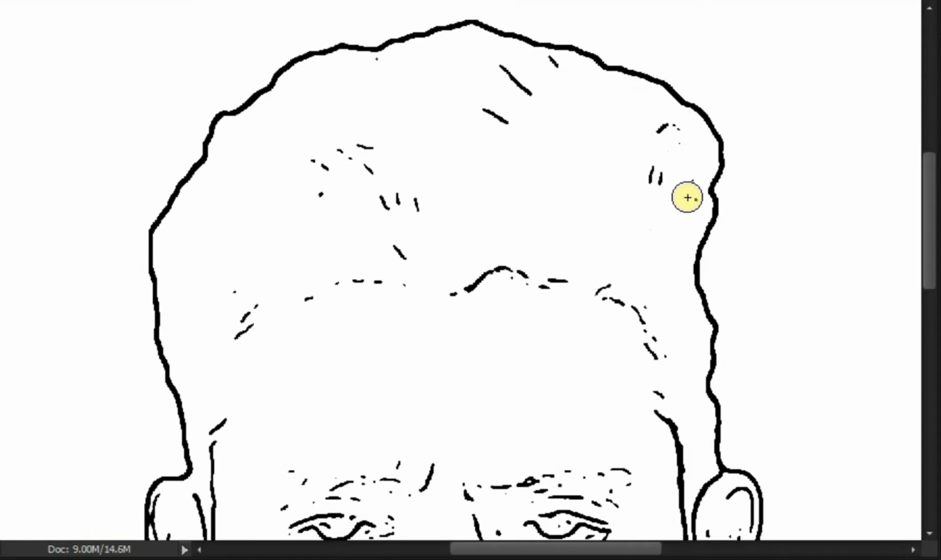
Step: Paint out the remaining longer strand marks in the hair above the hairline with white
{"action": "left_click_drag", "start_coordinate": [930, 225], "coordinate": [929, 244]}
{"action": "left_click_drag", "start_coordinate": [322, 129], "coordinate": [368, 86]}
{"action": "left_click_drag", "start_coordinate": [387, 129], "coordinate": [410, 166]}
{"action": "left_click_drag", "start_coordinate": [651, 109], "coordinate": [668, 57]}
{"action": "left_click_drag", "start_coordinate": [506, 48], "coordinate": [486, 39]}
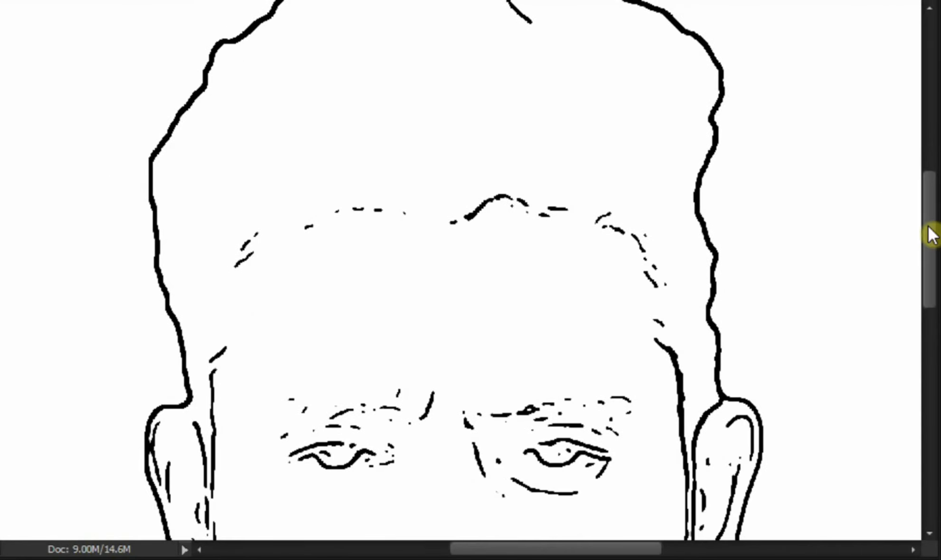
{"action": "left_click_drag", "start_coordinate": [929, 226], "coordinate": [929, 185]}
{"action": "left_click_drag", "start_coordinate": [530, 188], "coordinate": [503, 159]}
{"action": "left_click", "coordinate": [553, 151]}
Step: Cover the stray specks on the cheeks, beside the nose and near the inner corner of the eye with white
{"action": "scroll", "coordinate": [357, 298], "scroll_direction": "down", "scroll_amount": 5}
{"action": "scroll", "coordinate": [494, 351], "scroll_direction": "down", "scroll_amount": 4}
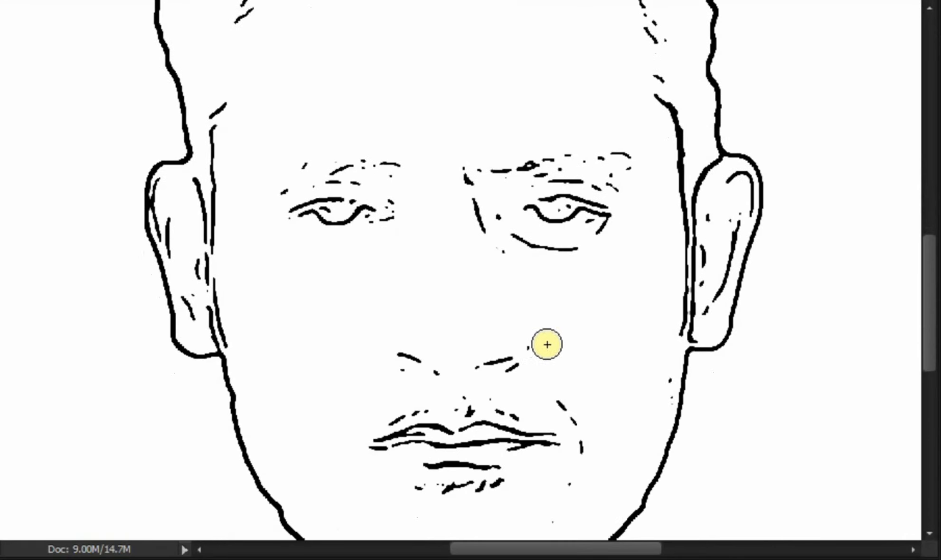
{"action": "left_click", "coordinate": [717, 217]}
{"action": "left_click", "coordinate": [492, 263]}
{"action": "left_click", "coordinate": [495, 216]}
{"action": "left_click", "coordinate": [632, 174]}
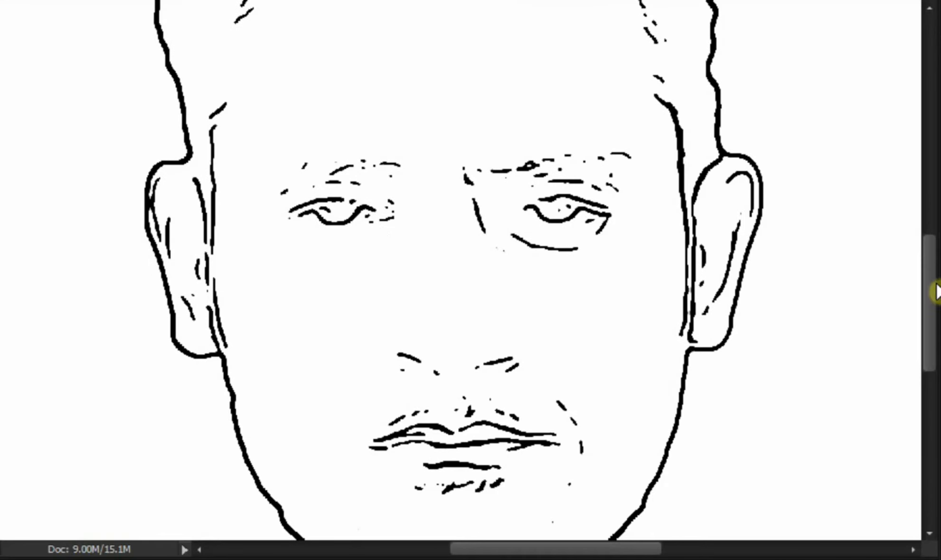
Step: Reduce the pencil size and paint out the stray marks beside the mouth and on the chin
{"action": "left_click_drag", "start_coordinate": [934, 294], "coordinate": [933, 324]}
{"action": "key", "text": "["}
{"action": "key", "text": "["}
{"action": "left_click", "coordinate": [589, 115]}
{"action": "left_click", "coordinate": [583, 340]}
{"action": "left_click_drag", "start_coordinate": [554, 298], "coordinate": [501, 452]}
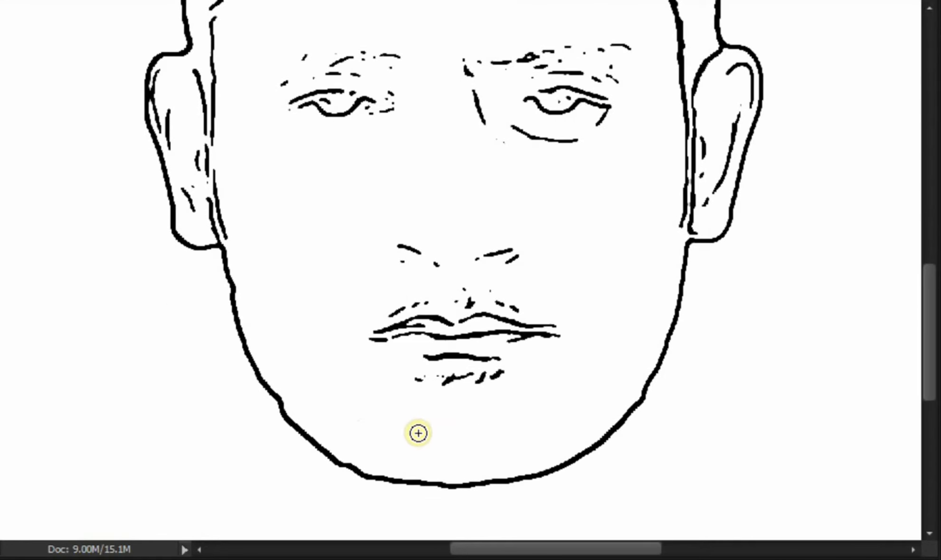
{"action": "left_click", "coordinate": [398, 268]}
Step: Shrink the pencil further and dab white over the tiny specks around the eye on the left half of the face
{"action": "left_click_drag", "start_coordinate": [932, 339], "coordinate": [932, 306]}
{"action": "key", "text": "["}
{"action": "key", "text": "["}
{"action": "key", "text": "["}
{"action": "left_click", "coordinate": [385, 222]}
{"action": "left_click", "coordinate": [373, 235]}
{"action": "left_click", "coordinate": [289, 232]}
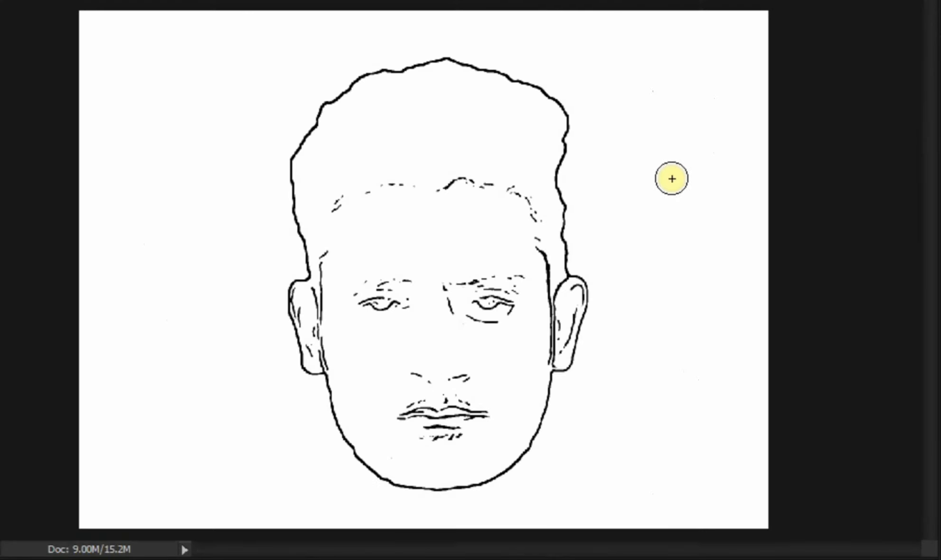
Step: Load the composite channel as a selection and invert it so only the dark face lines are selected
{"action": "key", "text": "ctrl+0"}
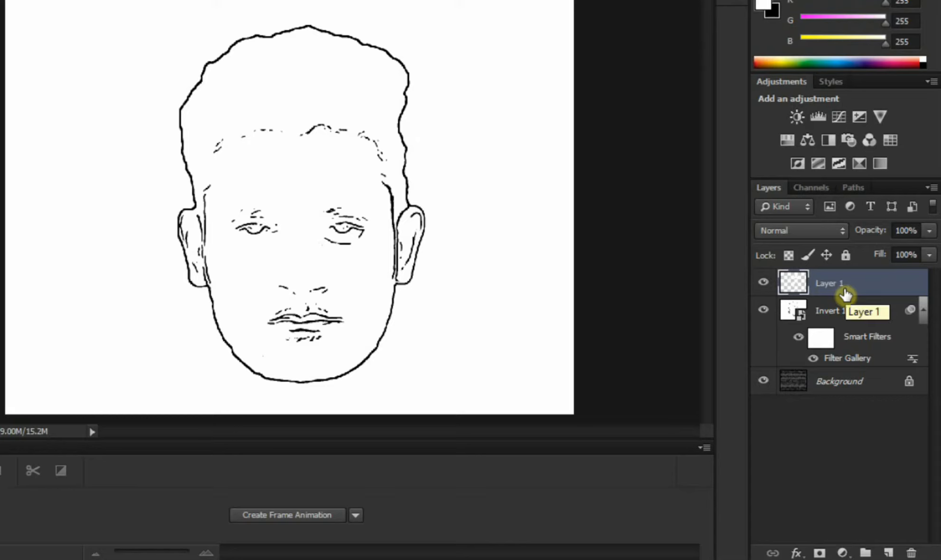
{"action": "left_click", "coordinate": [813, 186]}
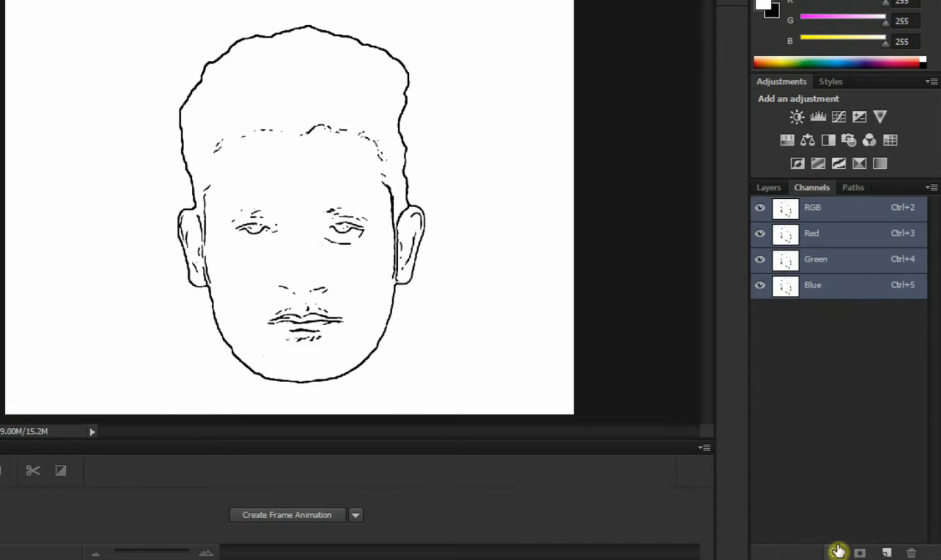
{"action": "left_click", "coordinate": [833, 549]}
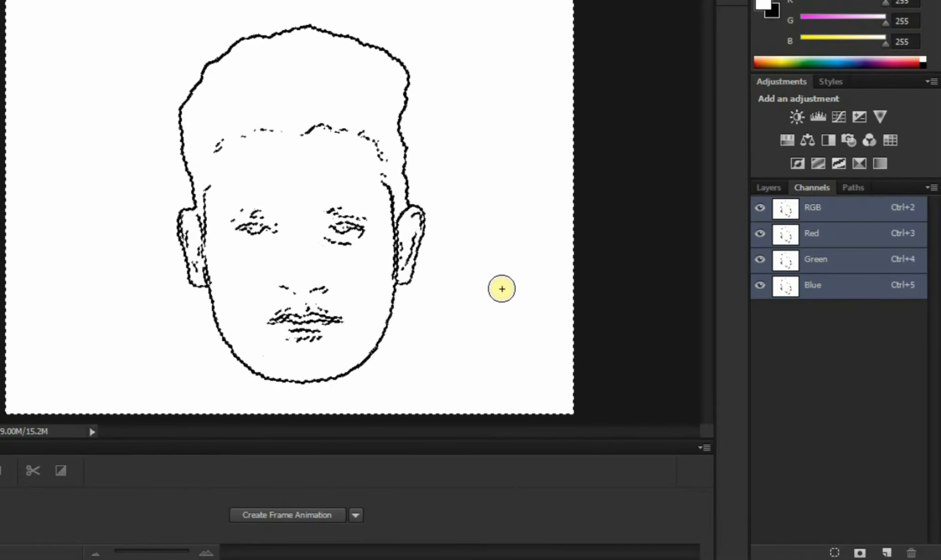
{"action": "left_click", "coordinate": [769, 197]}
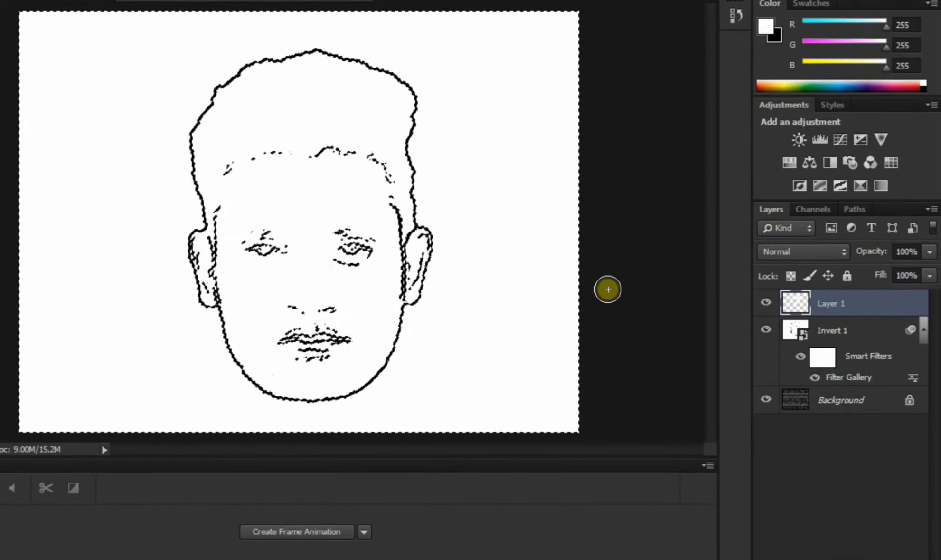
{"action": "key", "text": "ctrl+shift+i"}
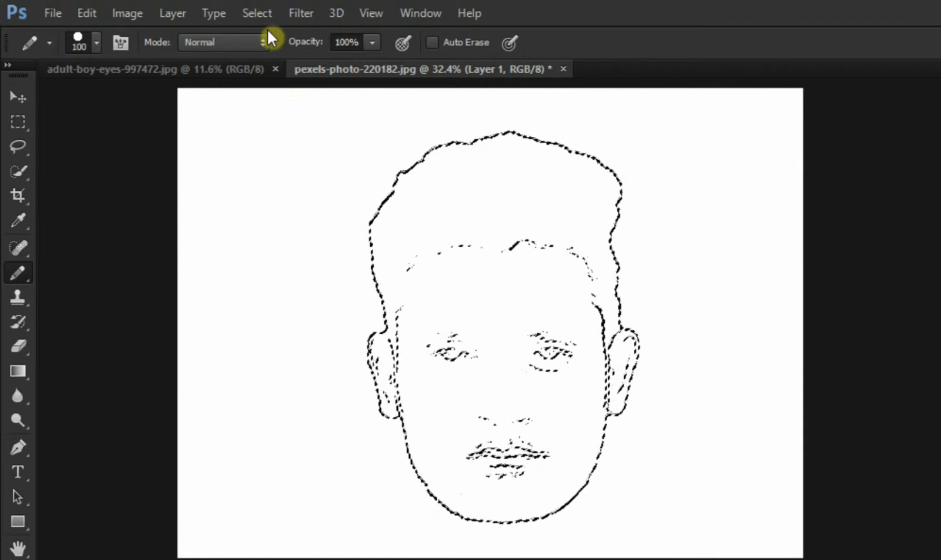
Step: Contract the face-line selection by 1 pixel
{"action": "left_click", "coordinate": [259, 15]}
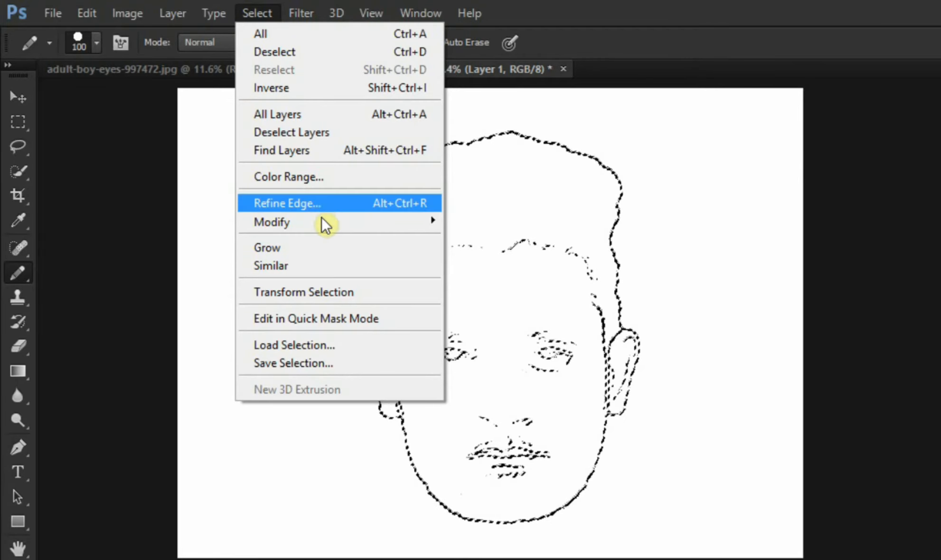
{"action": "mouse_move", "coordinate": [325, 224]}
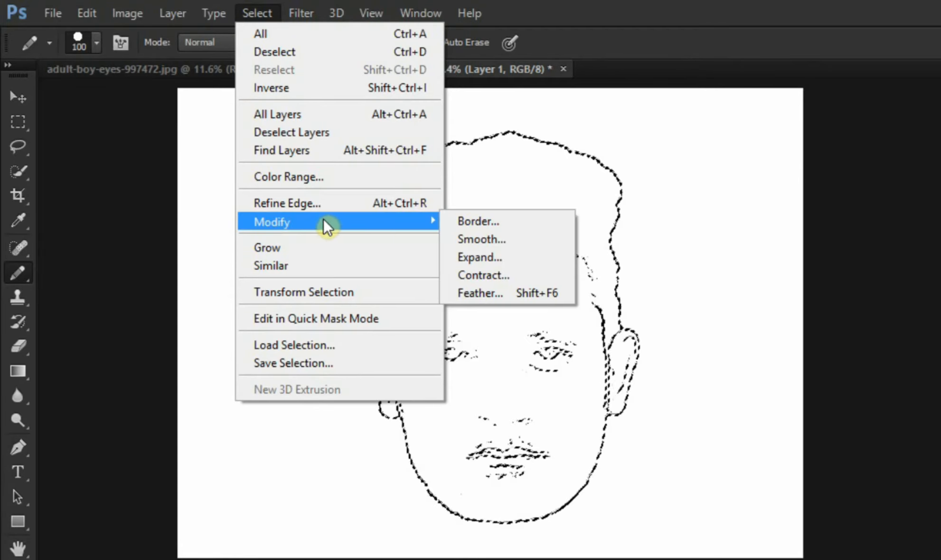
{"action": "left_click", "coordinate": [487, 276]}
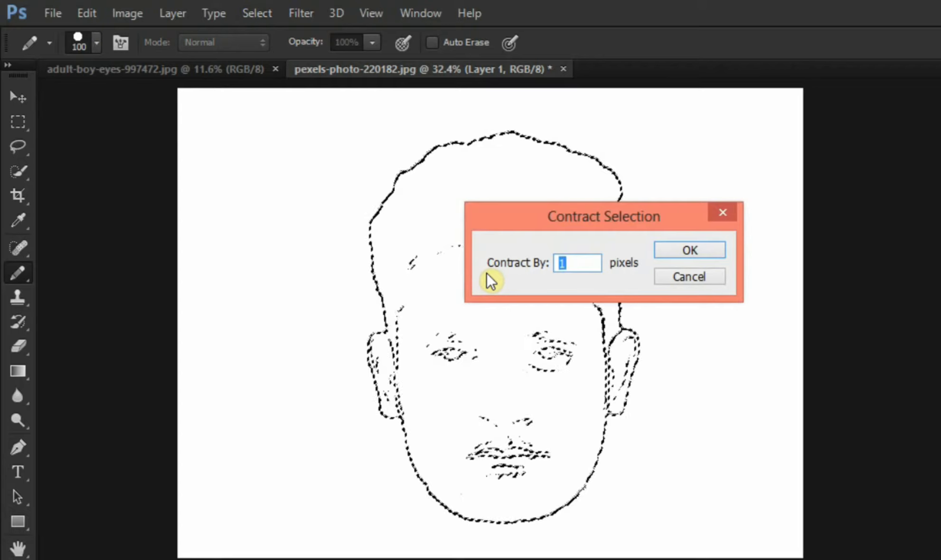
{"action": "left_click", "coordinate": [572, 265]}
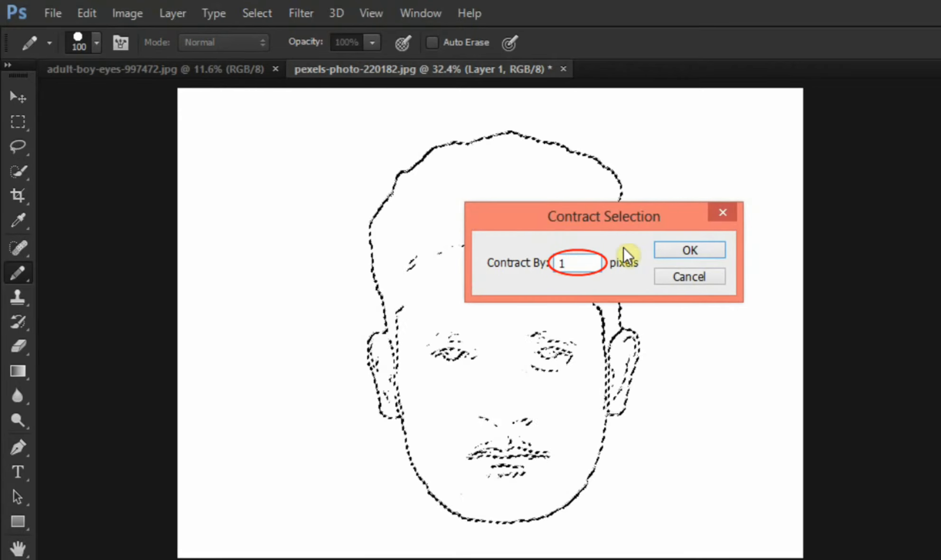
{"action": "left_click", "coordinate": [663, 247]}
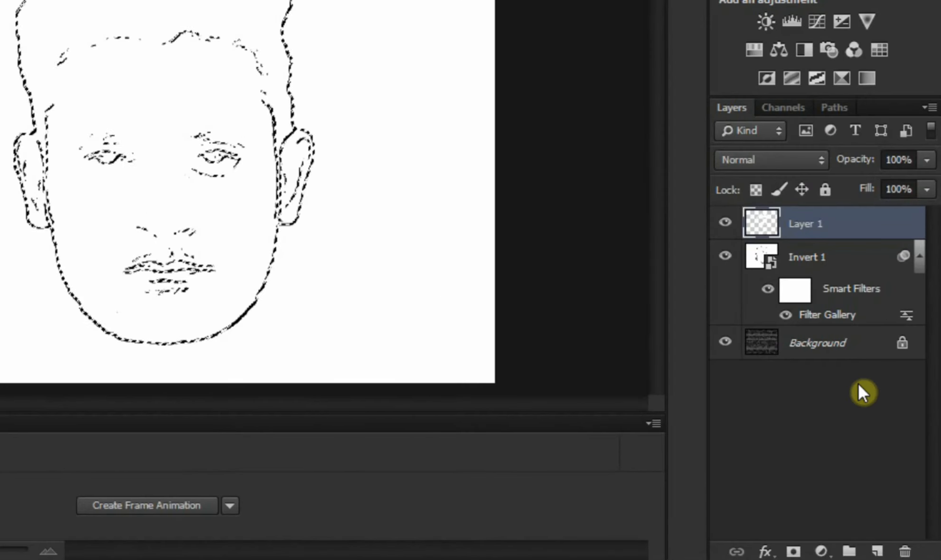
Step: Fill the selected face lines with white on a new layer above Layer 1 and clear the selection
{"action": "left_click", "coordinate": [876, 550]}
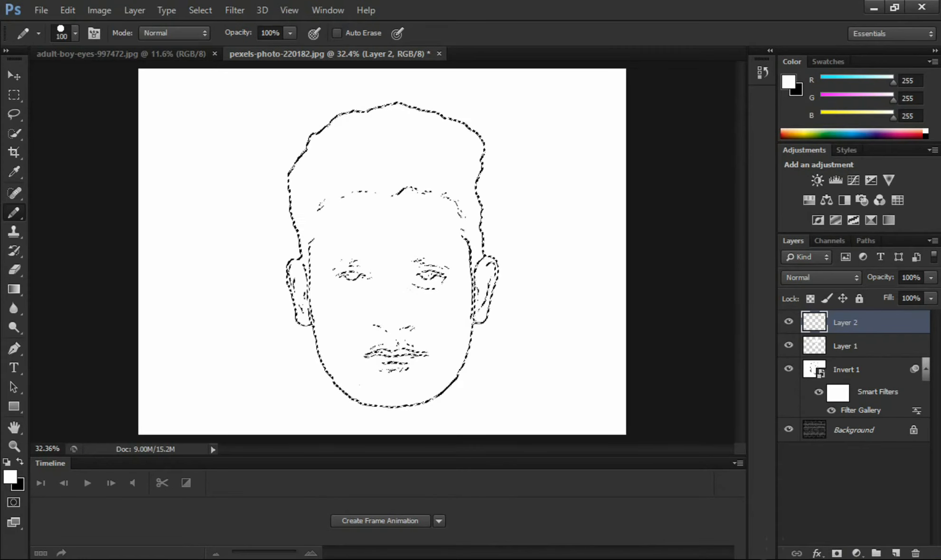
{"action": "key", "text": "ctrl+plus"}
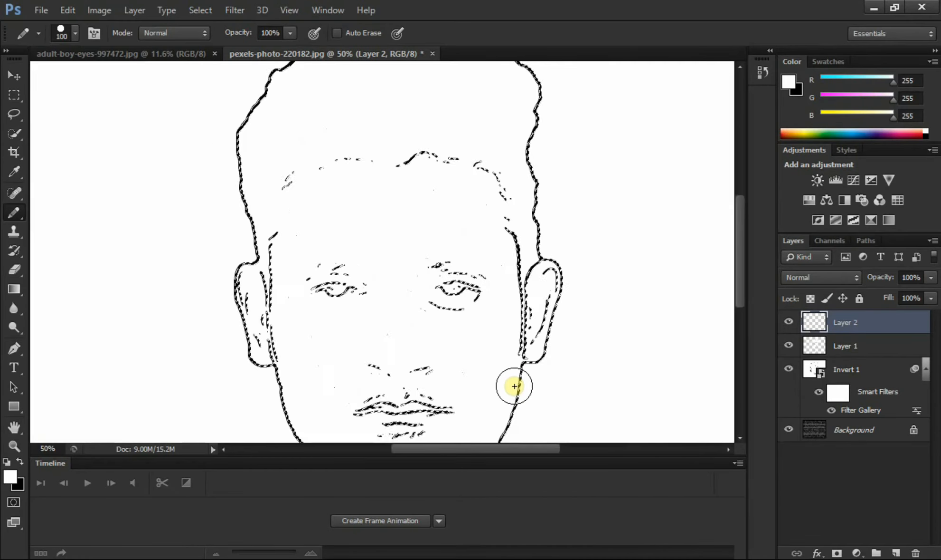
{"action": "key", "text": "alt+Delete"}
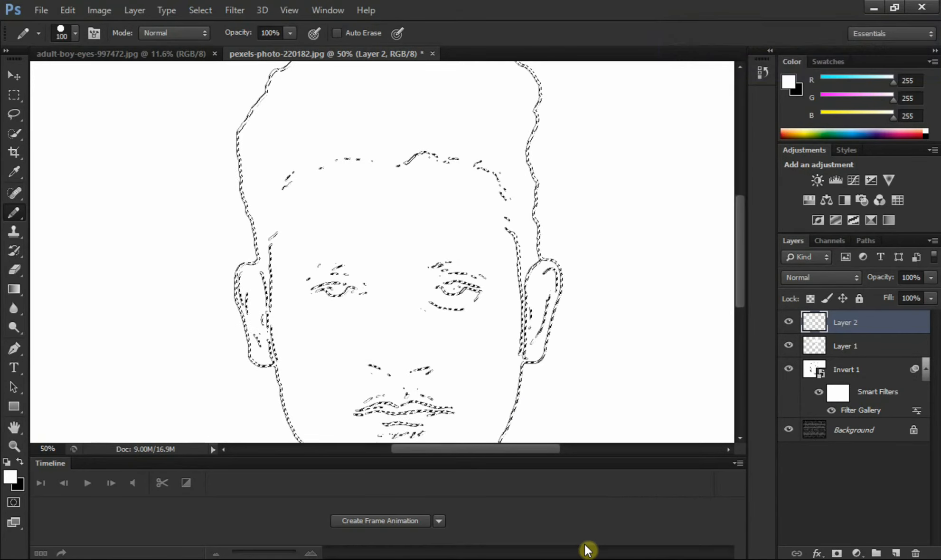
{"action": "key", "text": "ctrl+d"}
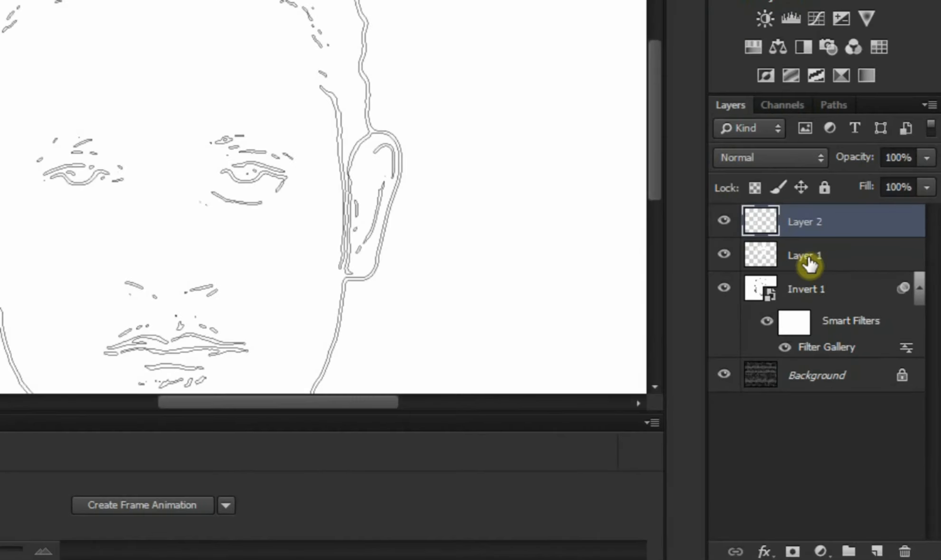
Step: Group Layer 1 with the Invert 1 layer and hide the group
{"action": "left_click", "coordinate": [812, 263]}
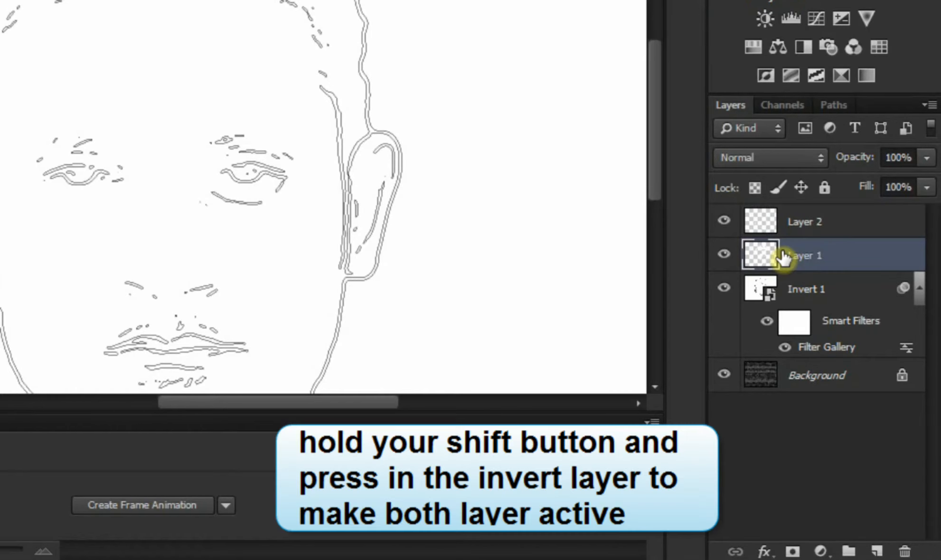
{"action": "left_click", "coordinate": [802, 293], "text": "shift"}
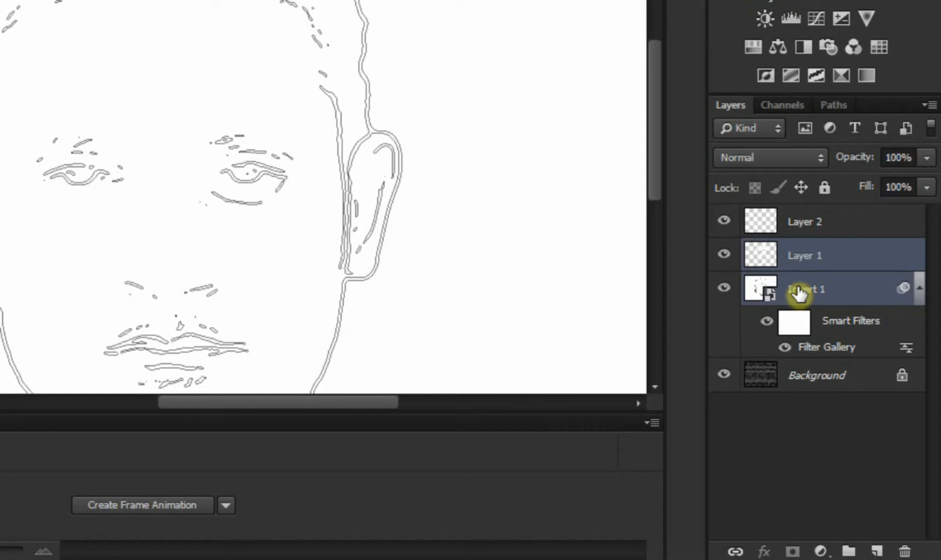
{"action": "key", "text": "ctrl+g"}
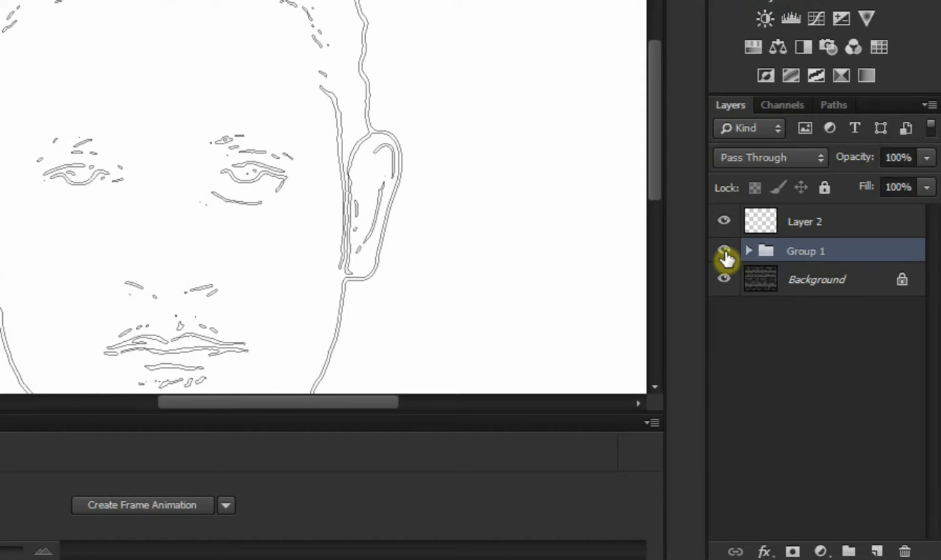
{"action": "left_click", "coordinate": [724, 251]}
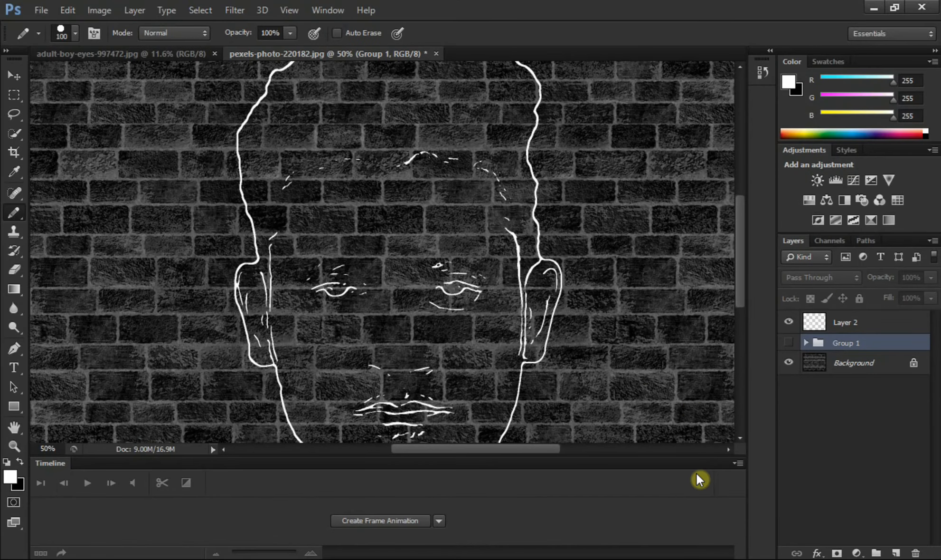
{"action": "key", "text": "ctrl+0"}
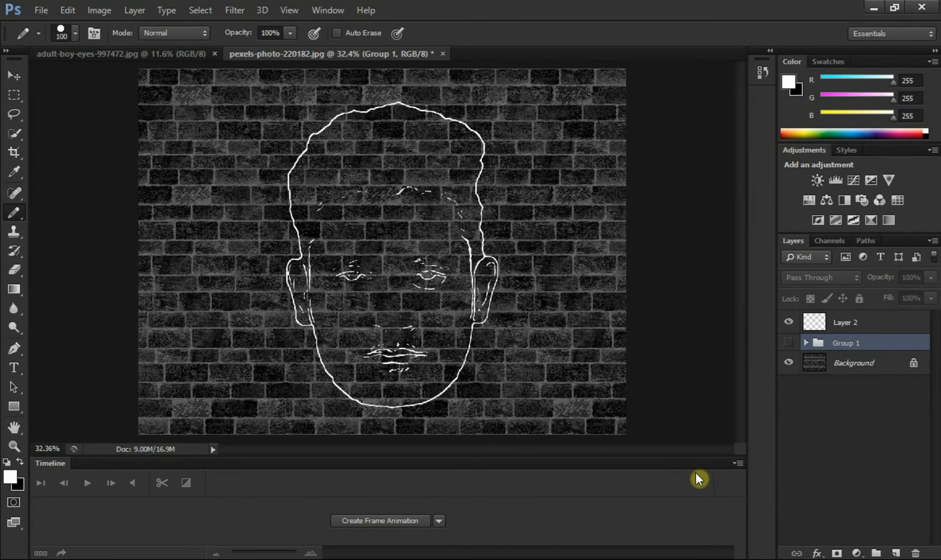
Step: Convert the white line layer, Layer 2, to a Smart Object
{"action": "left_click", "coordinate": [836, 326]}
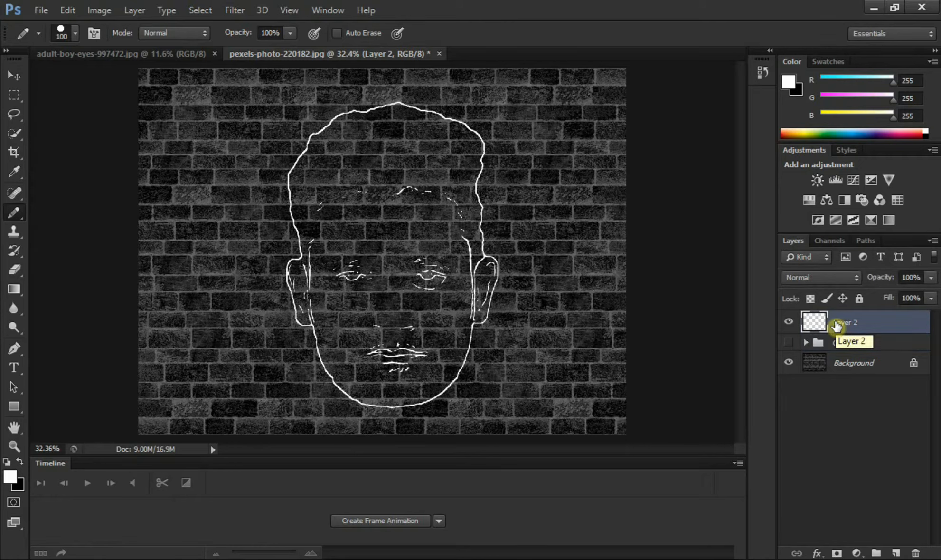
{"action": "left_click", "coordinate": [934, 243]}
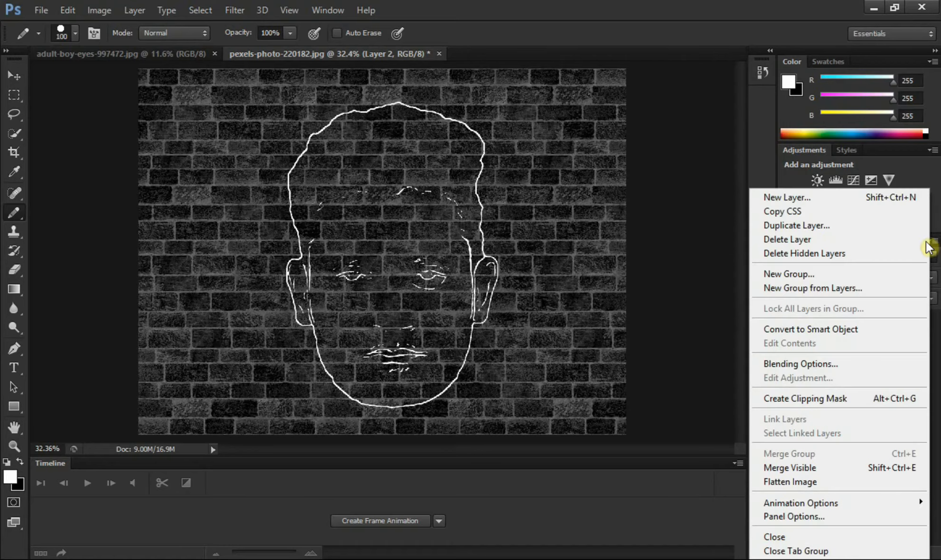
{"action": "left_click", "coordinate": [843, 331]}
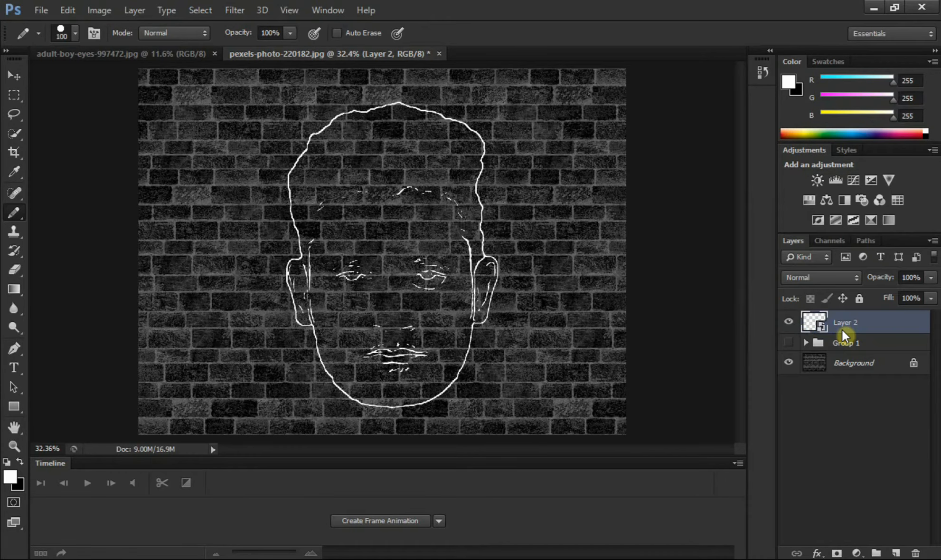
Step: Apply a Gaussian Blur with a 0.4 pixel radius to Layer 2
{"action": "left_click", "coordinate": [235, 10]}
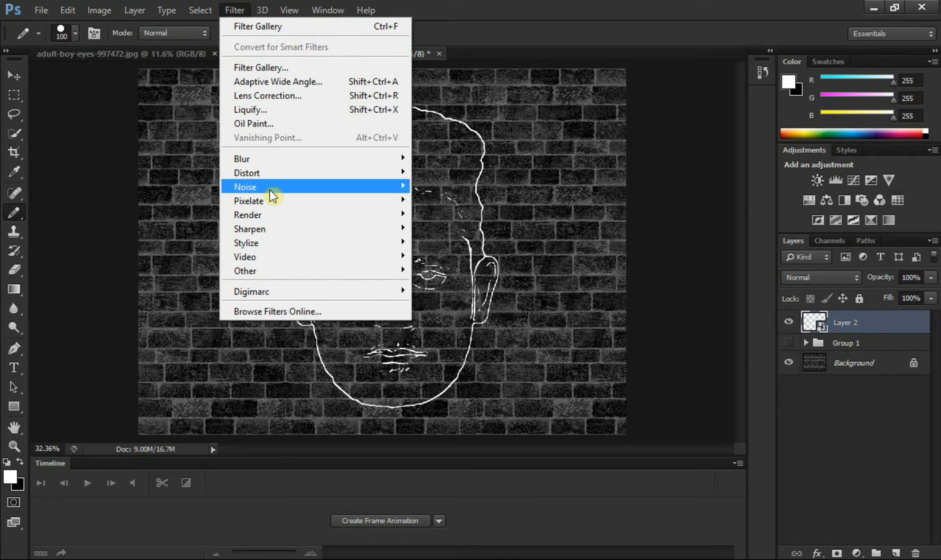
{"action": "mouse_move", "coordinate": [393, 160]}
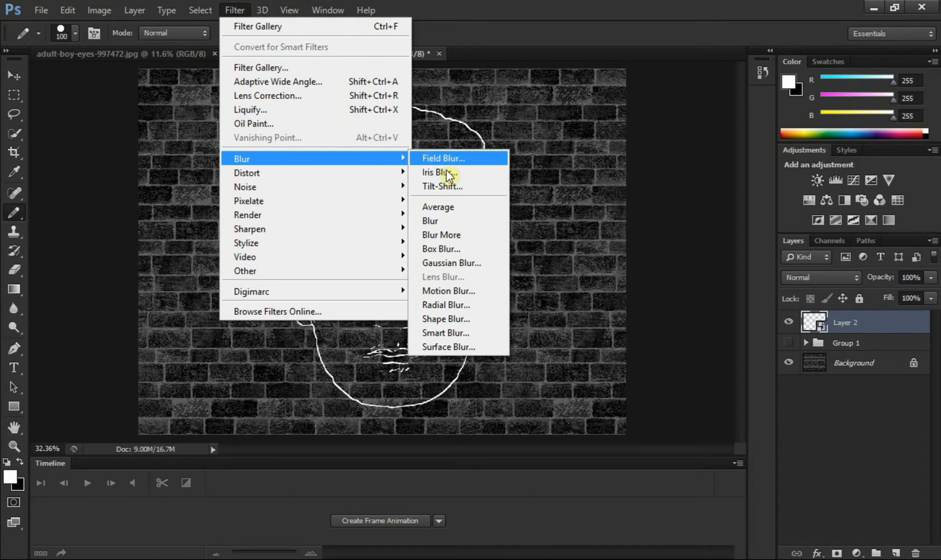
{"action": "left_click", "coordinate": [437, 262]}
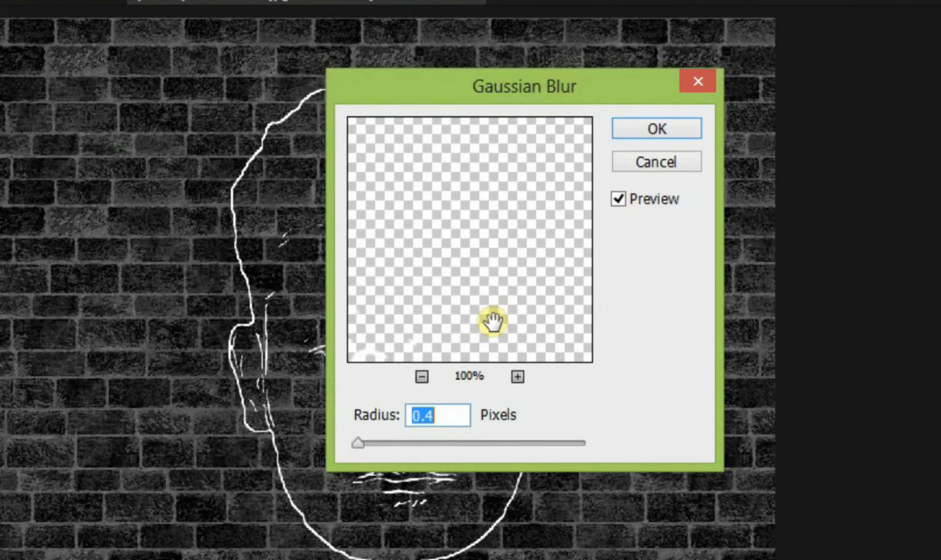
{"action": "left_click", "coordinate": [461, 419]}
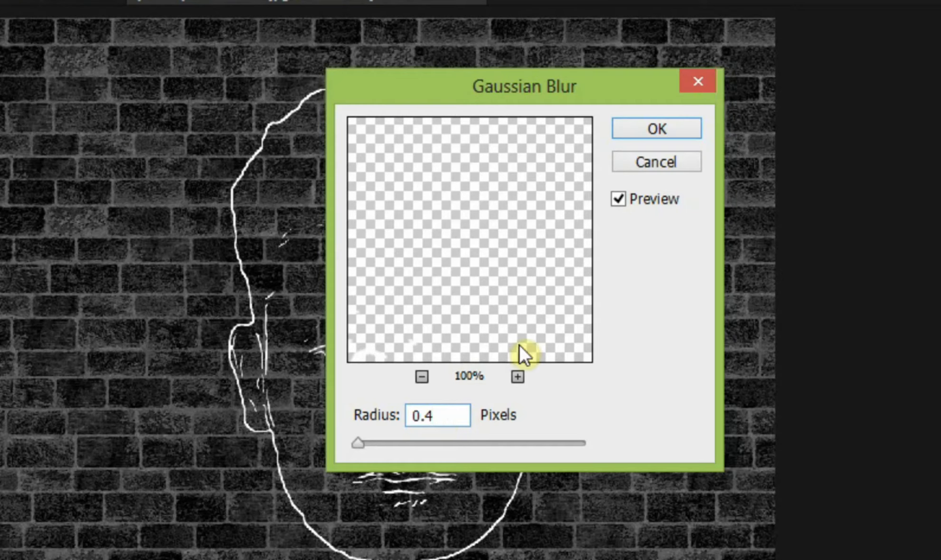
{"action": "left_click", "coordinate": [650, 132]}
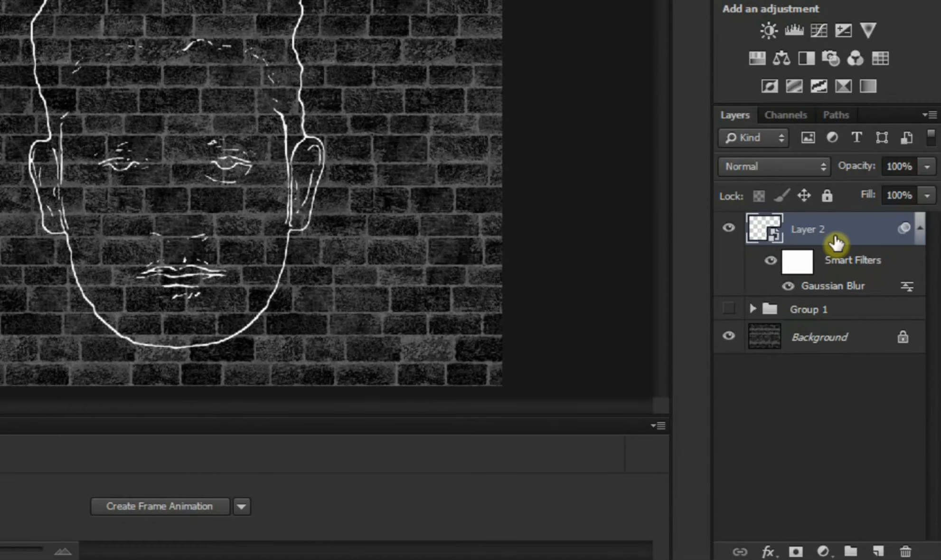
Step: Duplicate Layer 2 as a layer named "neon tube" and set its blend mode to Overlay
{"action": "key", "text": "ctrl+j"}
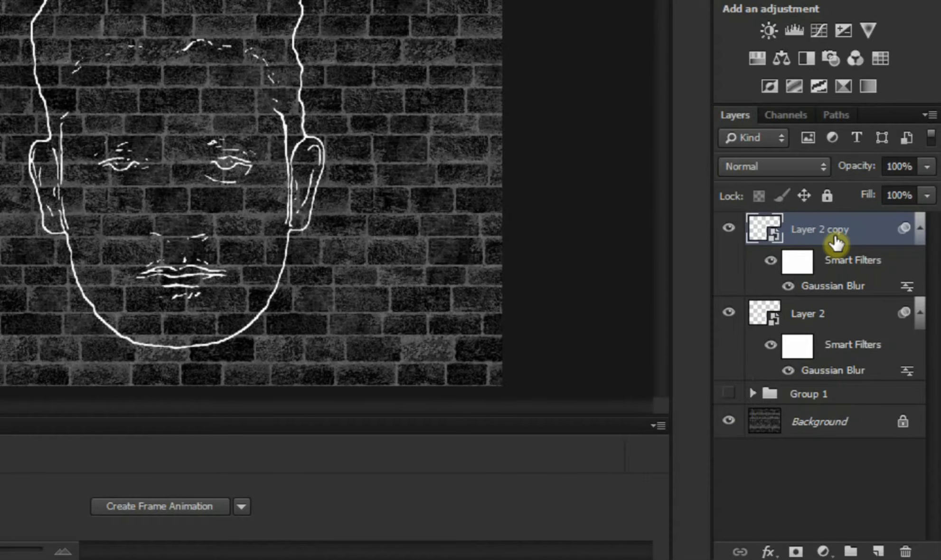
{"action": "double_click", "coordinate": [828, 229]}
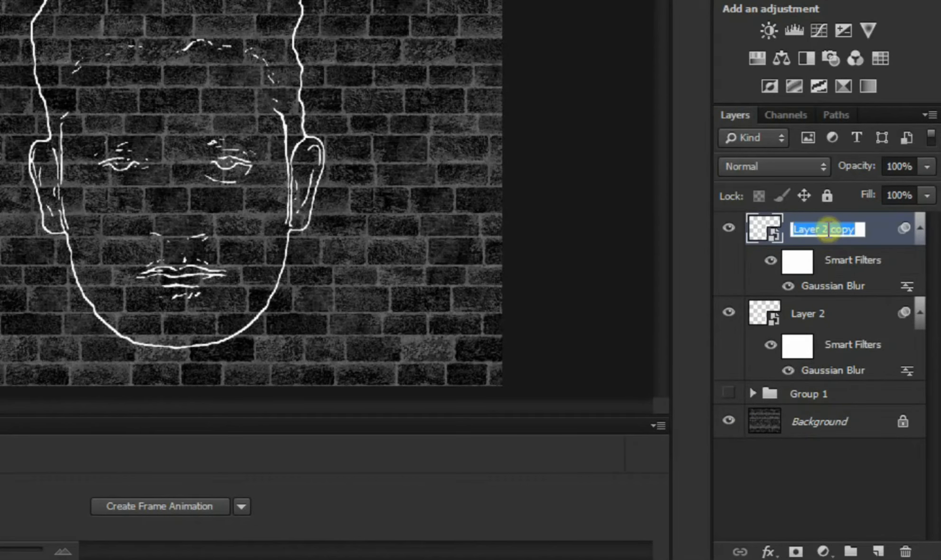
{"action": "type", "text": "neon tube"}
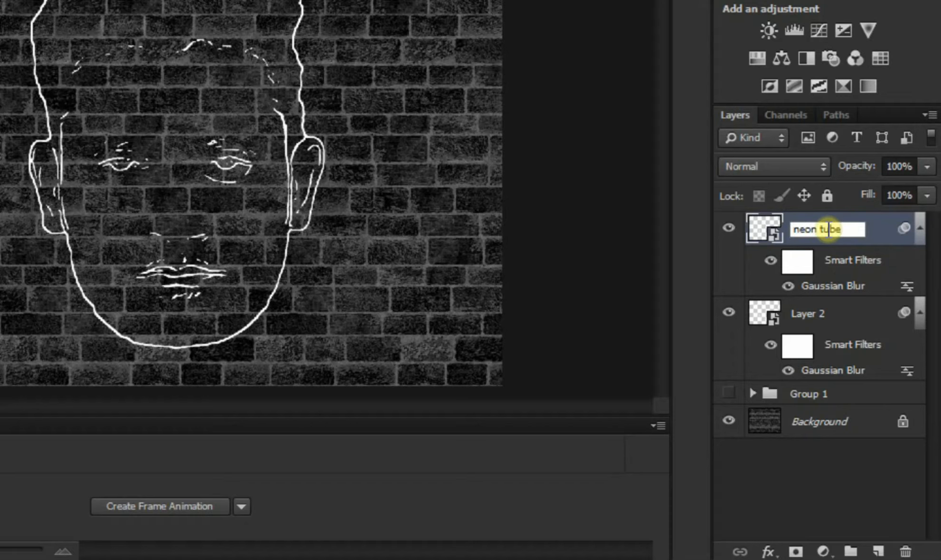
{"action": "key", "text": "Return"}
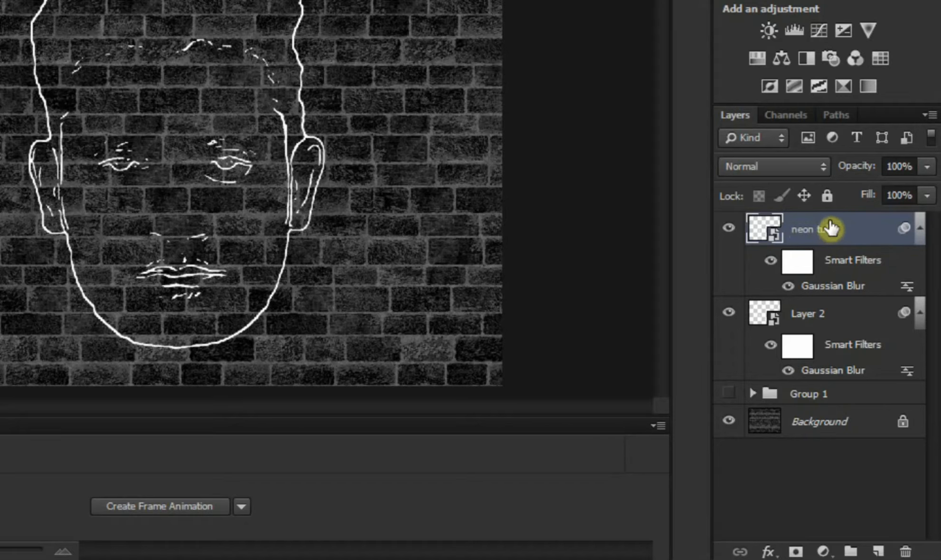
{"action": "left_click", "coordinate": [806, 166]}
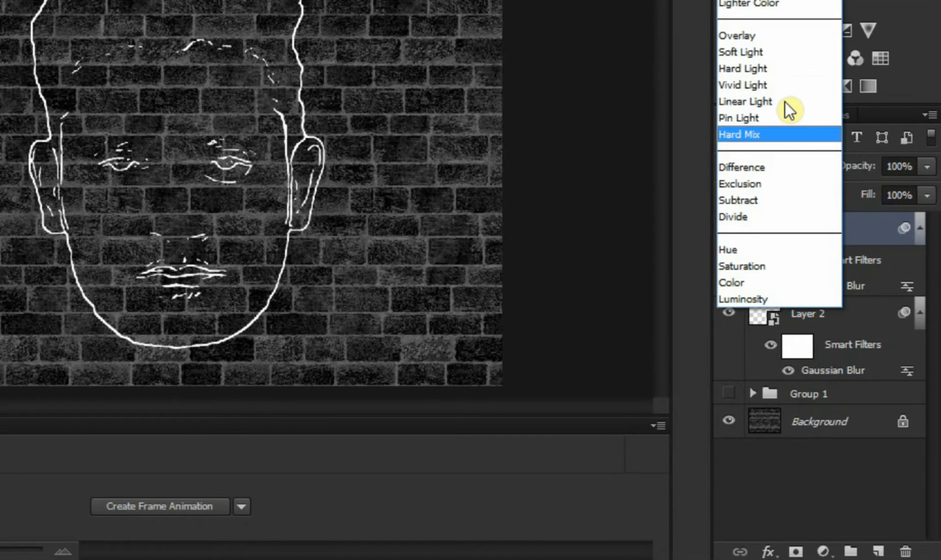
{"action": "left_click", "coordinate": [760, 38]}
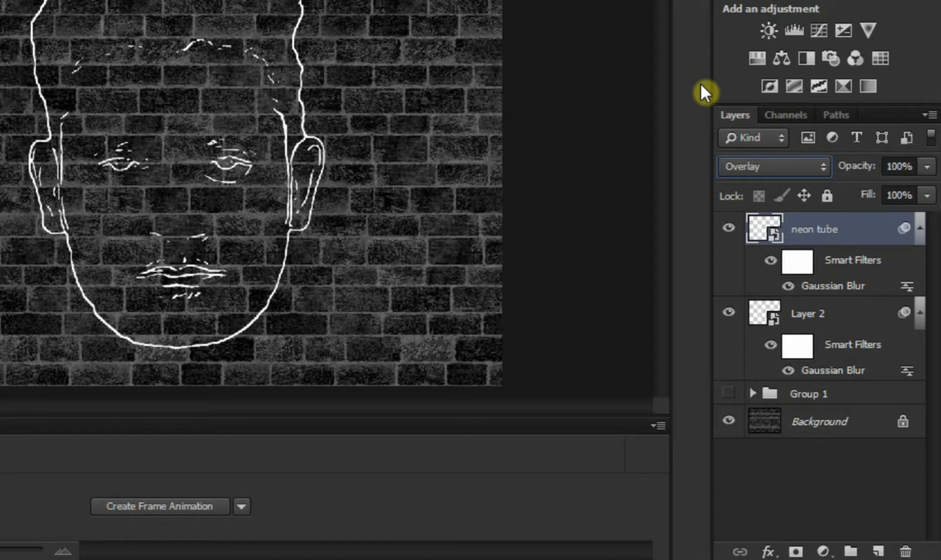
Step: Rename Layer 2 as "neon glow"
{"action": "left_click", "coordinate": [813, 319]}
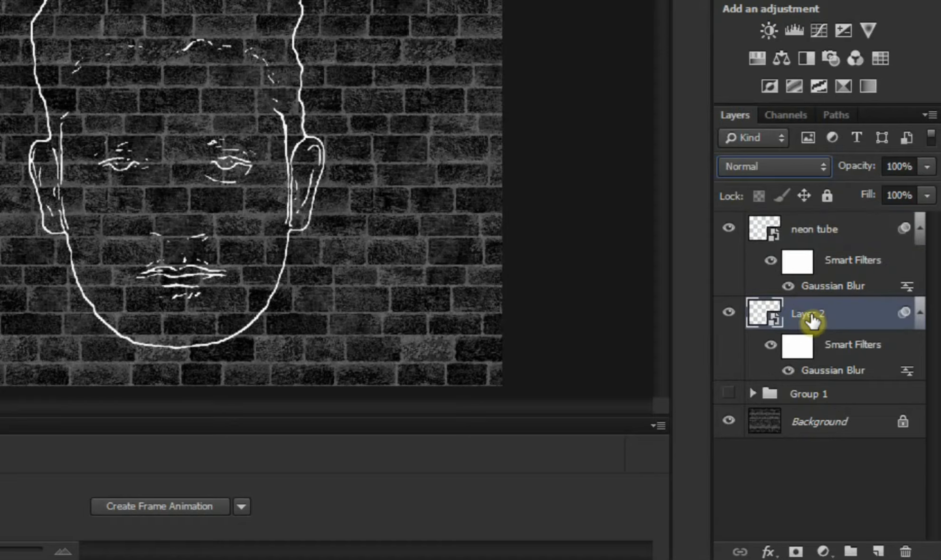
{"action": "double_click", "coordinate": [813, 318]}
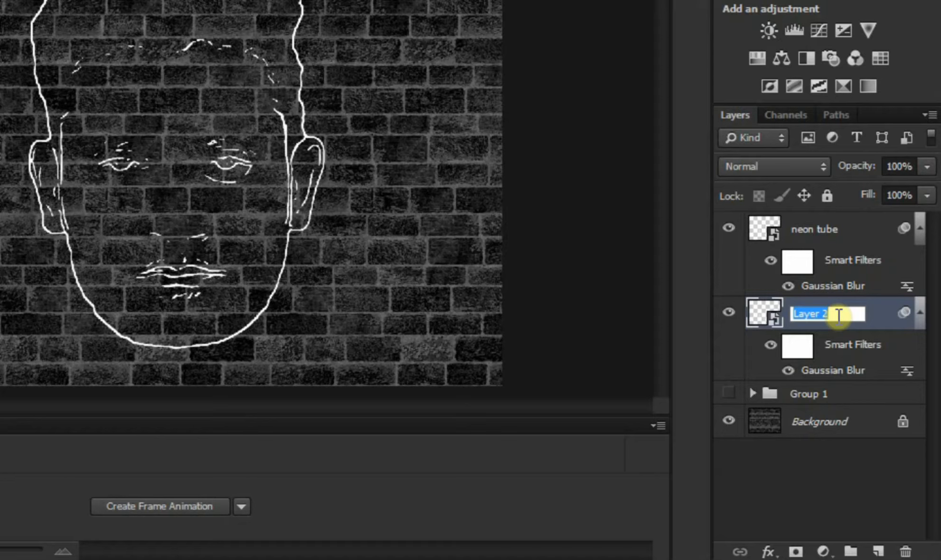
{"action": "type", "text": "n"}
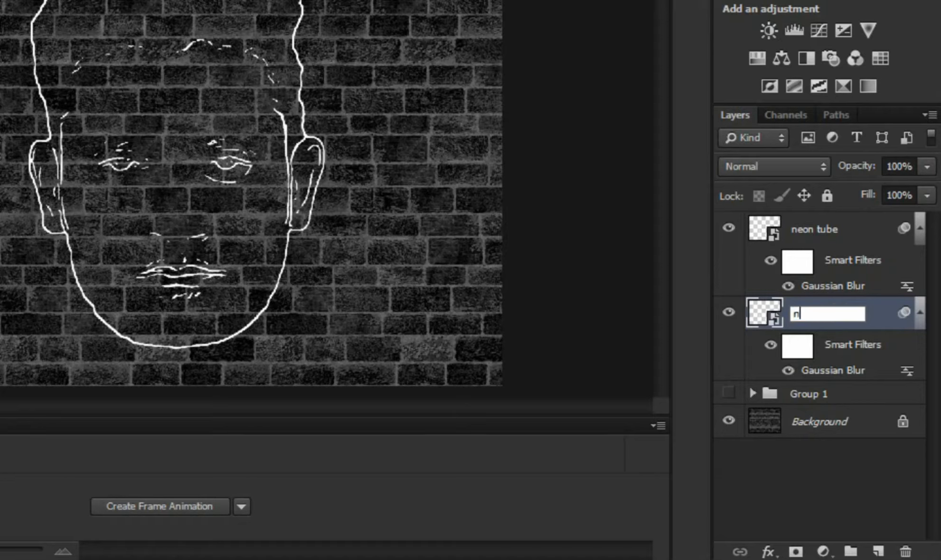
{"action": "type", "text": "eon glow"}
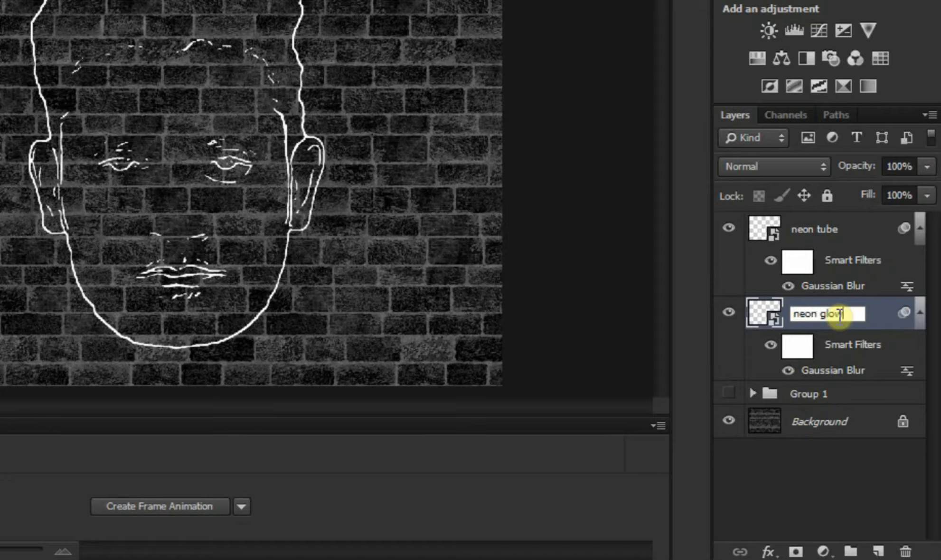
{"action": "key", "text": "Return"}
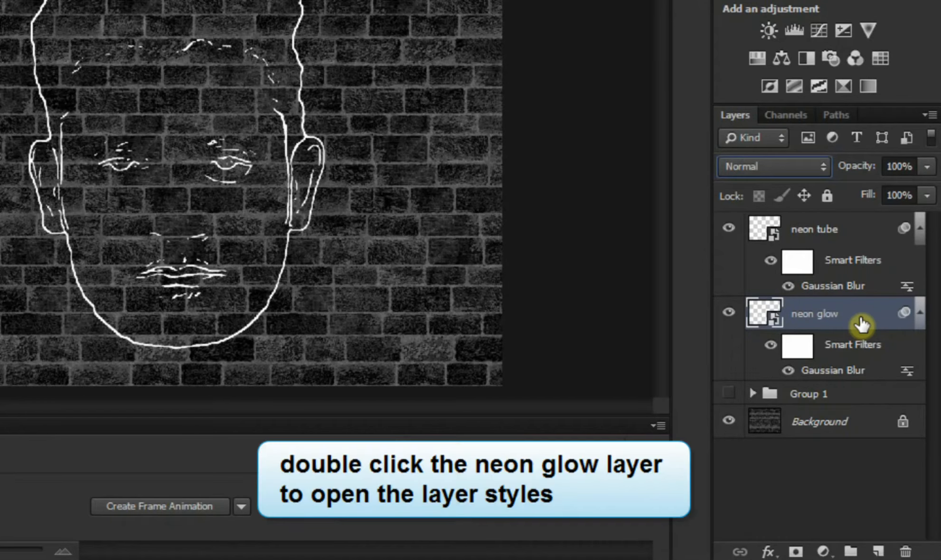
Step: Add a Color Overlay with the colour 7bfb6e to the neon glow layer
{"action": "double_click", "coordinate": [862, 324]}
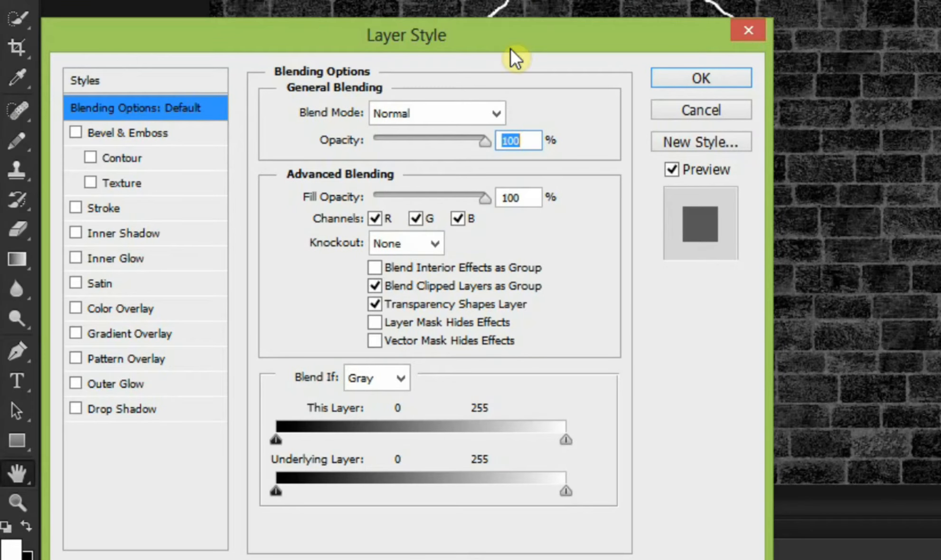
{"action": "left_click", "coordinate": [147, 309]}
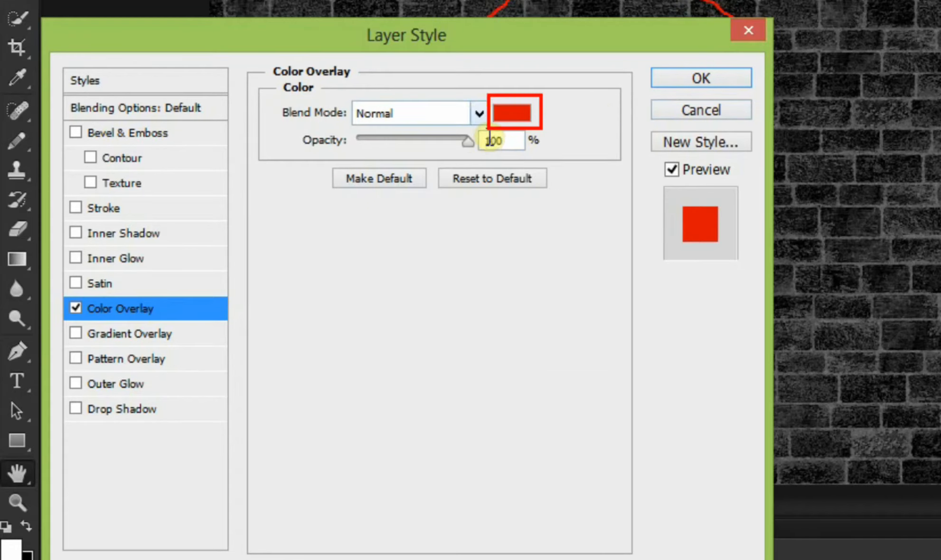
{"action": "left_click", "coordinate": [508, 117]}
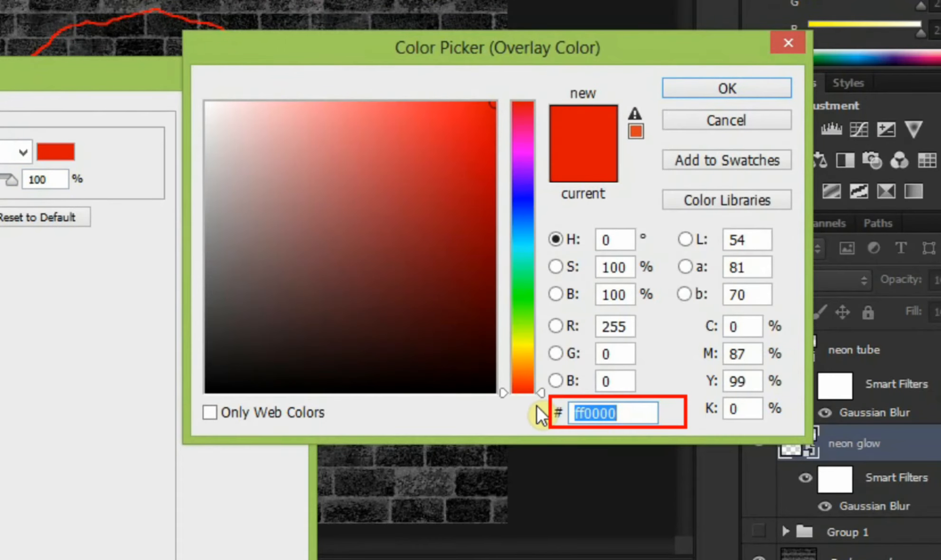
{"action": "type", "text": "7"}
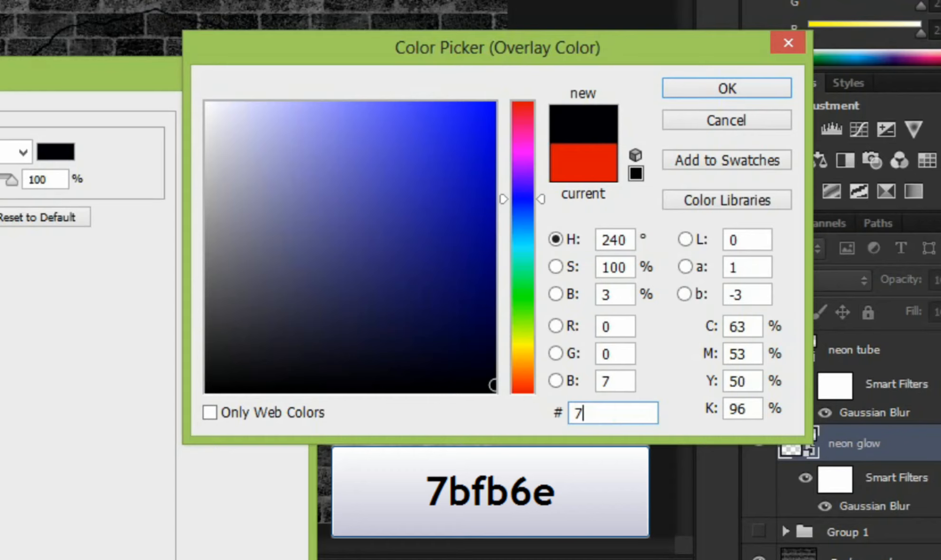
{"action": "type", "text": "bf"}
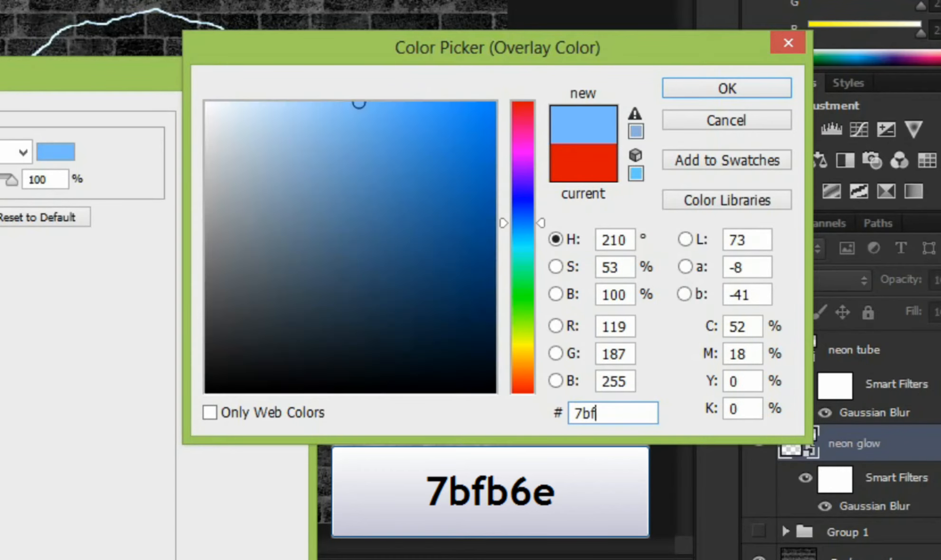
{"action": "type", "text": "b6"}
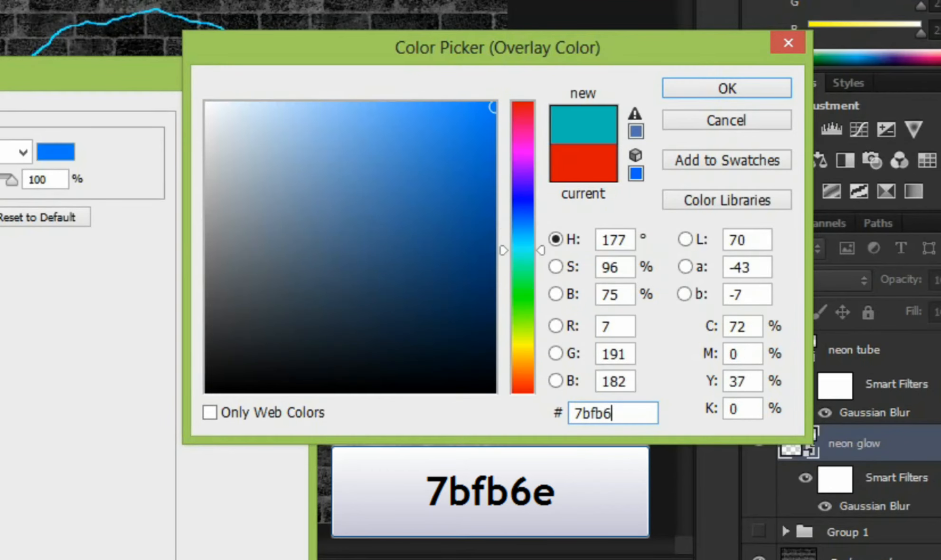
{"action": "type", "text": "e"}
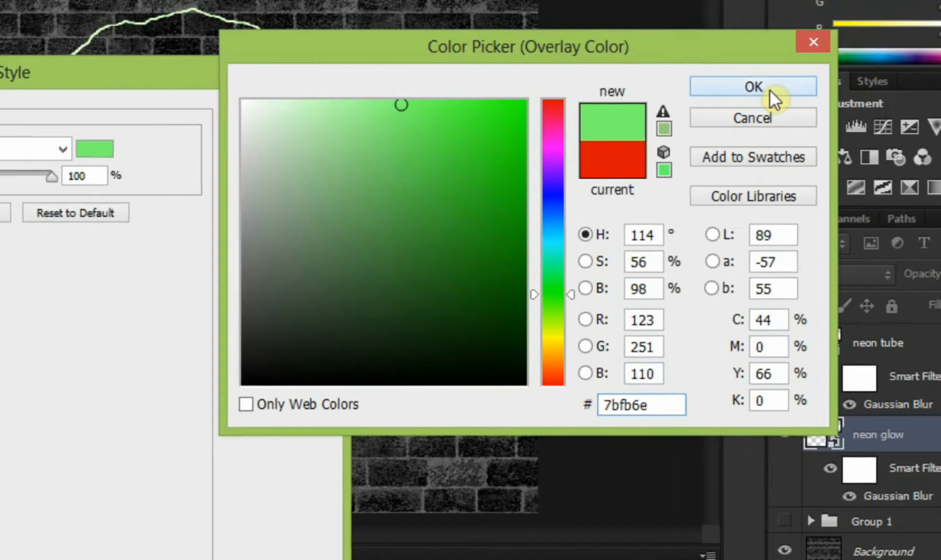
{"action": "left_click", "coordinate": [744, 93]}
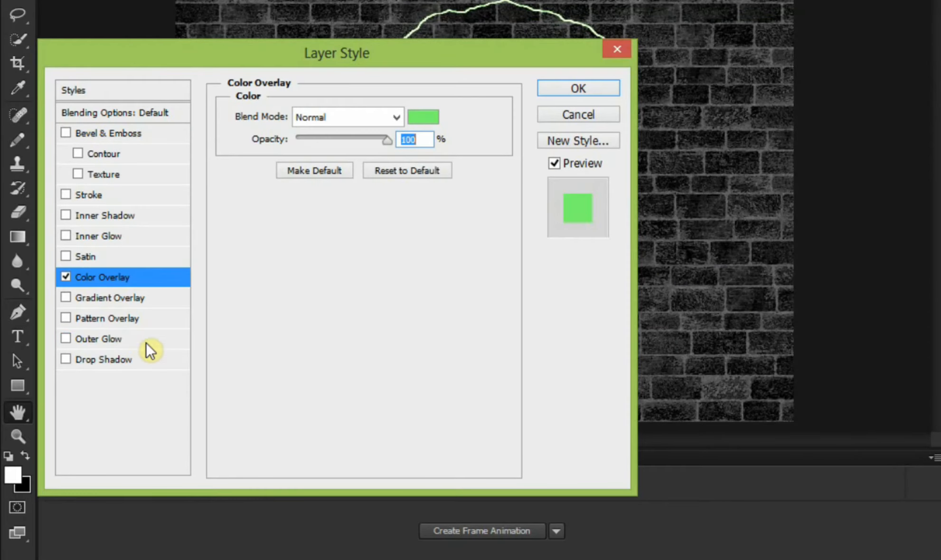
Step: Add an Outer Glow to the neon glow layer with Normal blend mode and 100% opacity
{"action": "left_click", "coordinate": [102, 338]}
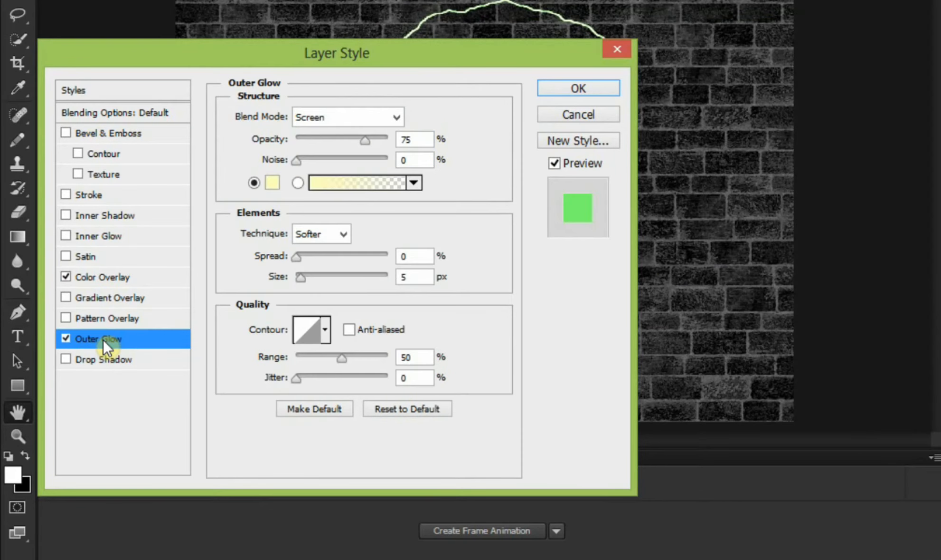
{"action": "left_click", "coordinate": [343, 120]}
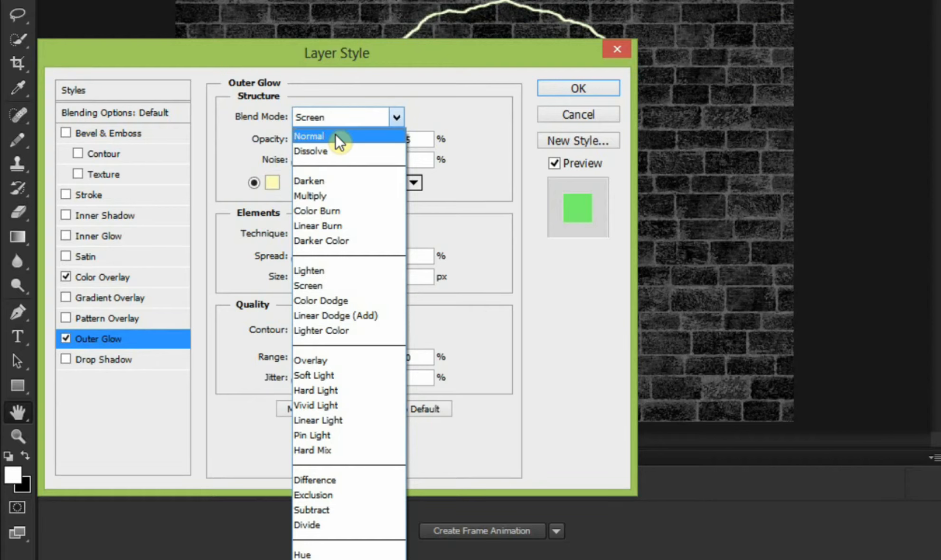
{"action": "left_click", "coordinate": [336, 135]}
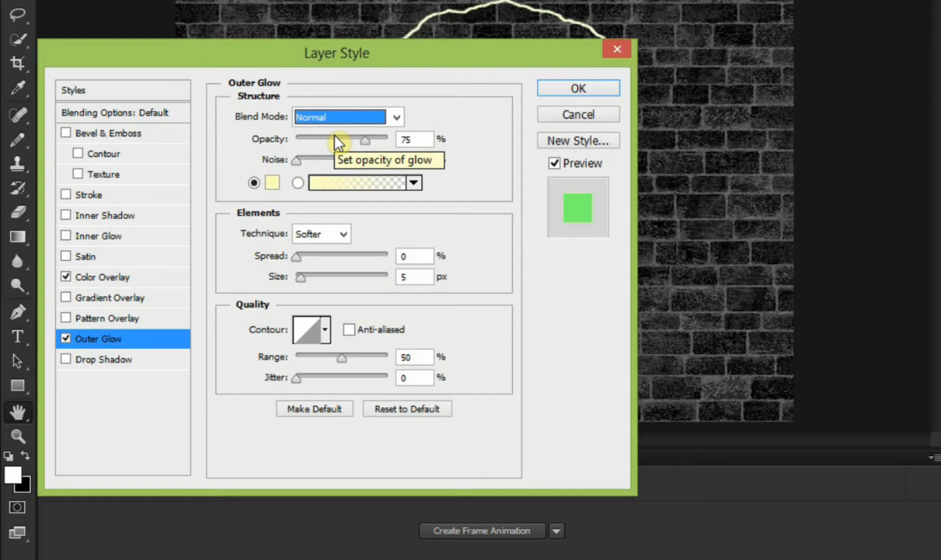
{"action": "left_click_drag", "start_coordinate": [376, 141], "coordinate": [406, 143]}
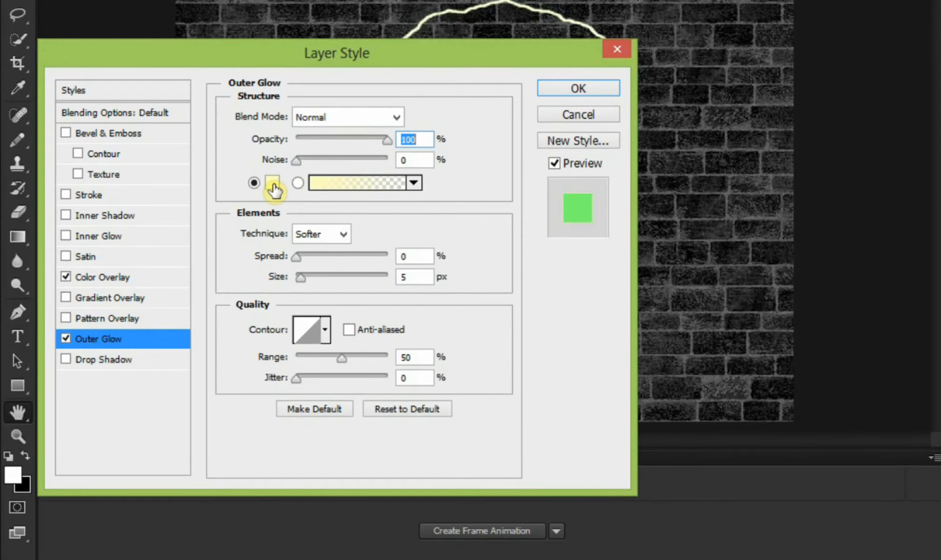
Step: Set the Outer Glow's colour to 71f95b and its size to 60 px
{"action": "left_click", "coordinate": [275, 182]}
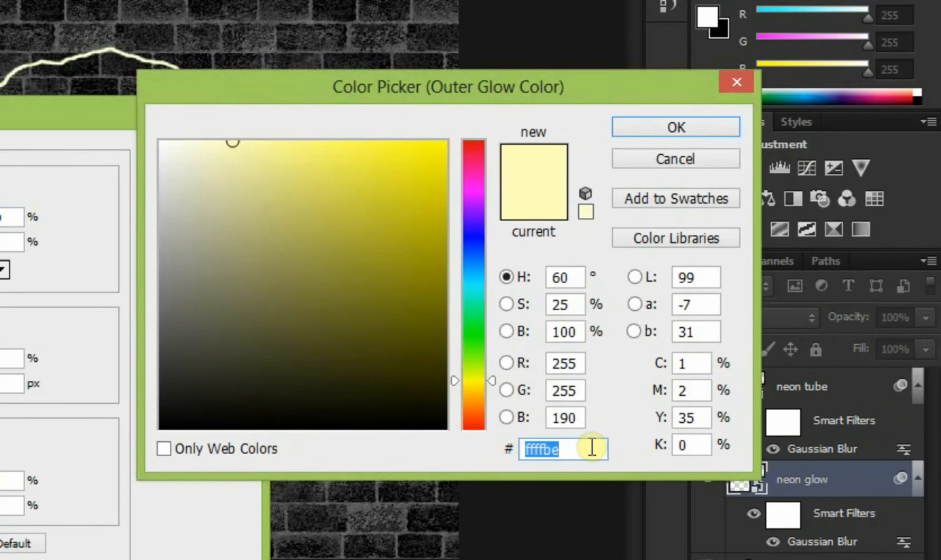
{"action": "key", "text": "BackSpace"}
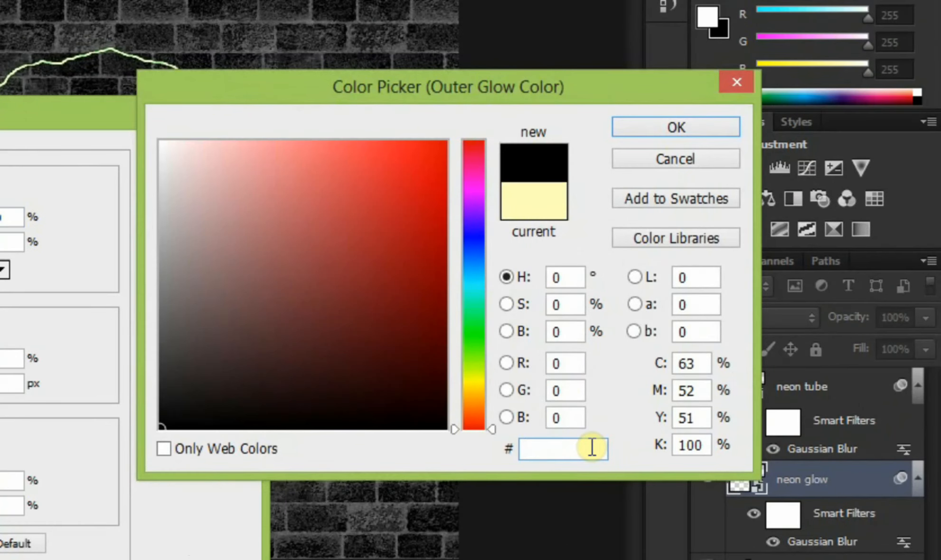
{"action": "type", "text": "7"}
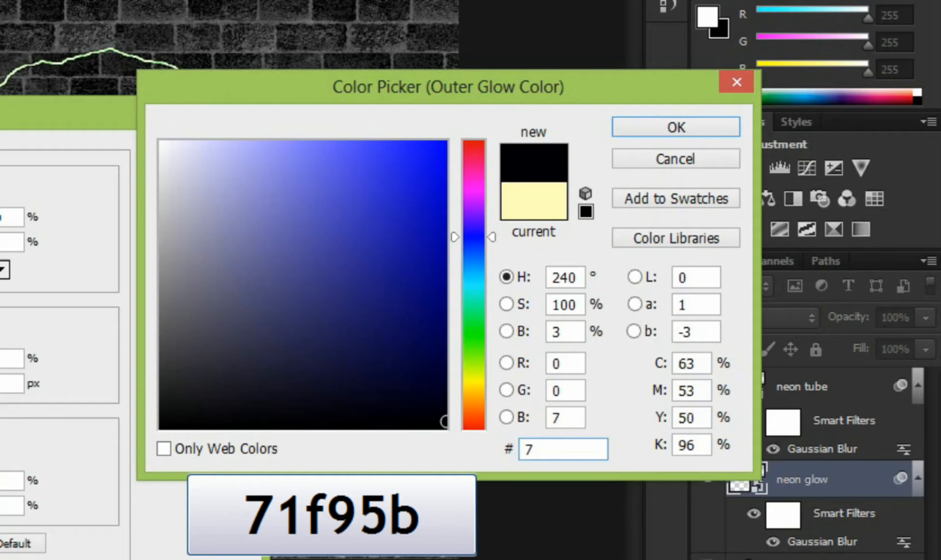
{"action": "type", "text": "1f"}
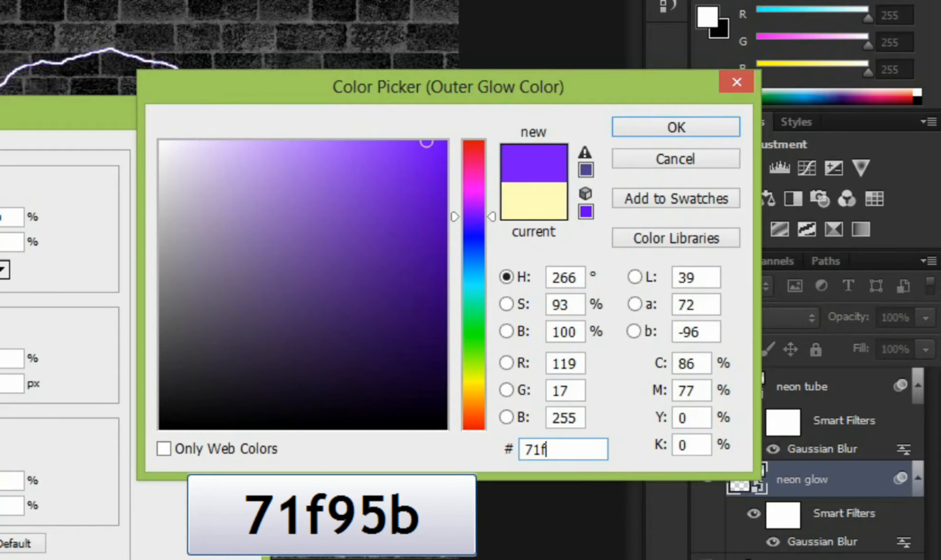
{"action": "type", "text": "95b"}
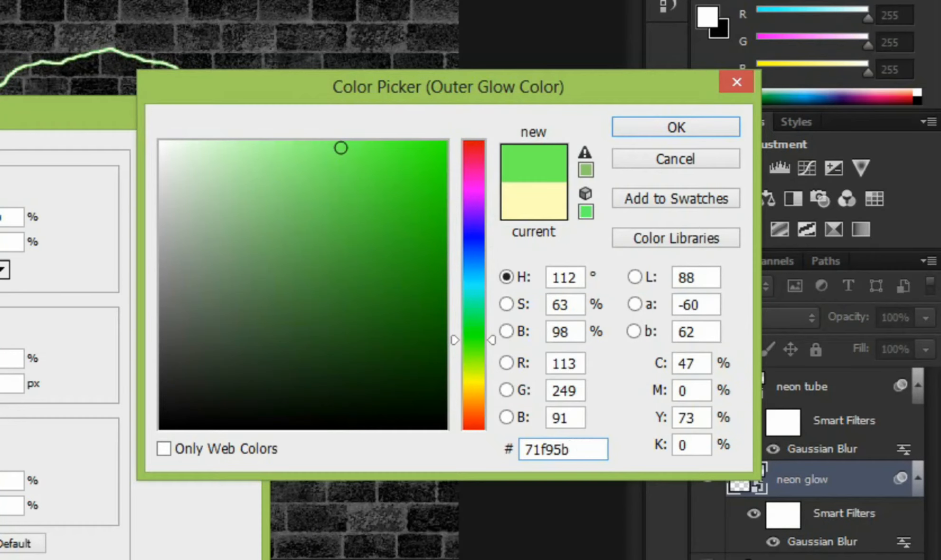
{"action": "left_click", "coordinate": [661, 132]}
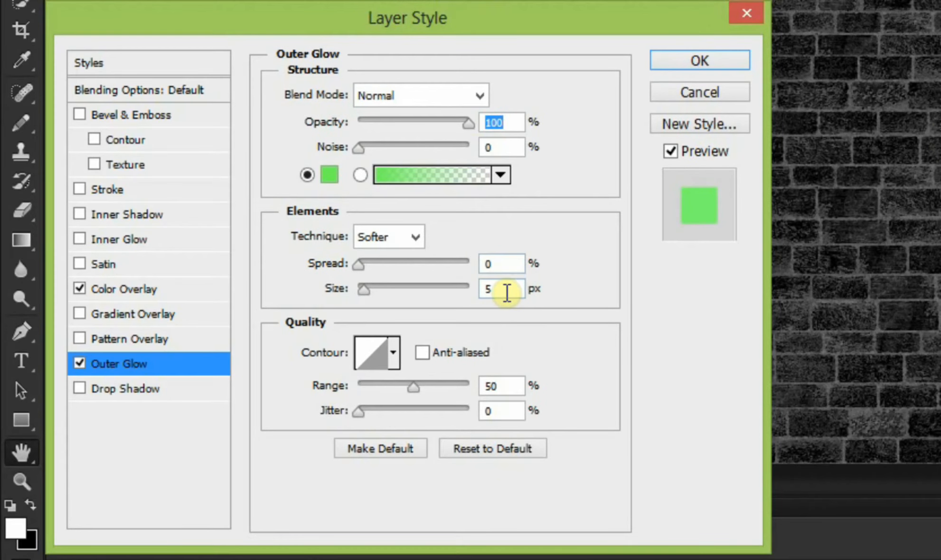
{"action": "left_click", "coordinate": [507, 292]}
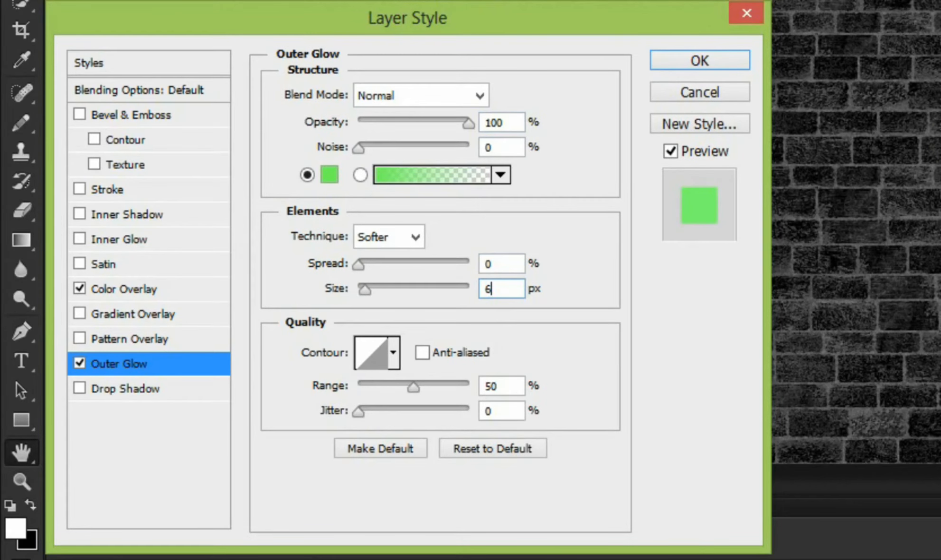
{"action": "type", "text": "0"}
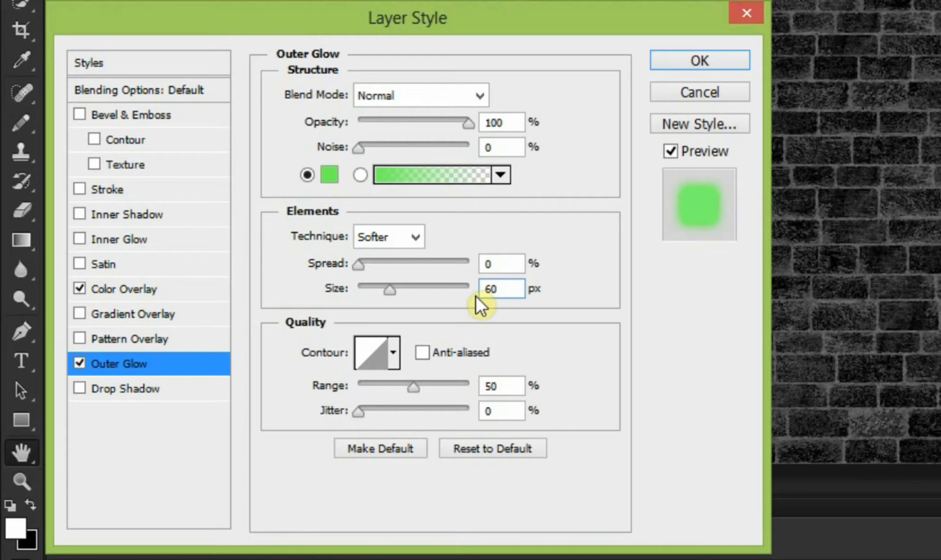
Step: Add a Drop Shadow with 100% opacity and a 7 px size, and apply the layer style
{"action": "left_click", "coordinate": [195, 393]}
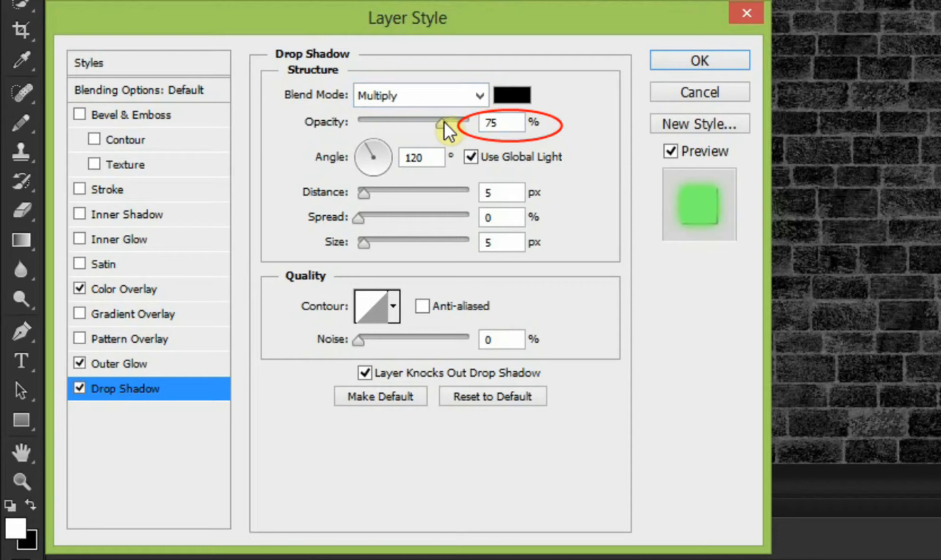
{"action": "left_click_drag", "start_coordinate": [445, 122], "coordinate": [535, 125]}
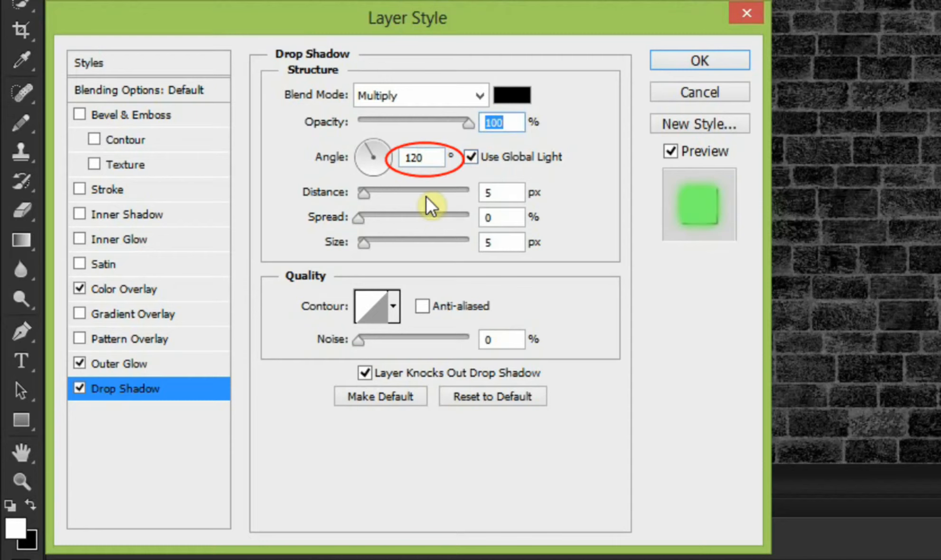
{"action": "left_click", "coordinate": [427, 161]}
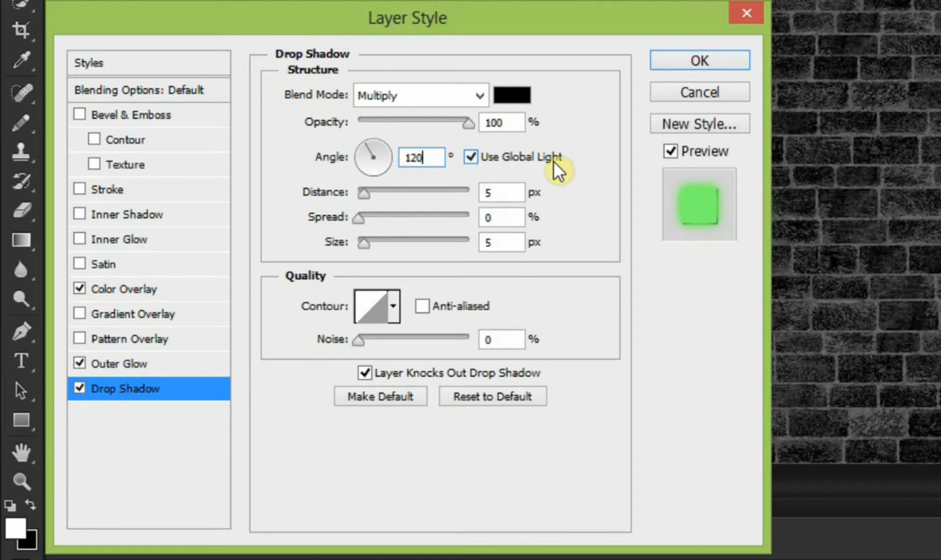
{"action": "left_click", "coordinate": [513, 195]}
{"action": "left_click_drag", "start_coordinate": [508, 242], "coordinate": [460, 255]}
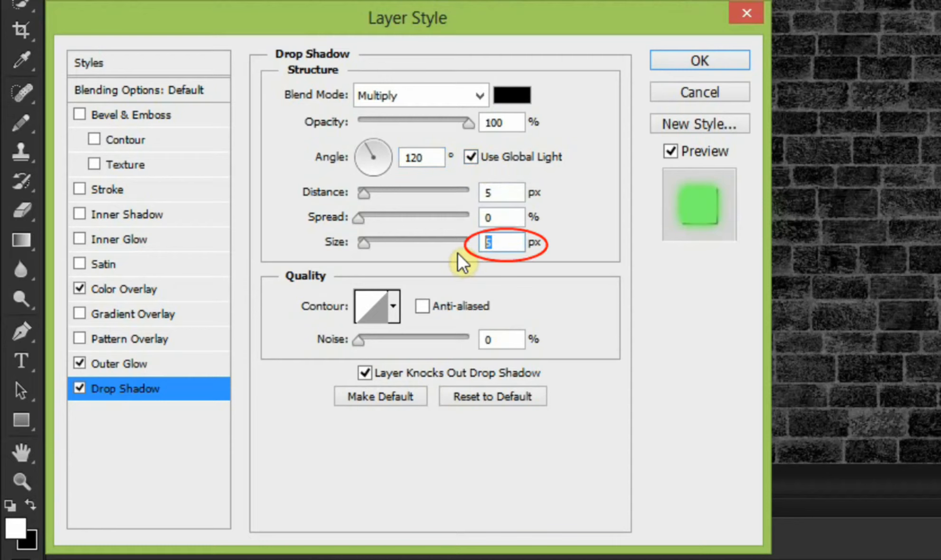
{"action": "type", "text": "7"}
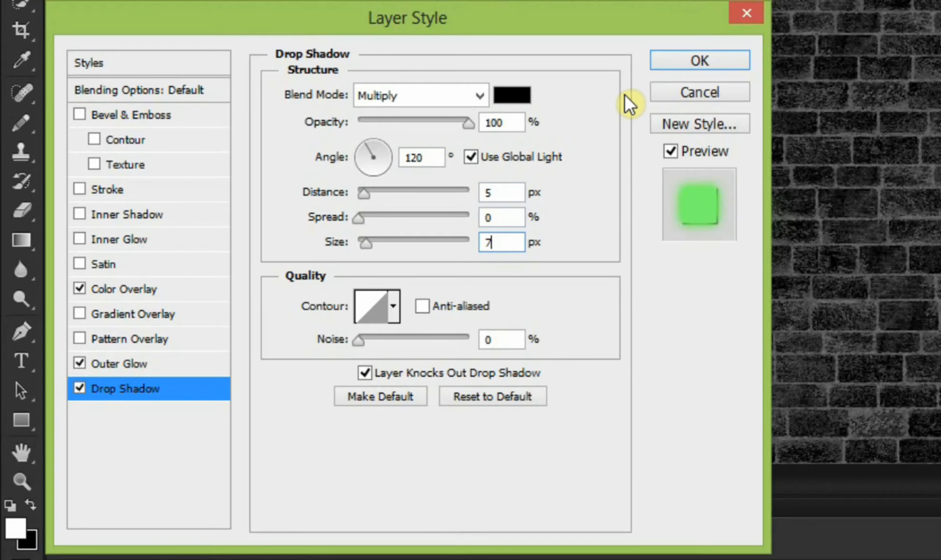
{"action": "left_click", "coordinate": [678, 66]}
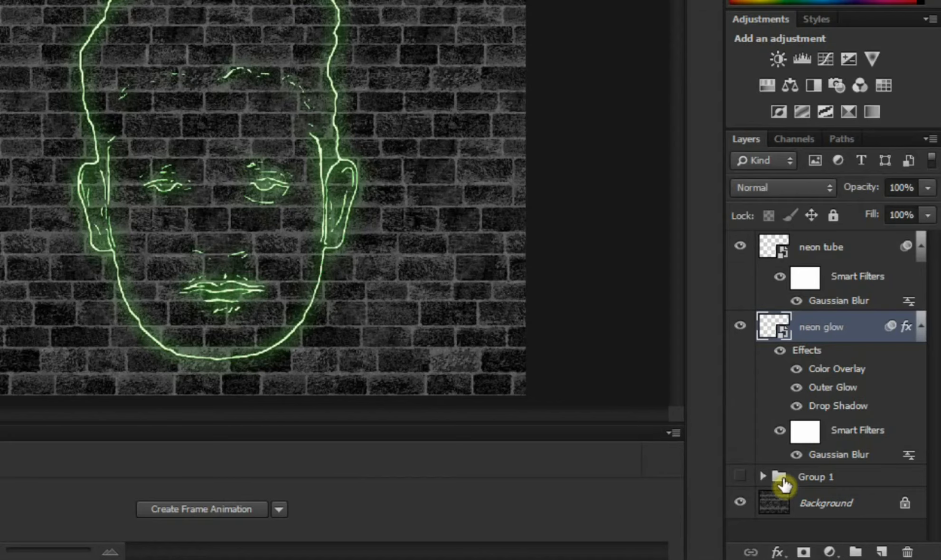
Step: Set the Gaussian Blur radius of the neon glow layer to 1.8 pixels
{"action": "double_click", "coordinate": [839, 457]}
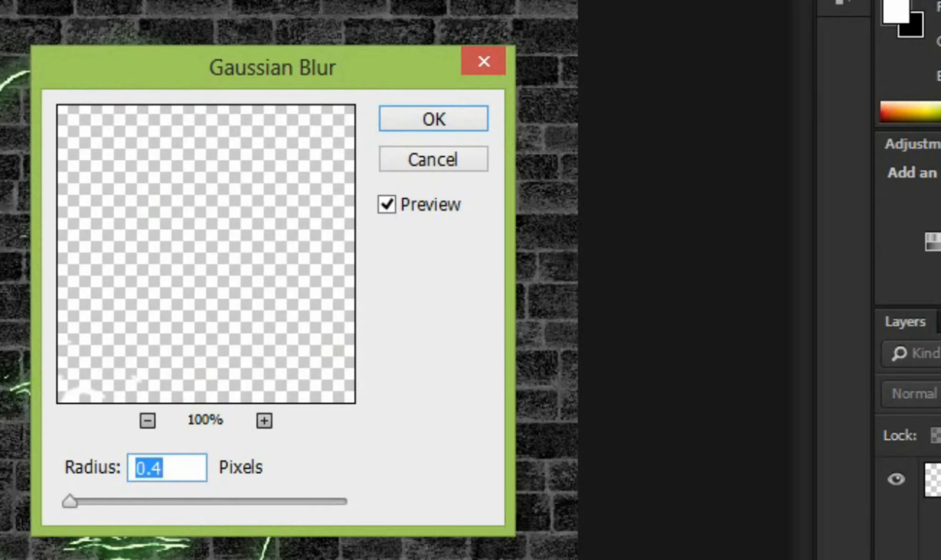
{"action": "left_click", "coordinate": [165, 470]}
{"action": "double_click", "coordinate": [132, 468]}
{"action": "type", "text": "1."}
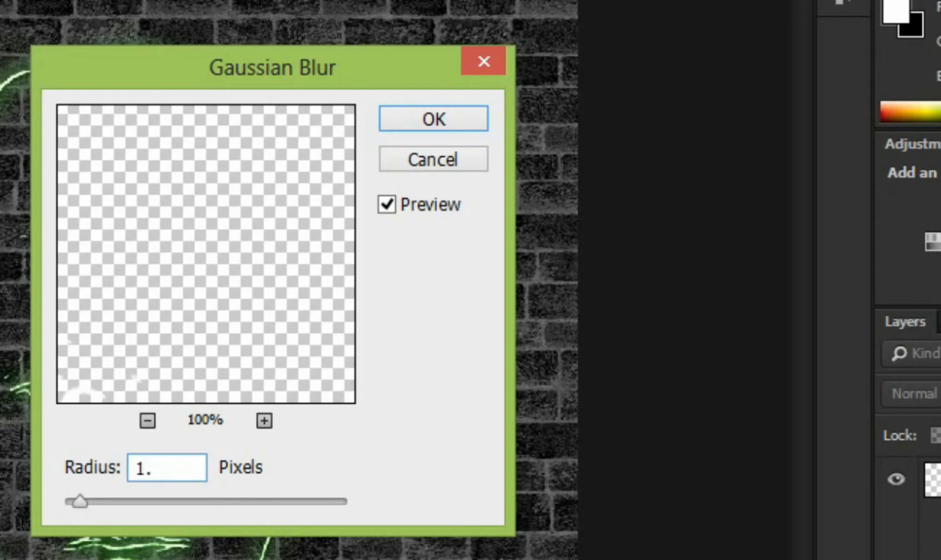
{"action": "type", "text": "8"}
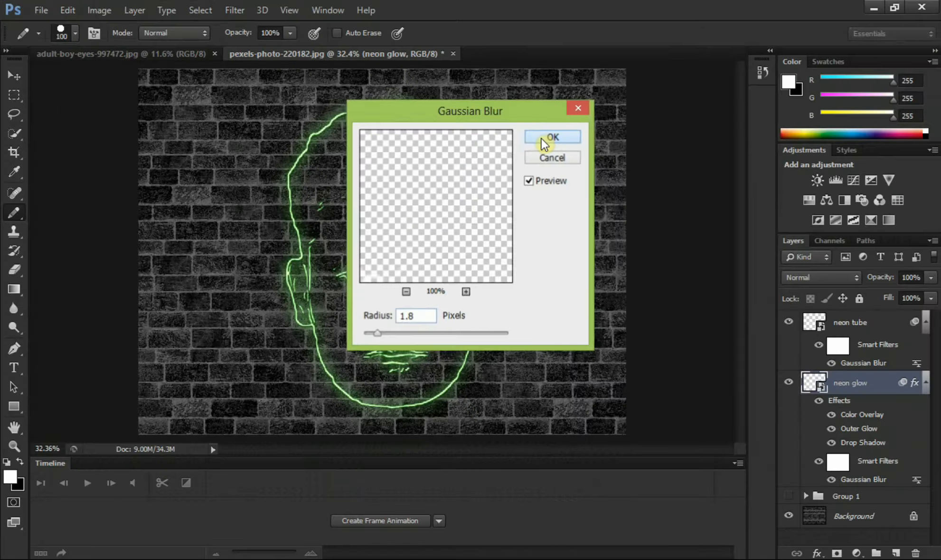
{"action": "left_click", "coordinate": [411, 120]}
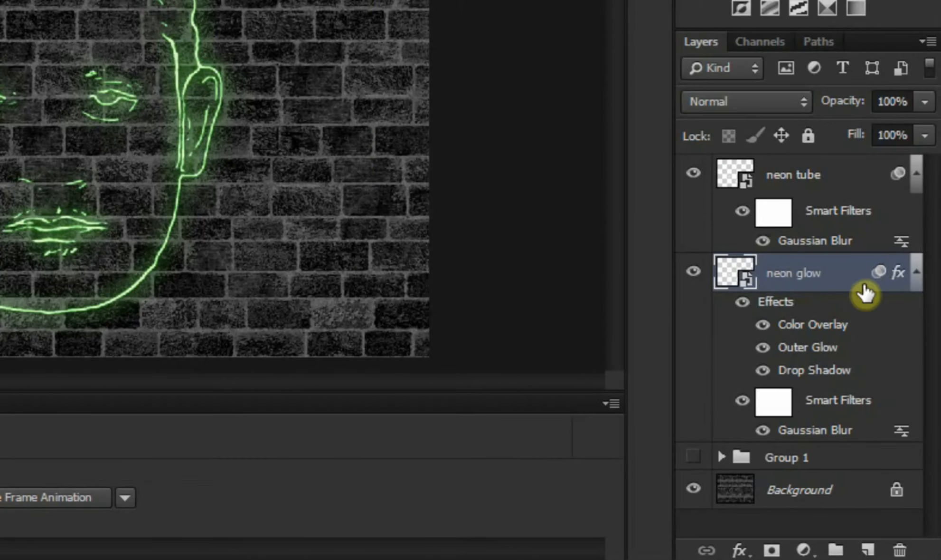
Step: Duplicate the neon glow layer and collapse the effects and smart filter lists of all neon layers
{"action": "key", "text": "ctrl+j"}
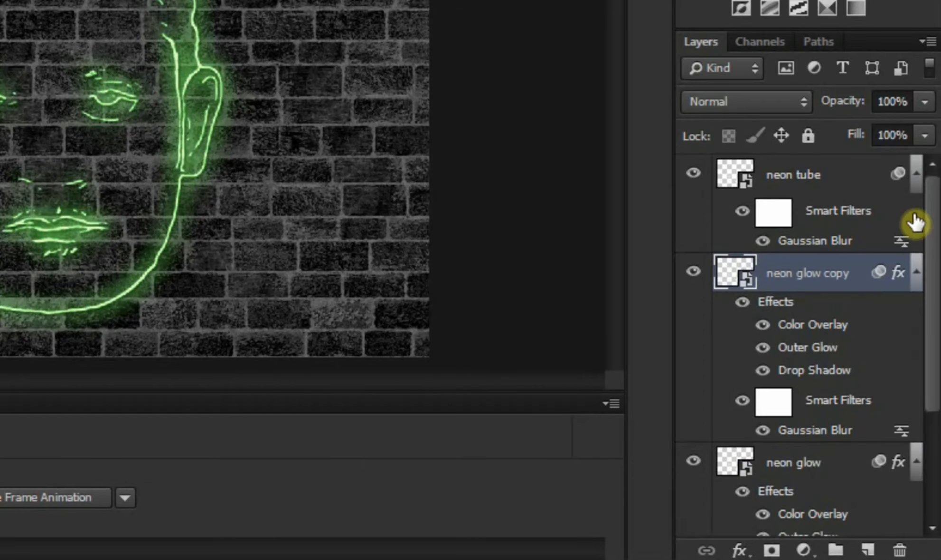
{"action": "scroll", "coordinate": [915, 221], "scroll_direction": "down", "scroll_amount": 2}
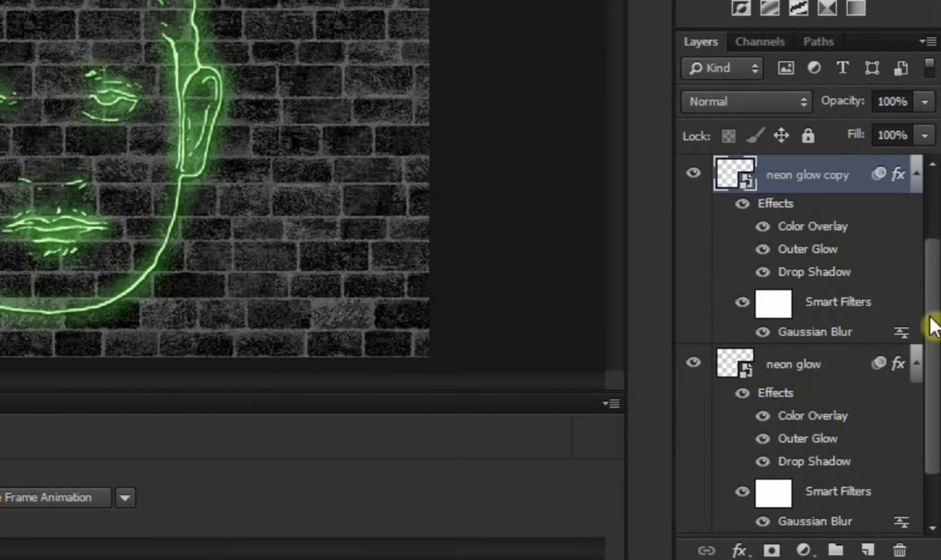
{"action": "mouse_move", "coordinate": [931, 318]}
{"action": "left_mouse_down"}
{"action": "mouse_move", "coordinate": [929, 342]}
{"action": "mouse_move", "coordinate": [924, 301]}
{"action": "left_mouse_up"}
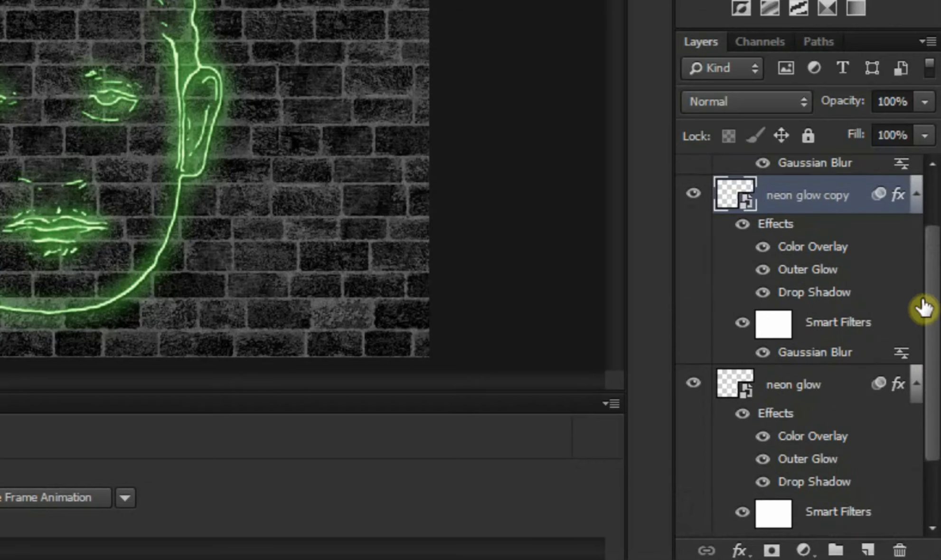
{"action": "scroll", "coordinate": [918, 385], "scroll_direction": "up", "scroll_amount": 2}
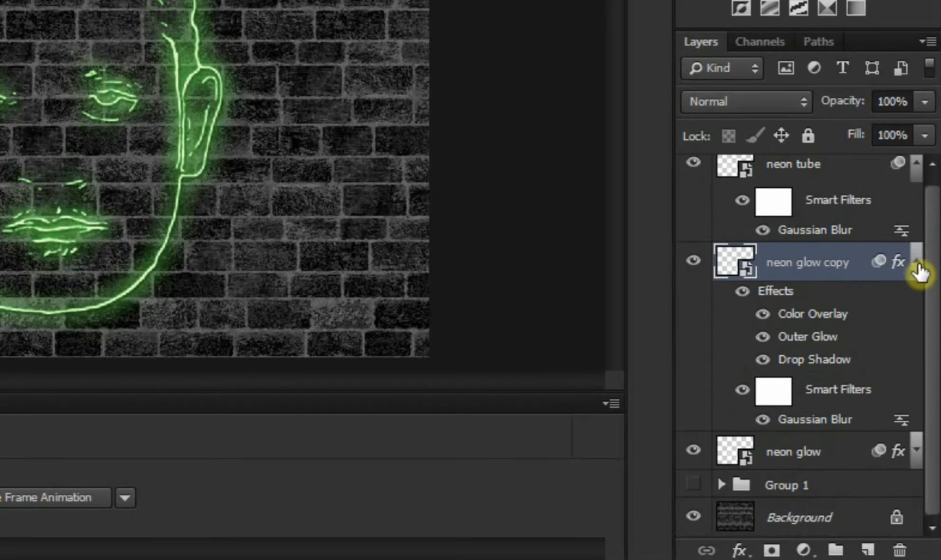
{"action": "left_click", "coordinate": [918, 266]}
{"action": "left_click", "coordinate": [919, 180]}
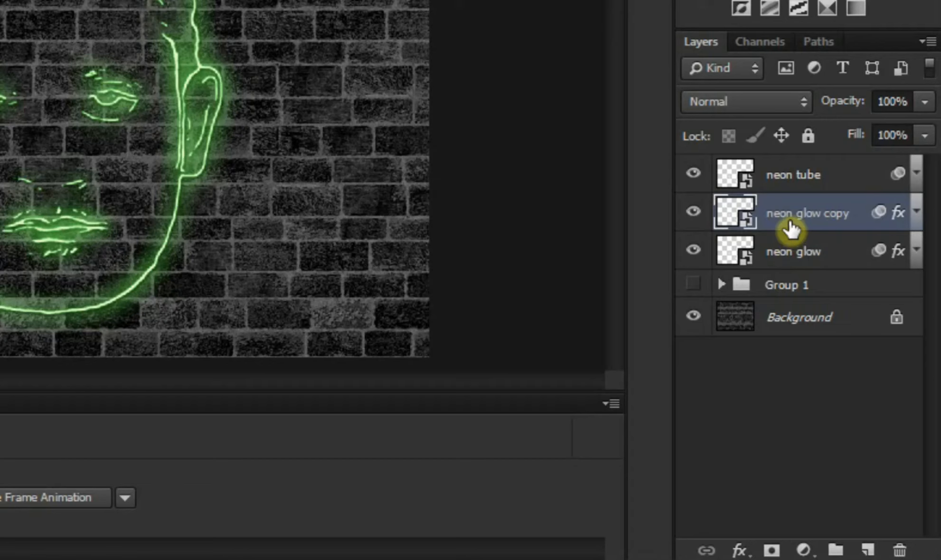
Step: Move the duplicated glow layer below the original neon glow layer and rename it neon glow 2
{"action": "left_click_drag", "start_coordinate": [744, 218], "coordinate": [743, 269]}
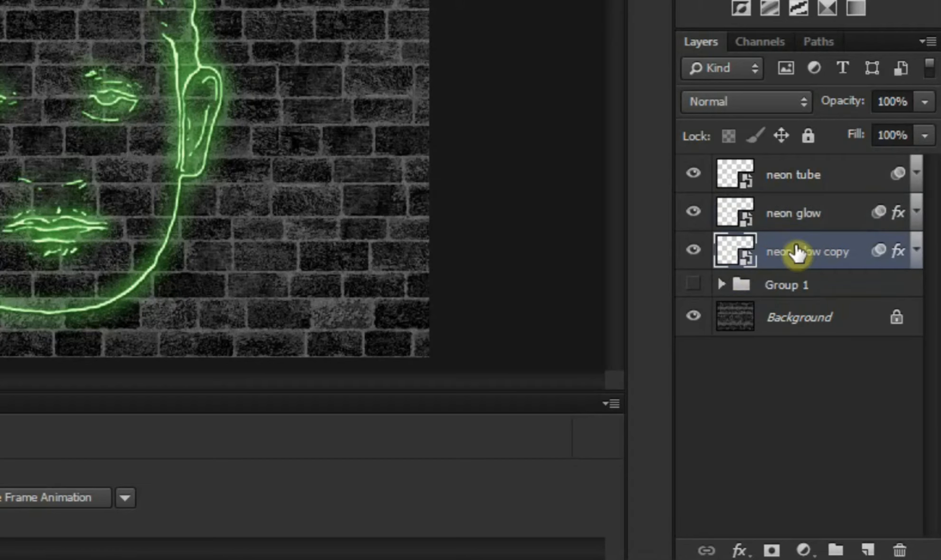
{"action": "double_click", "coordinate": [813, 253]}
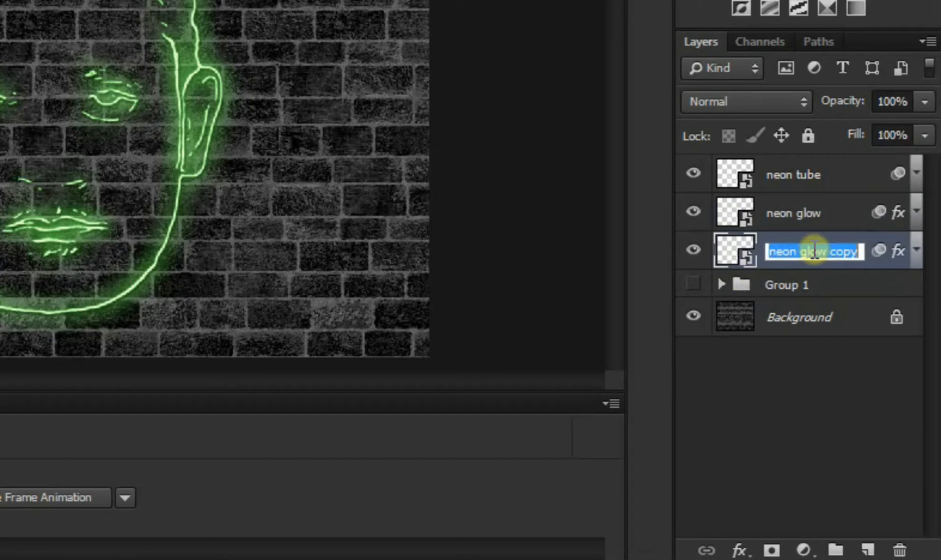
{"action": "key", "text": "Right"}
{"action": "key", "text": "BackSpace"}
{"action": "key", "text": "BackSpace"}
{"action": "key", "text": "BackSpace"}
{"action": "key", "text": "BackSpace"}
{"action": "key", "text": "BackSpace"}
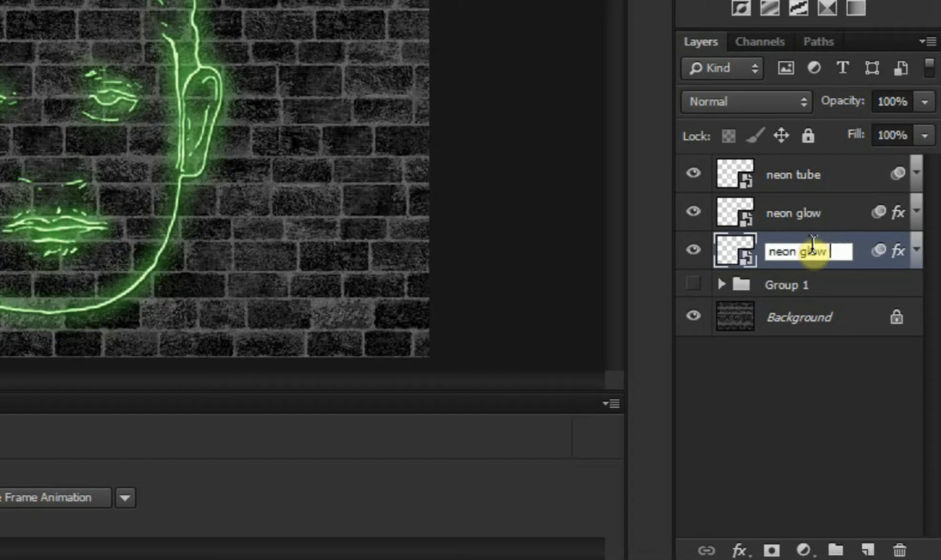
{"action": "type", "text": "2"}
{"action": "key", "text": "Return"}
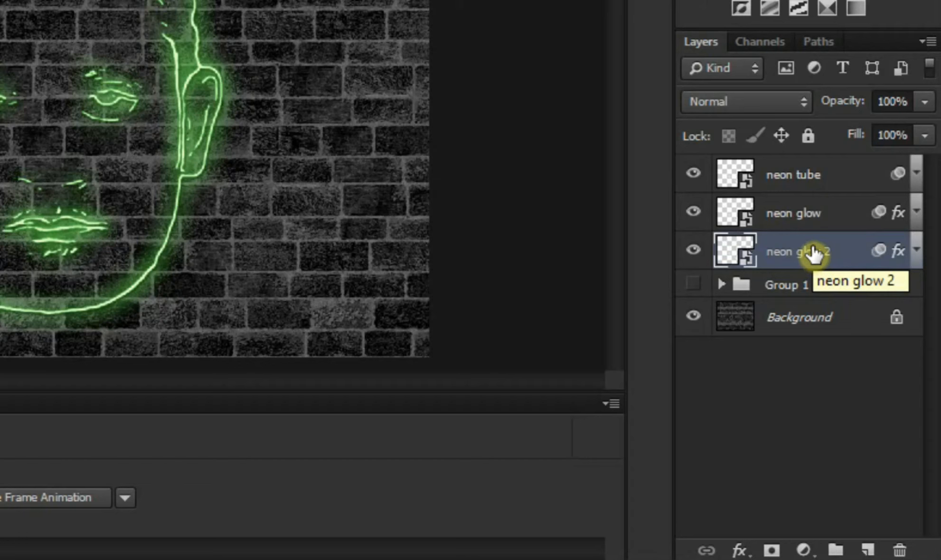
Step: Change the Color Overlay colour of the neon glow 2 layer to b0ffa0
{"action": "left_click", "coordinate": [916, 253]}
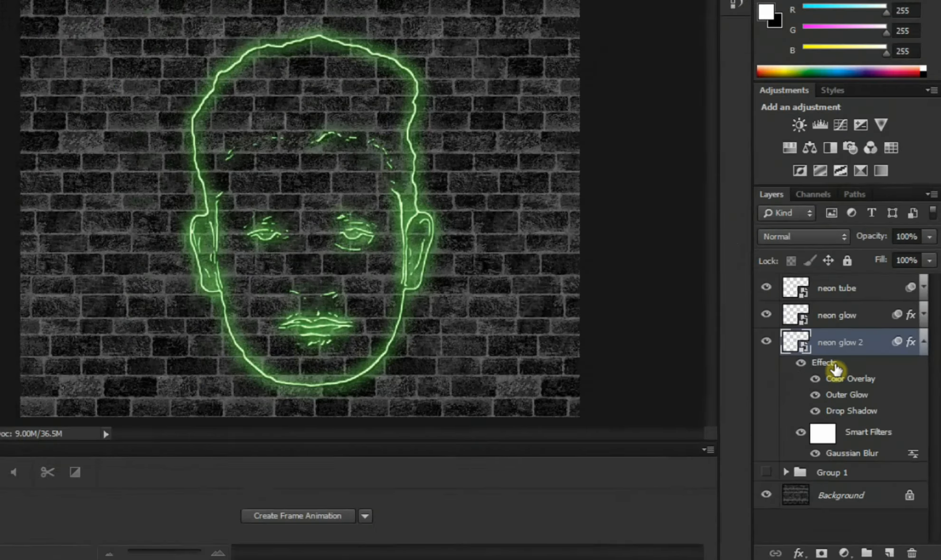
{"action": "double_click", "coordinate": [789, 286]}
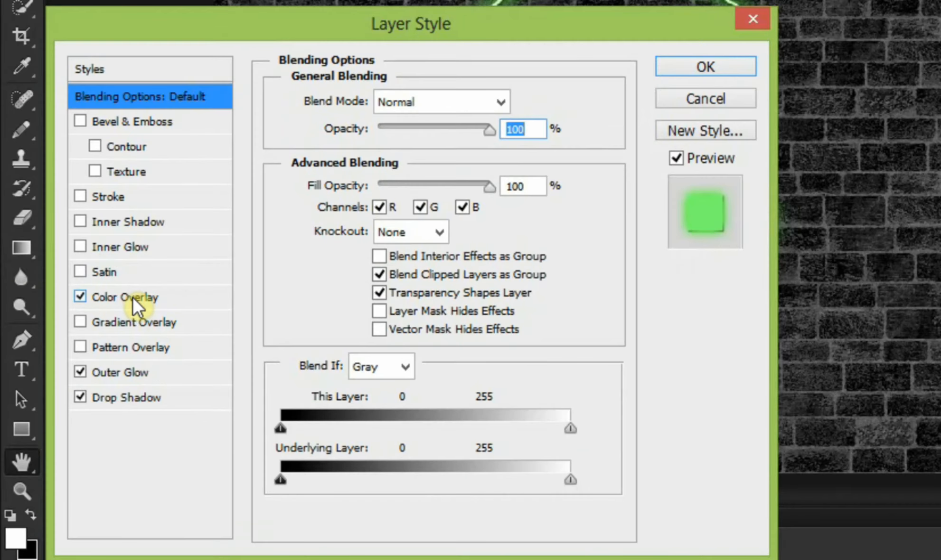
{"action": "left_click", "coordinate": [133, 297]}
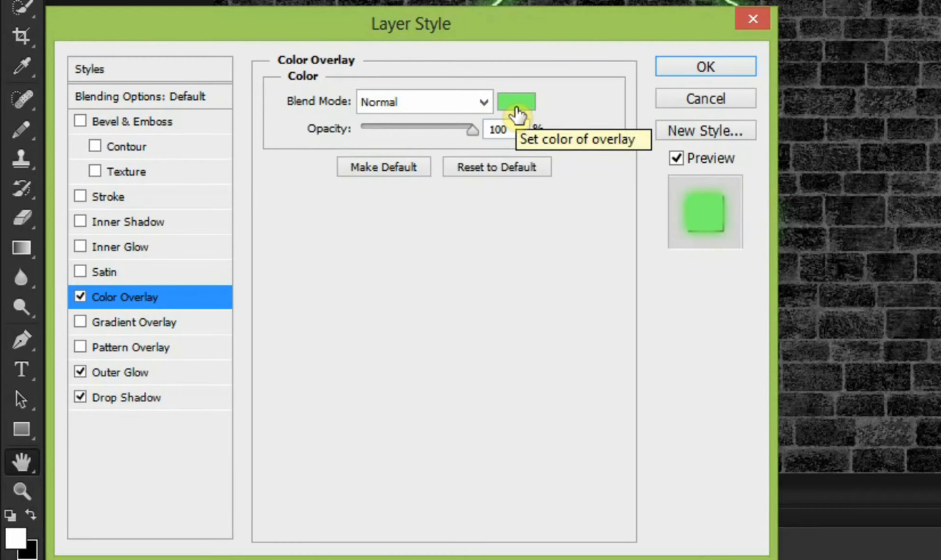
{"action": "left_click", "coordinate": [517, 113]}
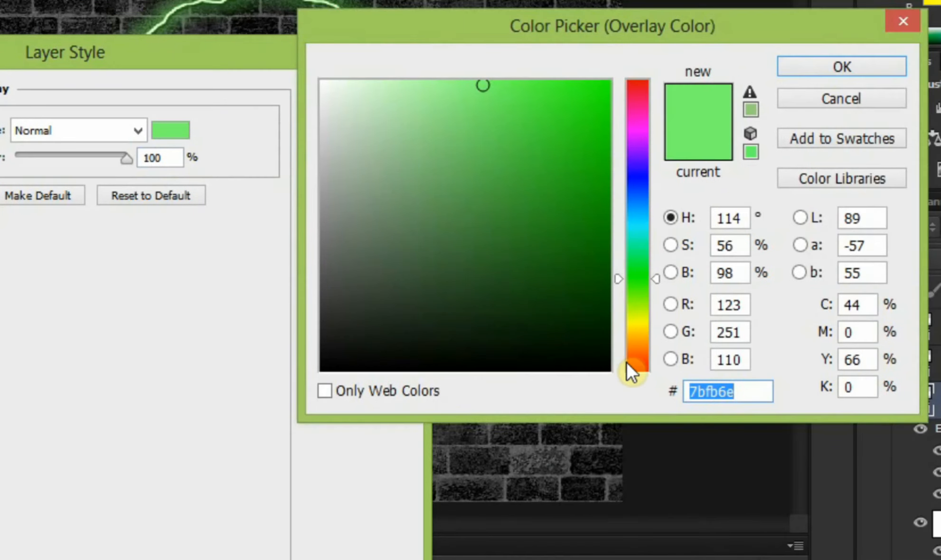
{"action": "type", "text": "b0"}
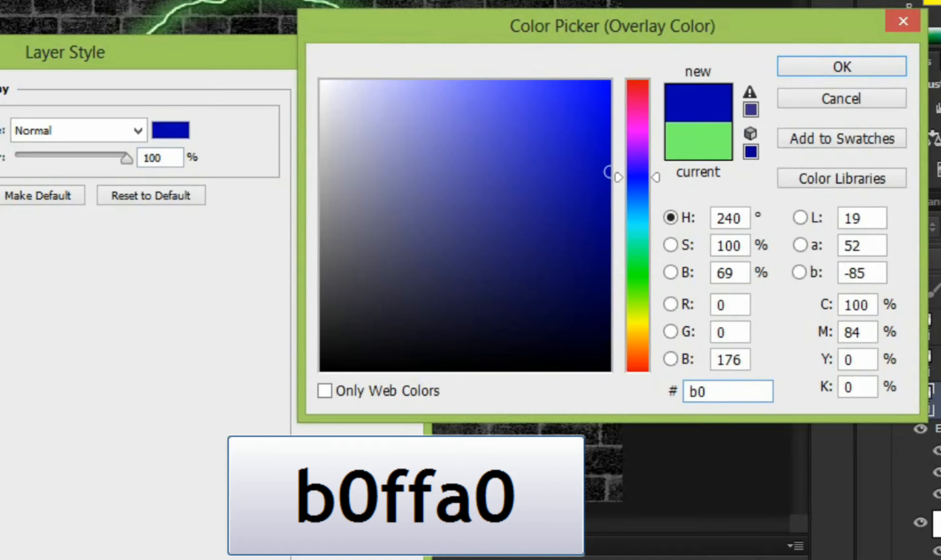
{"action": "type", "text": "ff"}
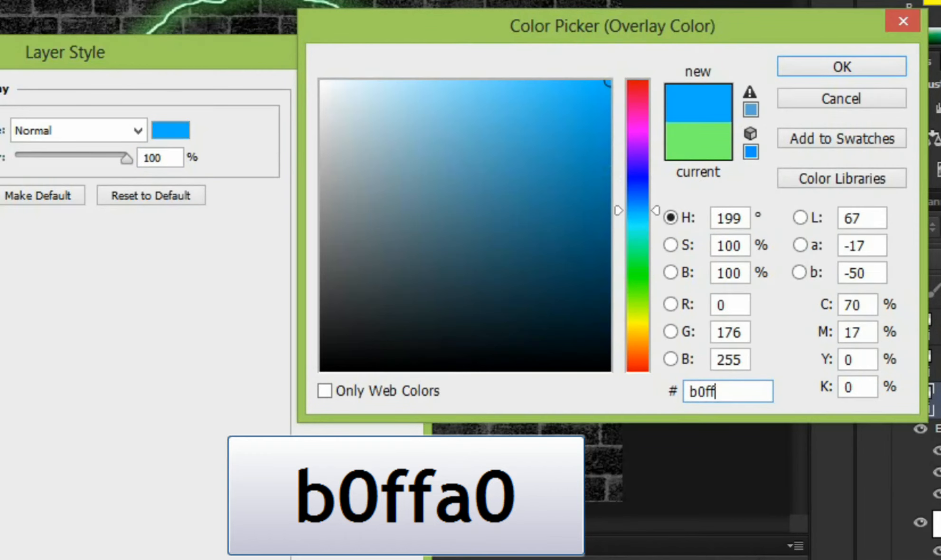
{"action": "type", "text": "a0"}
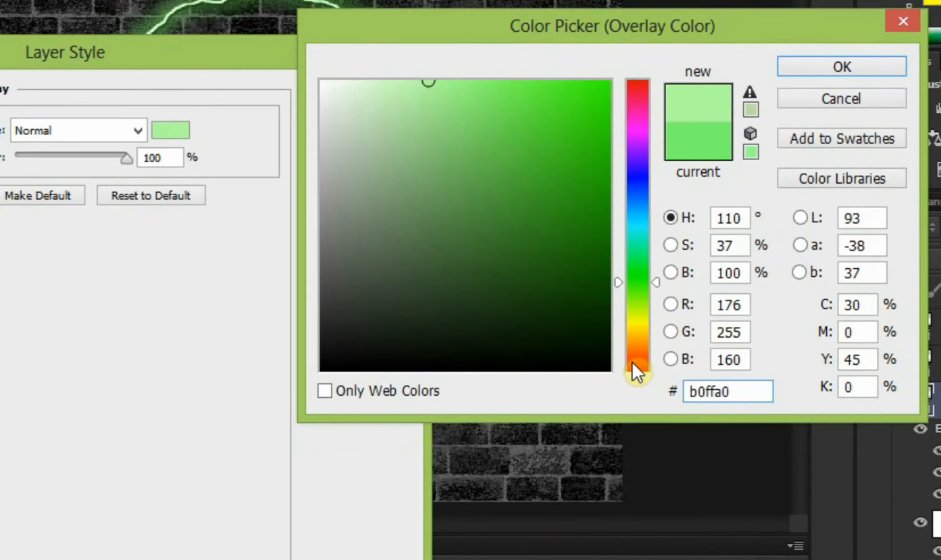
{"action": "left_click", "coordinate": [804, 66]}
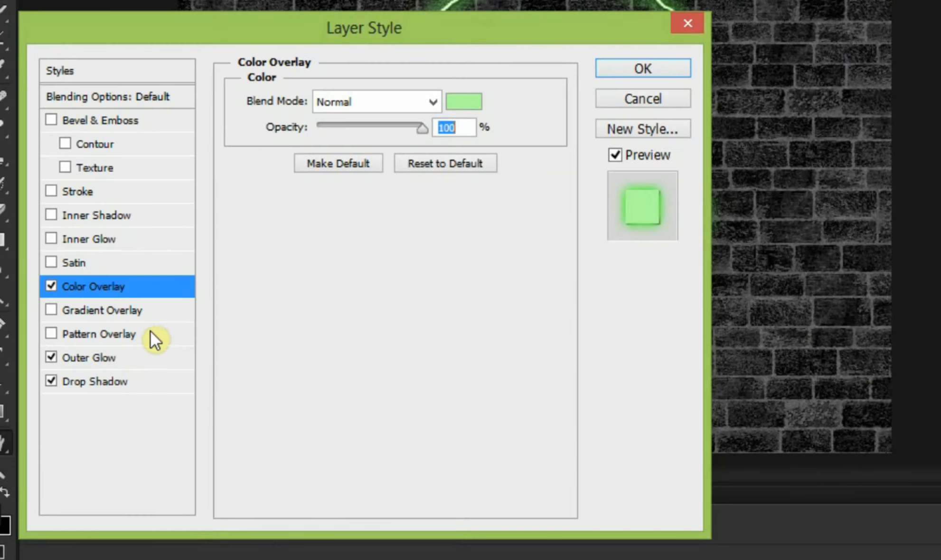
Step: Reduce the Outer Glow opacity of the neon glow 2 layer to 71%
{"action": "left_click", "coordinate": [135, 357]}
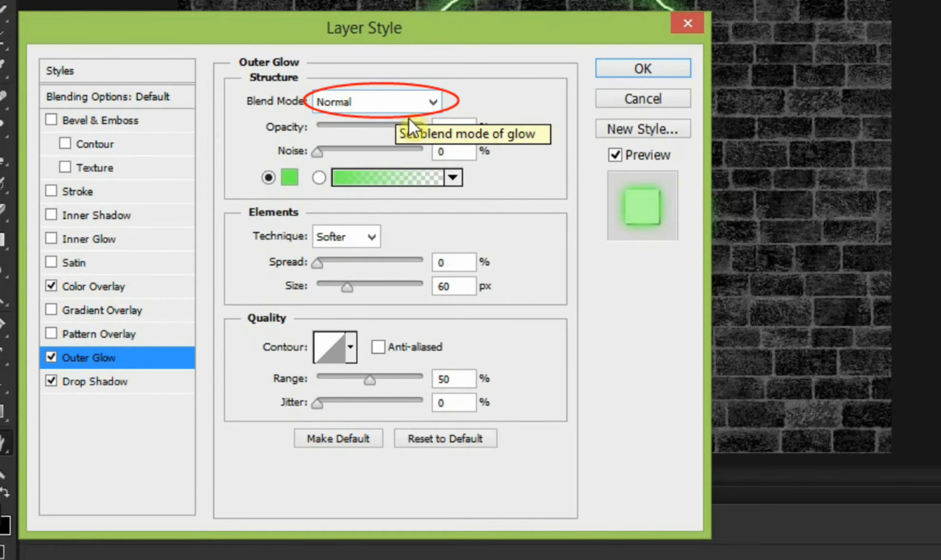
{"action": "left_click", "coordinate": [437, 132]}
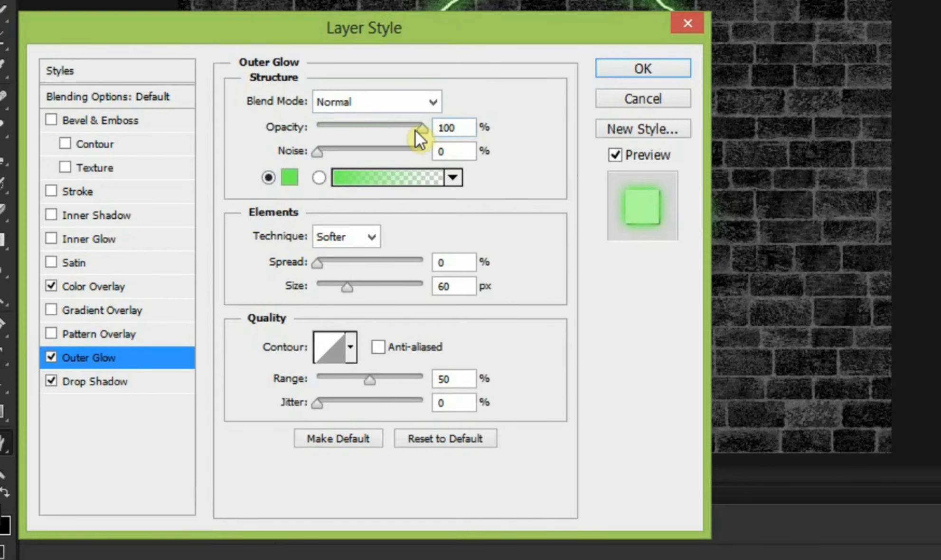
{"action": "left_click_drag", "start_coordinate": [416, 130], "coordinate": [391, 125]}
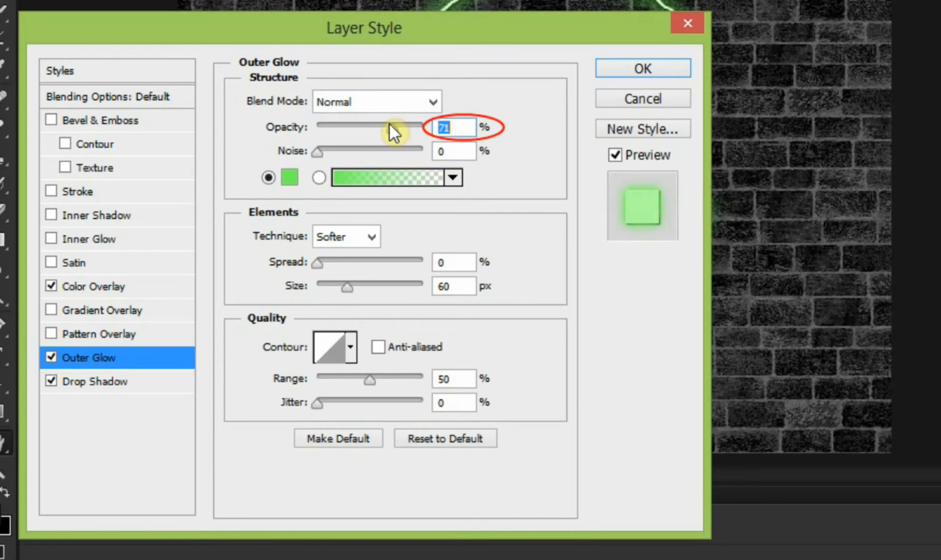
{"action": "left_click", "coordinate": [464, 129]}
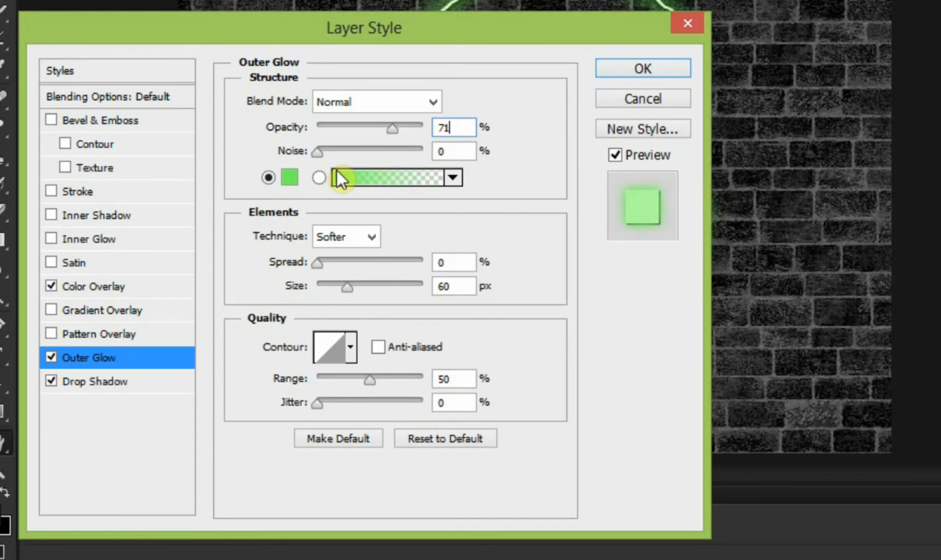
Step: Set the Outer Glow's colour to bdfcb5 and its size to 10 px for the neon glow 2 layer
{"action": "left_click", "coordinate": [298, 178]}
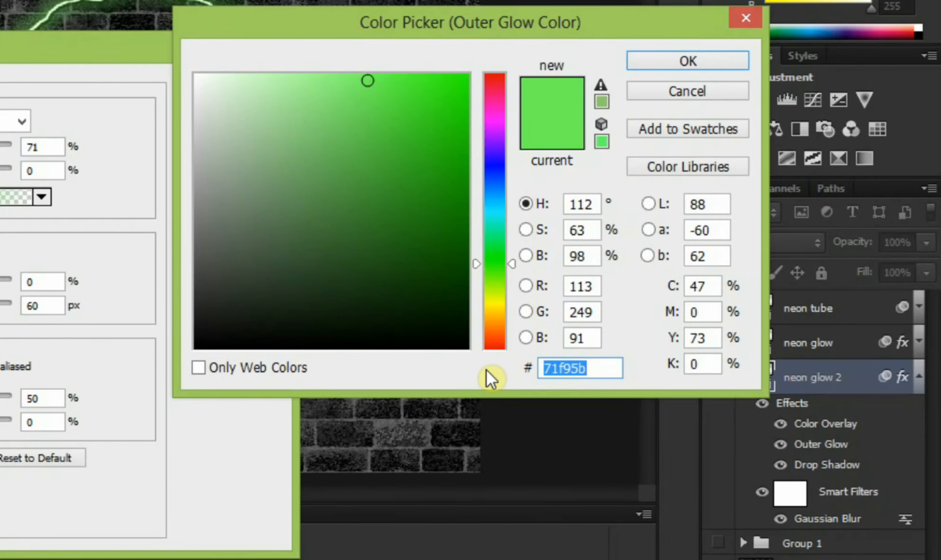
{"action": "type", "text": "b"}
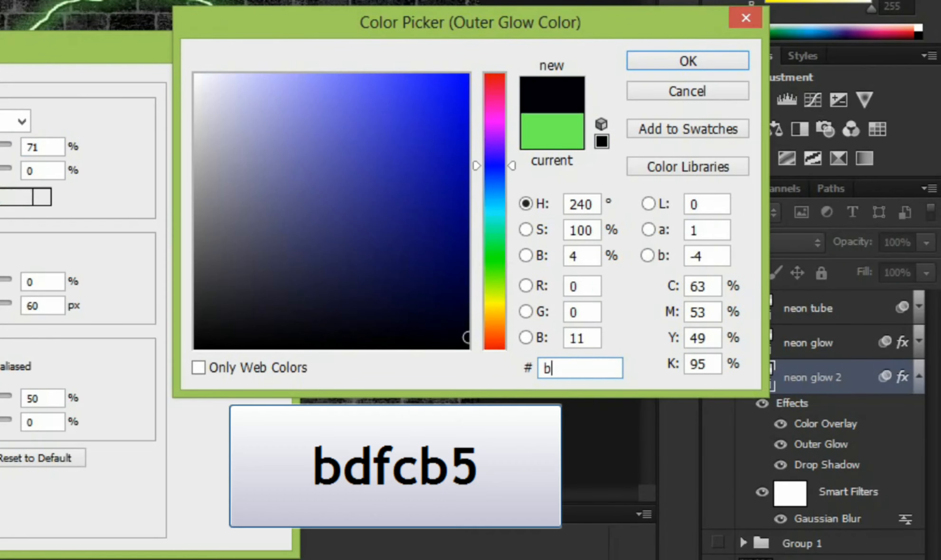
{"action": "type", "text": "d"}
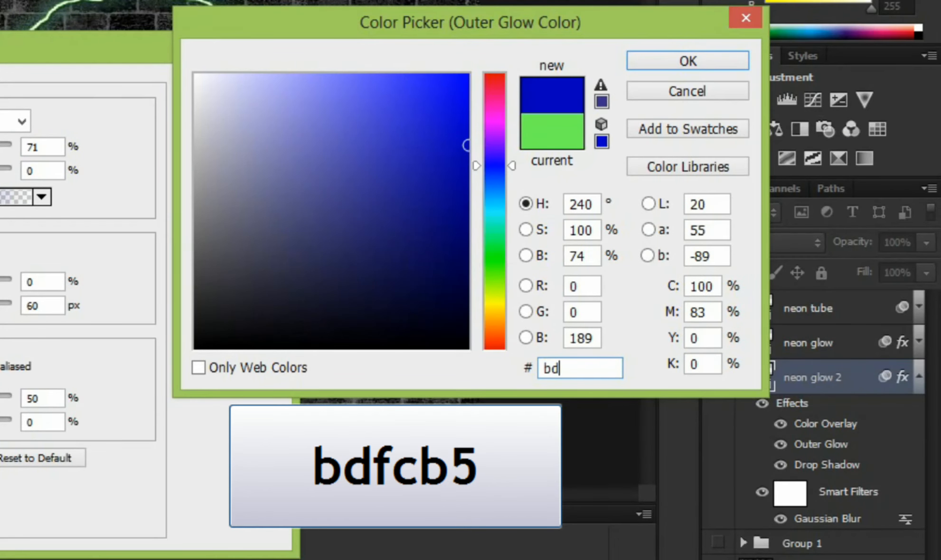
{"action": "type", "text": "fc"}
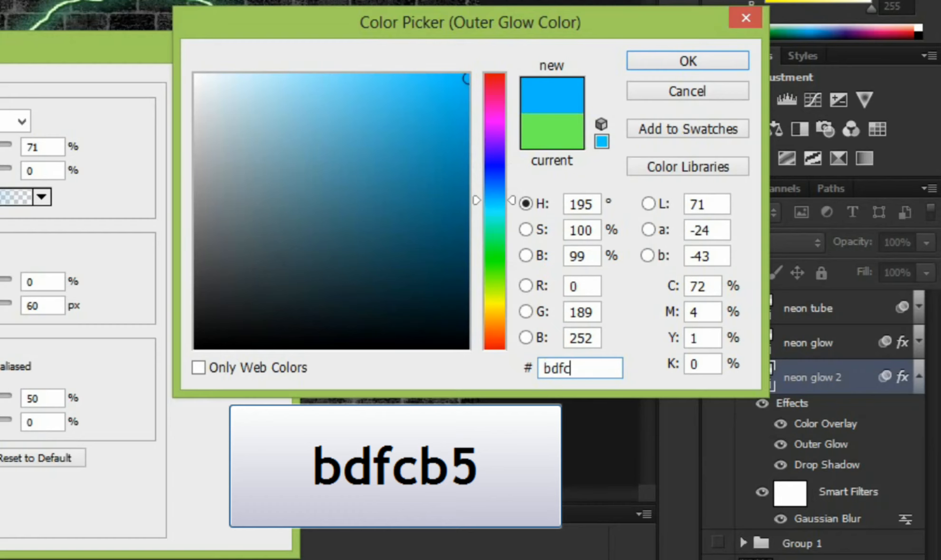
{"action": "type", "text": "b5"}
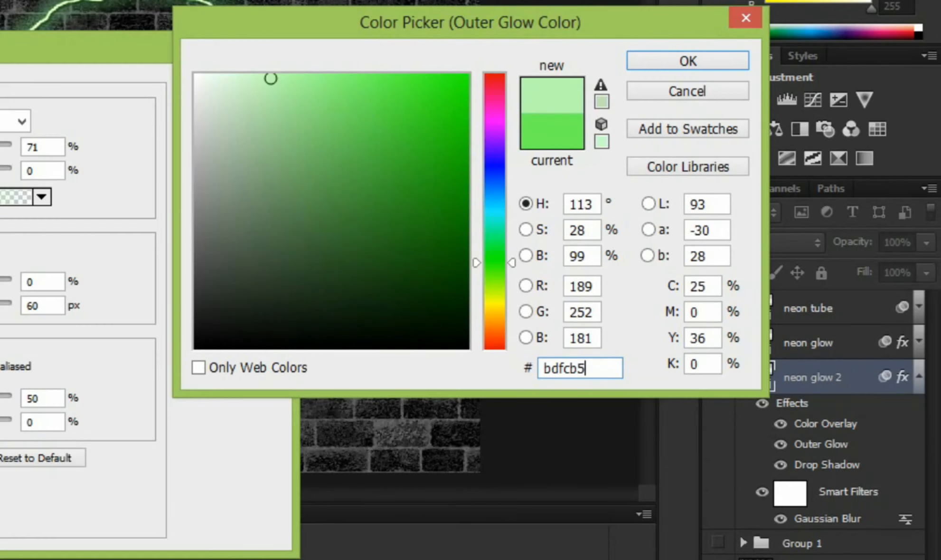
{"action": "left_click", "coordinate": [693, 57]}
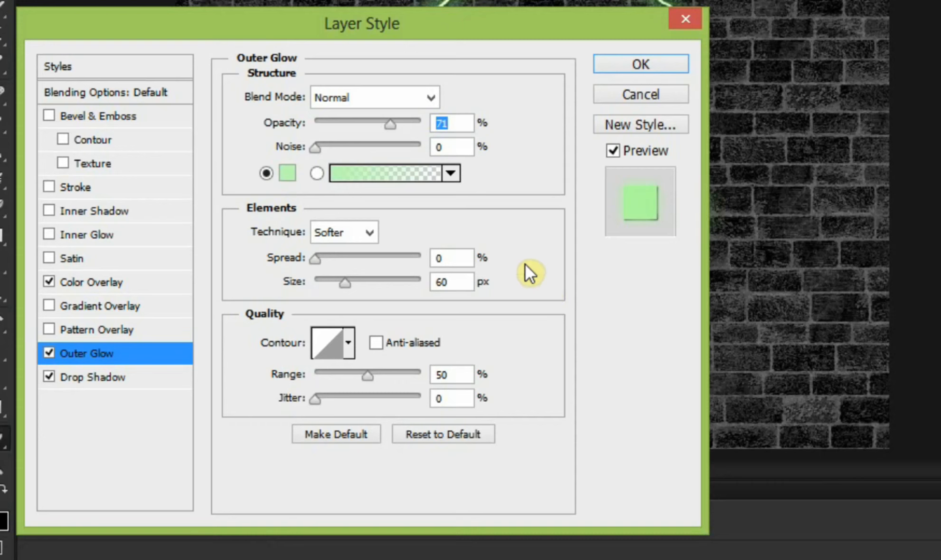
{"action": "double_click", "coordinate": [449, 280]}
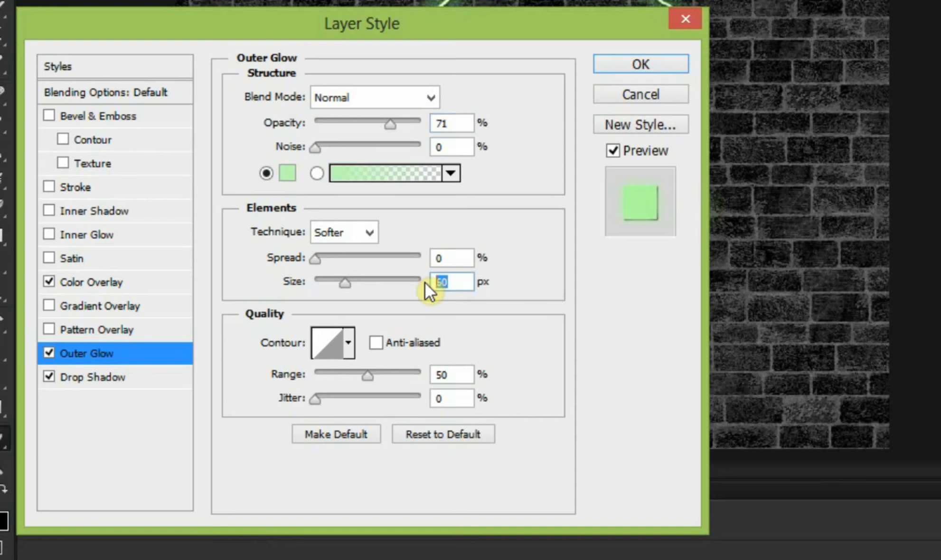
{"action": "type", "text": "10"}
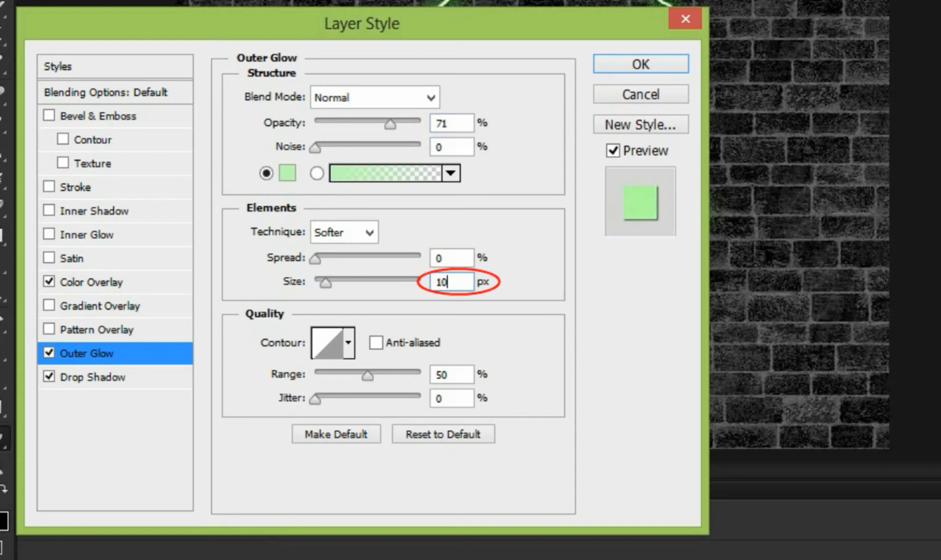
Step: Set the Drop Shadow's blend mode to Color Burn for the neon glow 2 layer and apply the layer style
{"action": "left_click", "coordinate": [123, 375]}
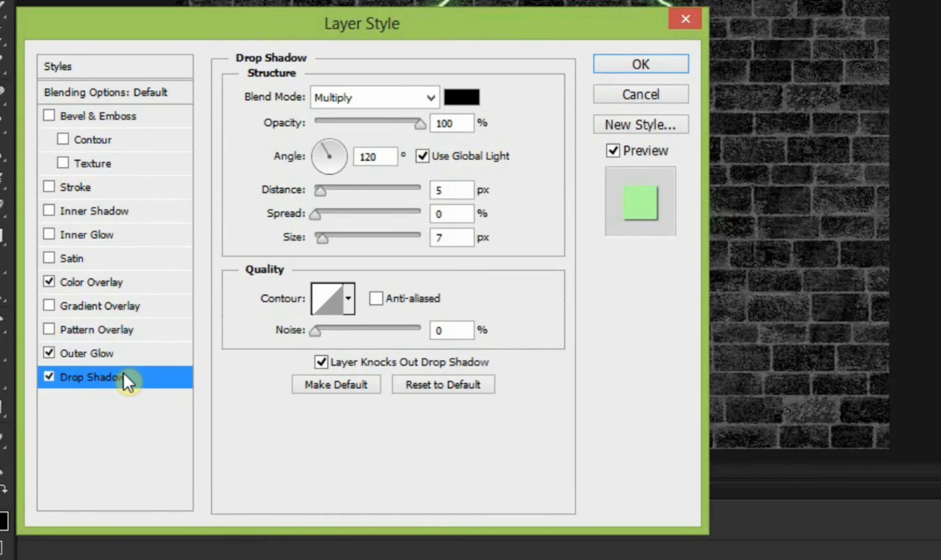
{"action": "left_click", "coordinate": [422, 100]}
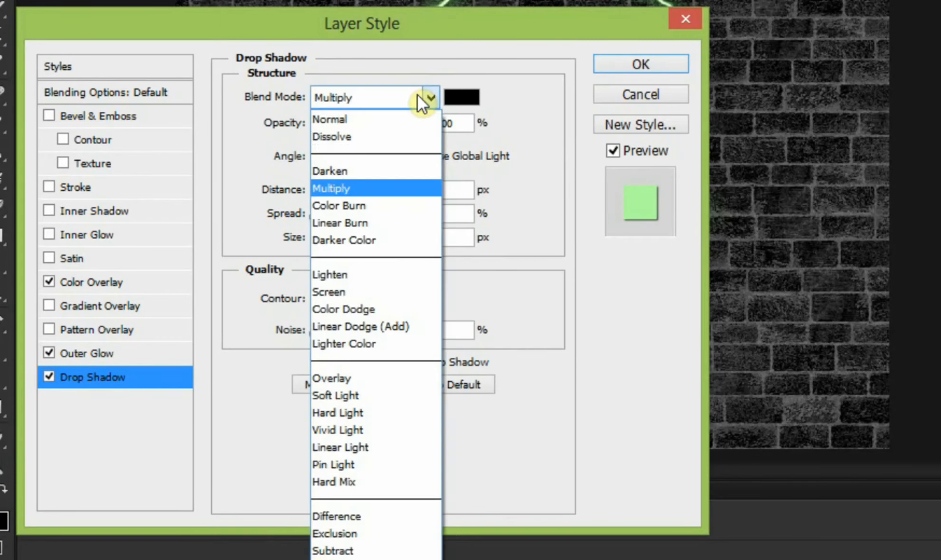
{"action": "left_click", "coordinate": [383, 205]}
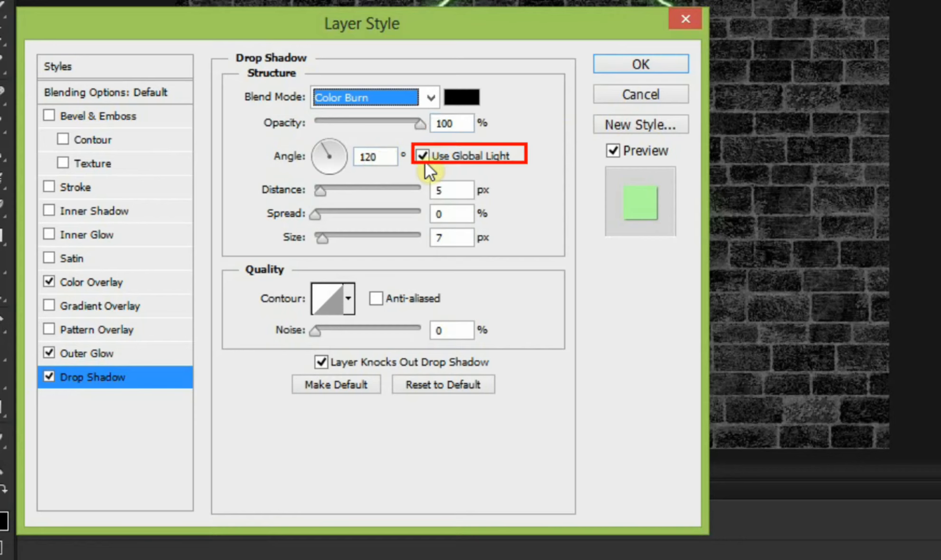
{"action": "left_click", "coordinate": [449, 191]}
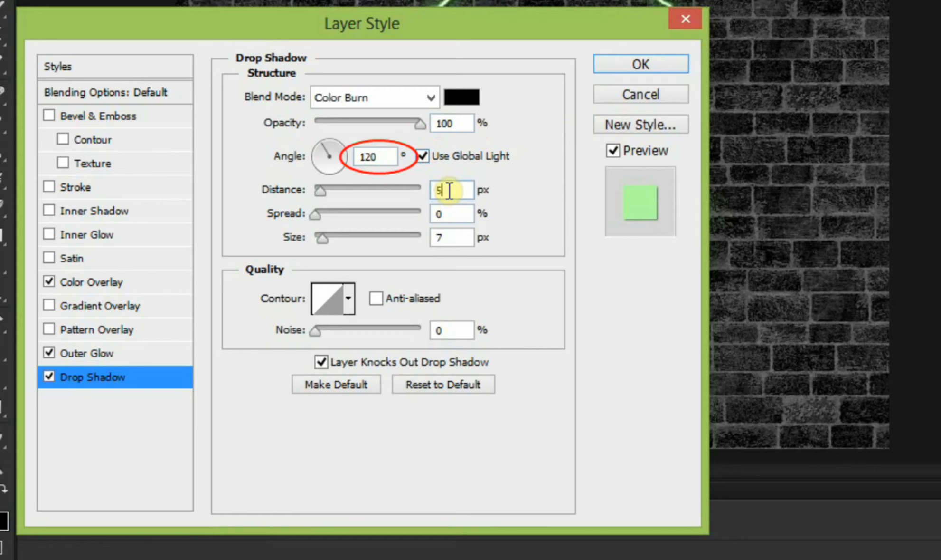
{"action": "left_click", "coordinate": [452, 241]}
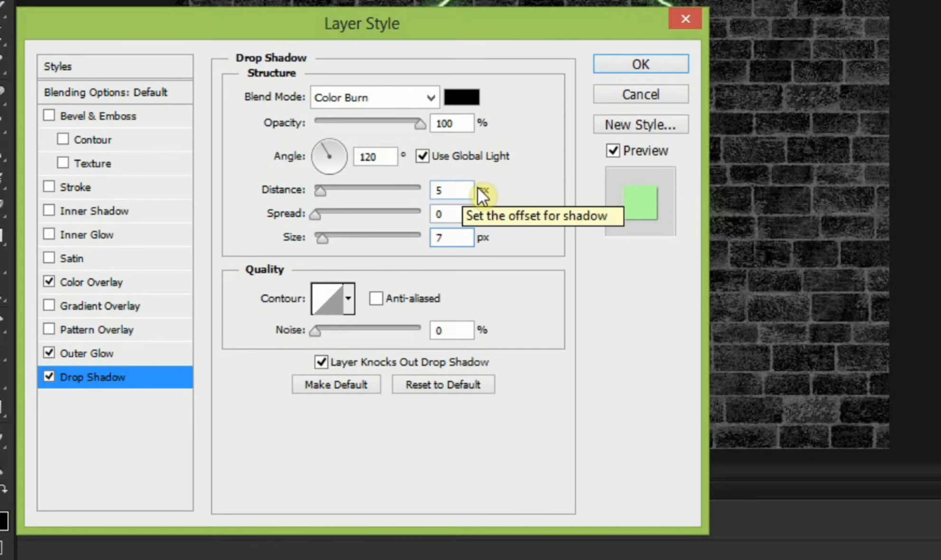
{"action": "left_click", "coordinate": [613, 67]}
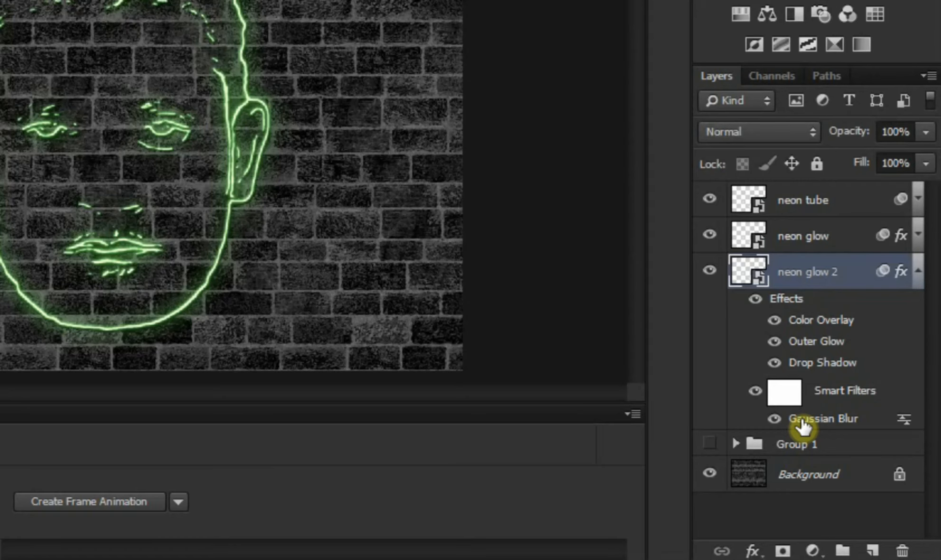
Step: Set the Gaussian Blur smart filter's radius to 4.5 pixels on the neon glow 2 layer
{"action": "double_click", "coordinate": [803, 420]}
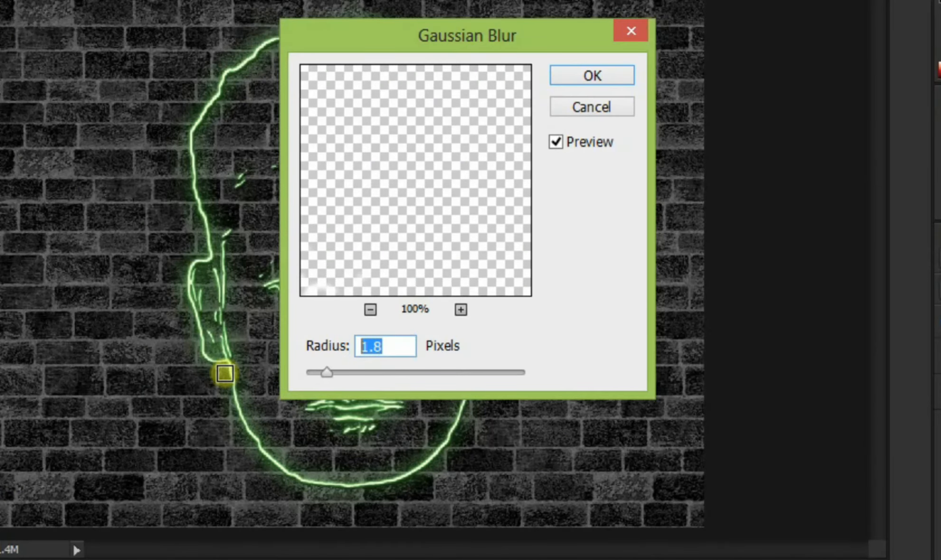
{"action": "type", "text": "4"}
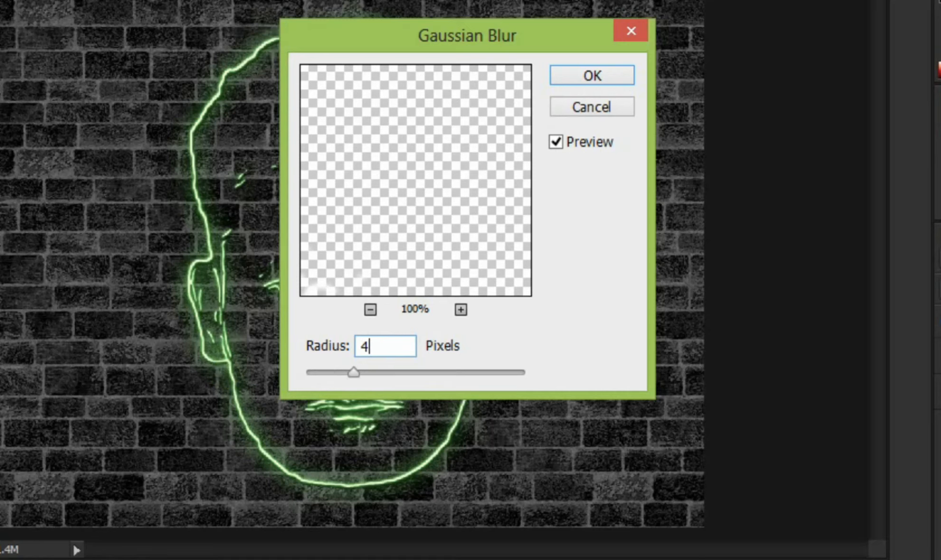
{"action": "type", "text": ".5"}
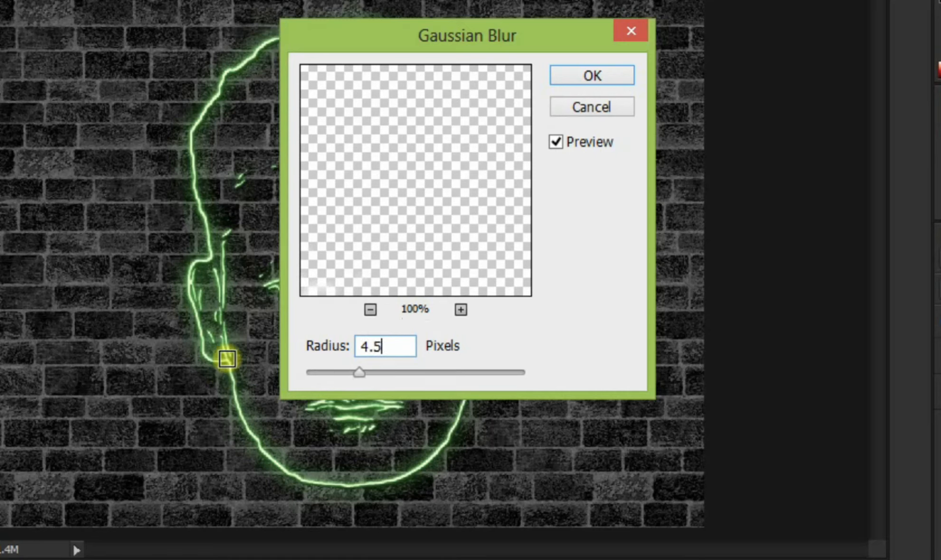
{"action": "left_click", "coordinate": [581, 76]}
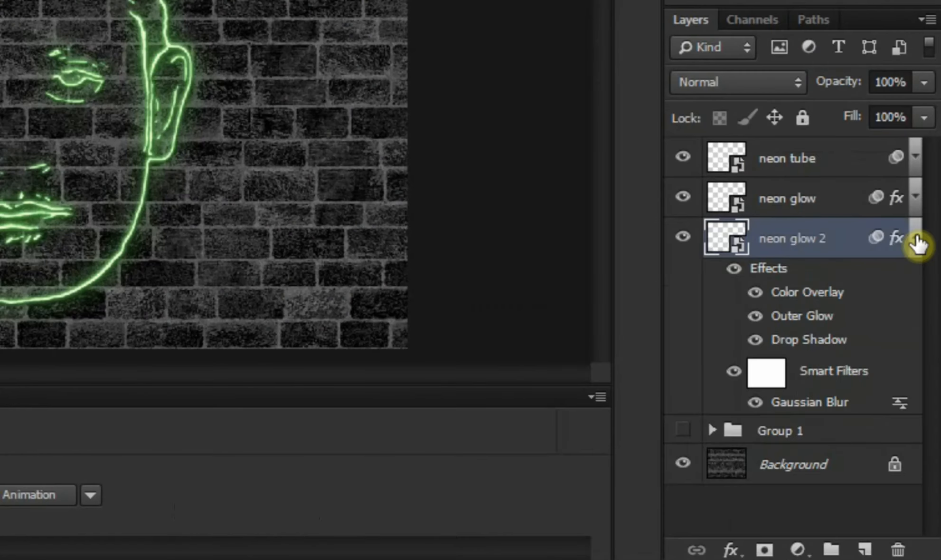
Step: Collapse the neon glow 2 layer's effects list and add a new empty layer directly beneath that layer
{"action": "left_click", "coordinate": [916, 236]}
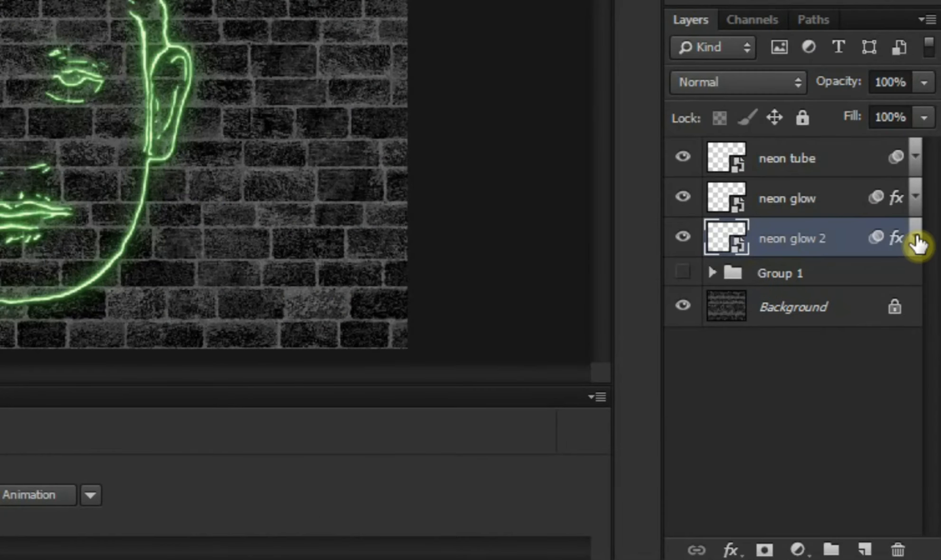
{"action": "left_click", "coordinate": [862, 548]}
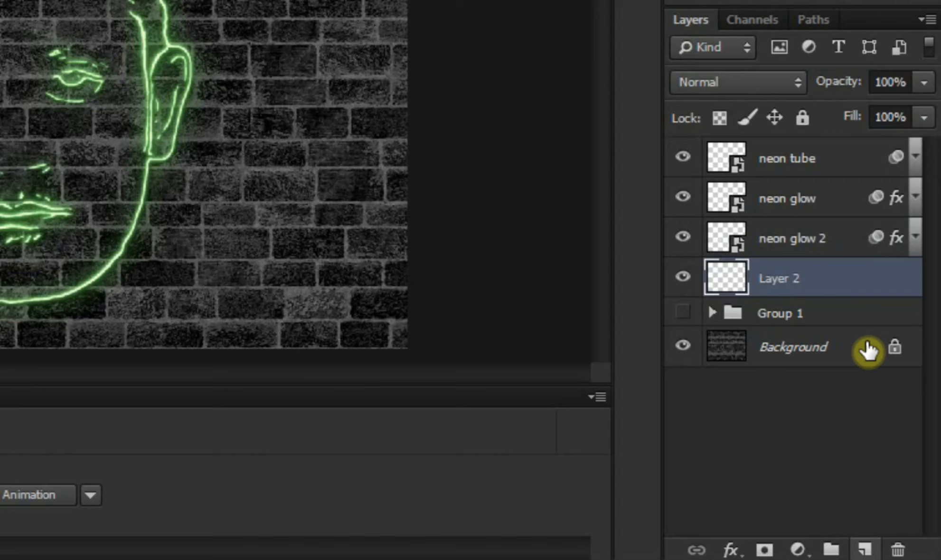
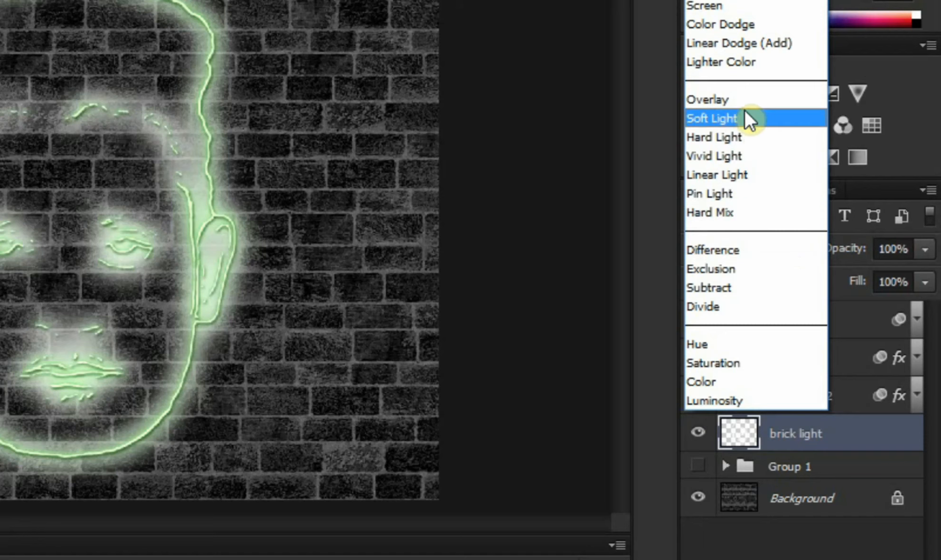
Step: Set the brick light layer's blend mode to Overlay and its opacity to 62%
{"action": "left_click", "coordinate": [740, 105]}
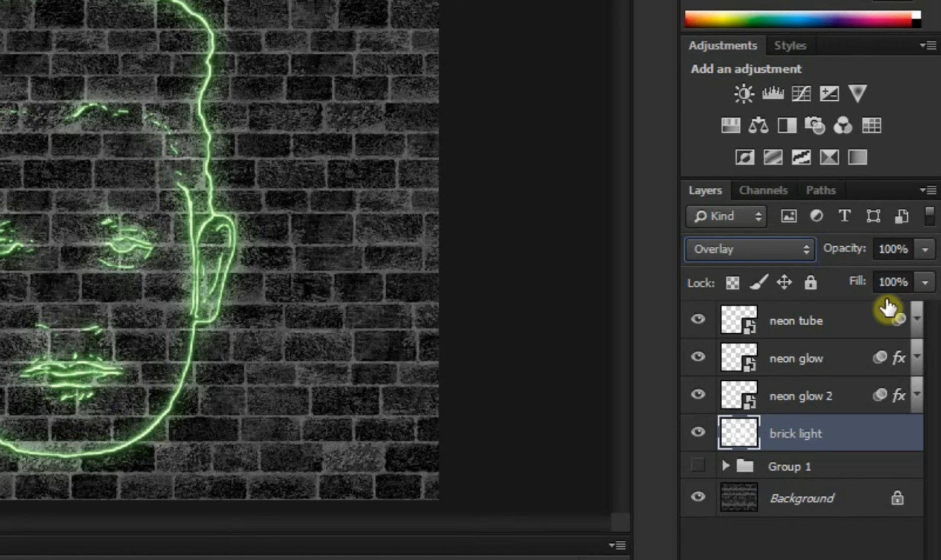
{"action": "left_click", "coordinate": [925, 247]}
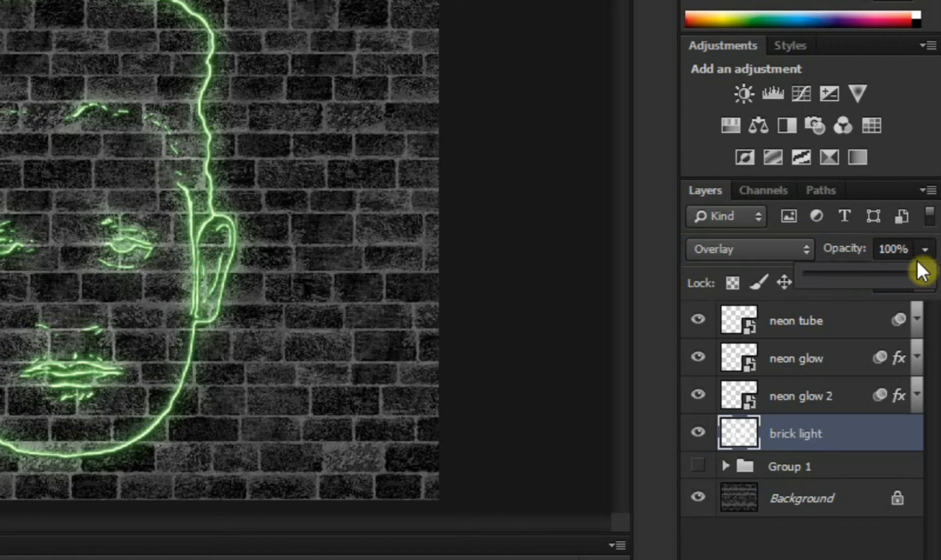
{"action": "left_click", "coordinate": [875, 277]}
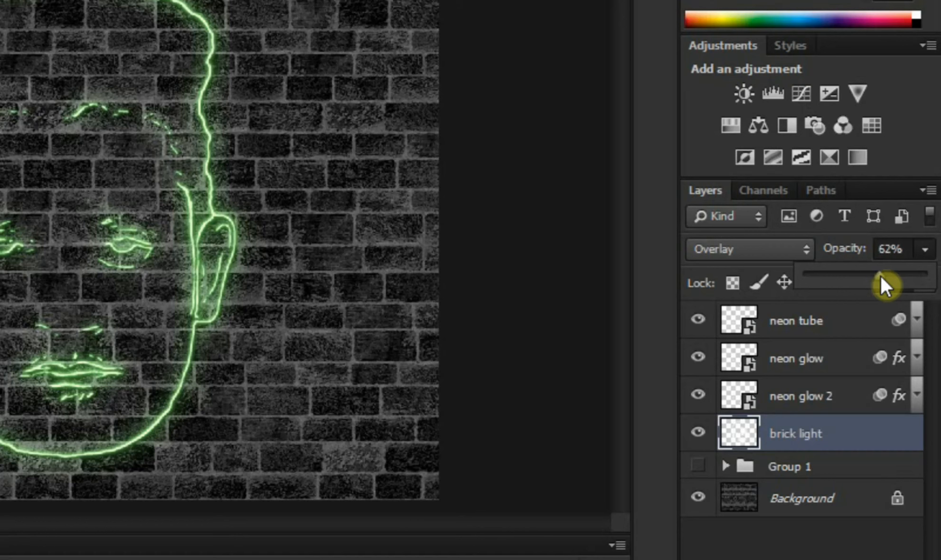
{"action": "left_click", "coordinate": [665, 254]}
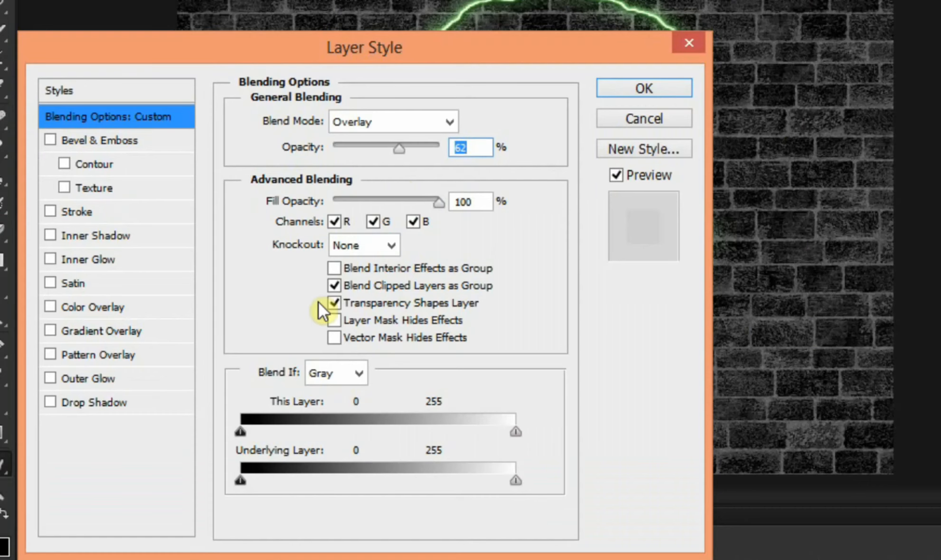
Step: Apply a Color Overlay effect in colour 1eff00 at 69% opacity to the brick light layer
{"action": "left_click", "coordinate": [90, 312]}
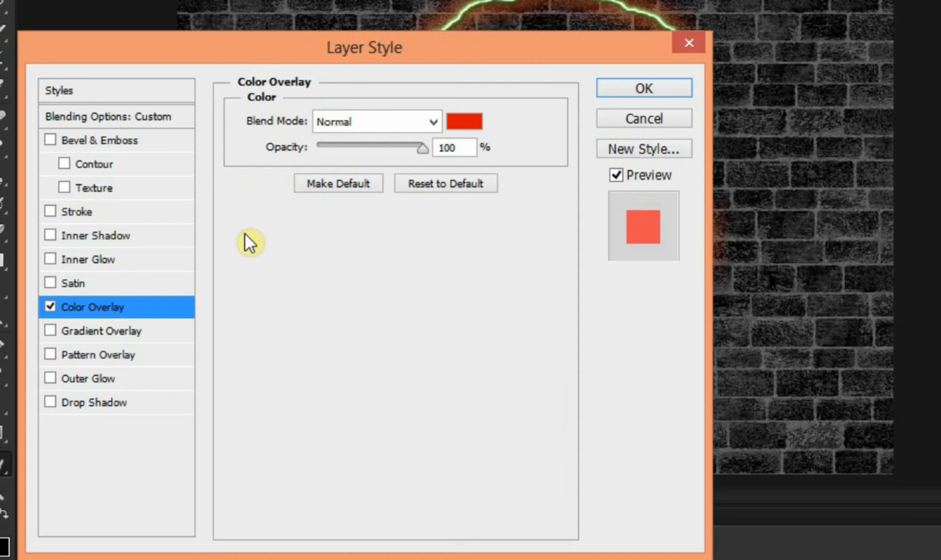
{"action": "left_click", "coordinate": [459, 124]}
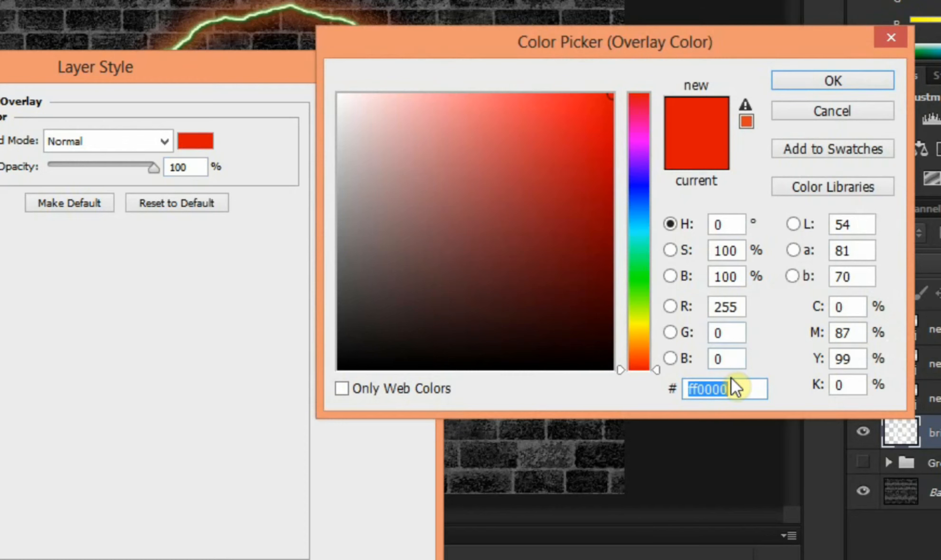
{"action": "key", "text": "BackSpace"}
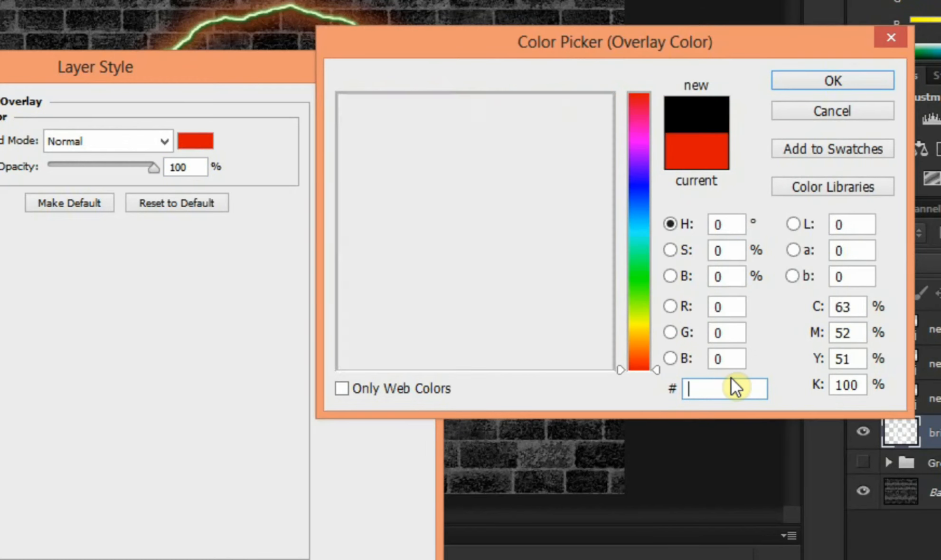
{"action": "type", "text": "1"}
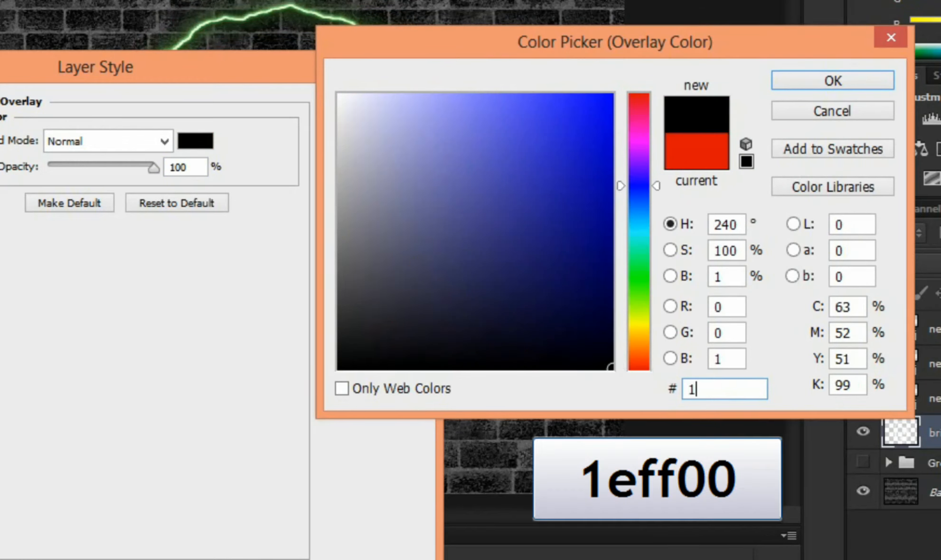
{"action": "type", "text": "eff00"}
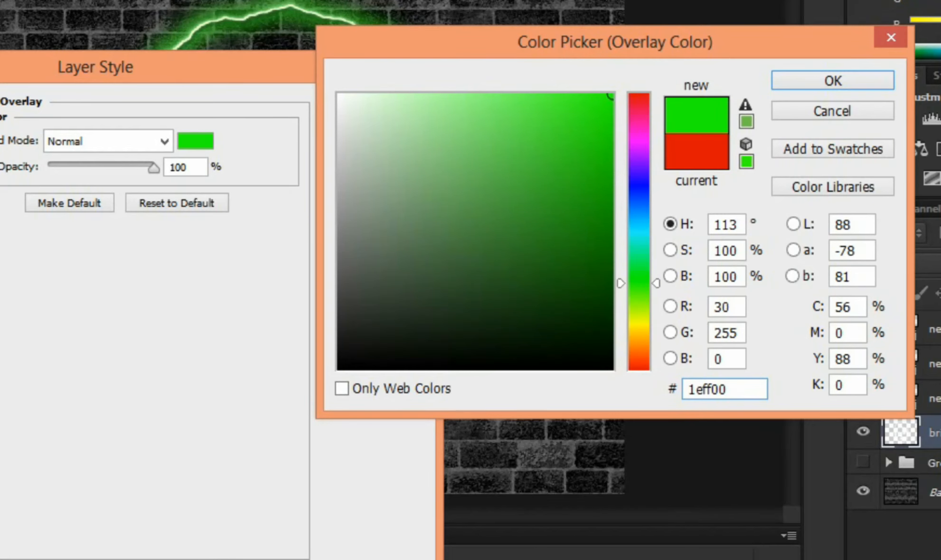
{"action": "left_click", "coordinate": [792, 79]}
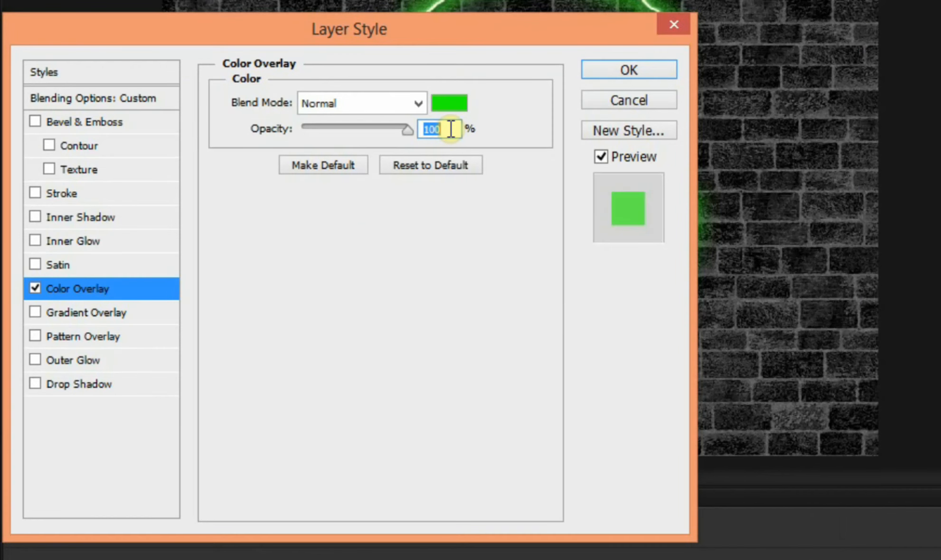
{"action": "type", "text": "69"}
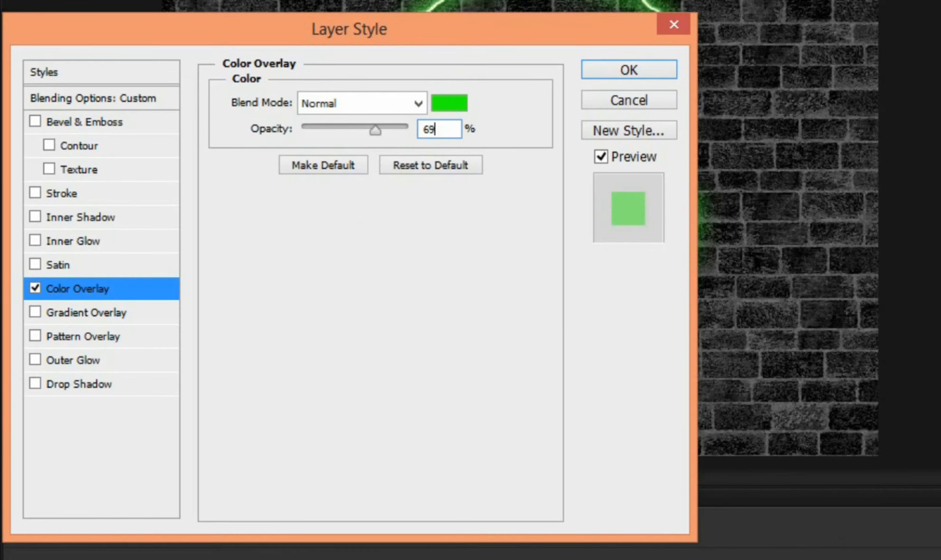
{"action": "left_click", "coordinate": [627, 70]}
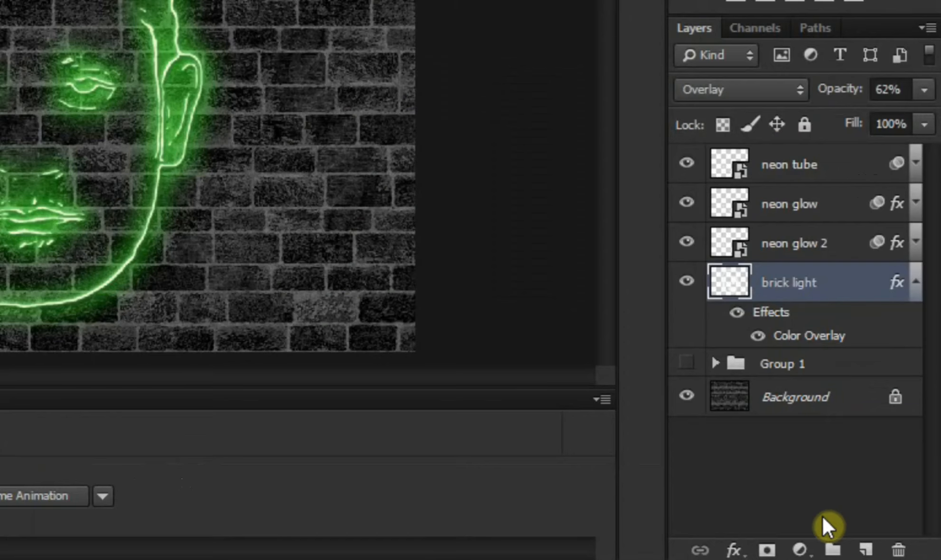
Step: Add a new empty layer directly beneath the brick light layer and name it "brick light outer"
{"action": "left_click", "coordinate": [864, 550], "text": "ctrl"}
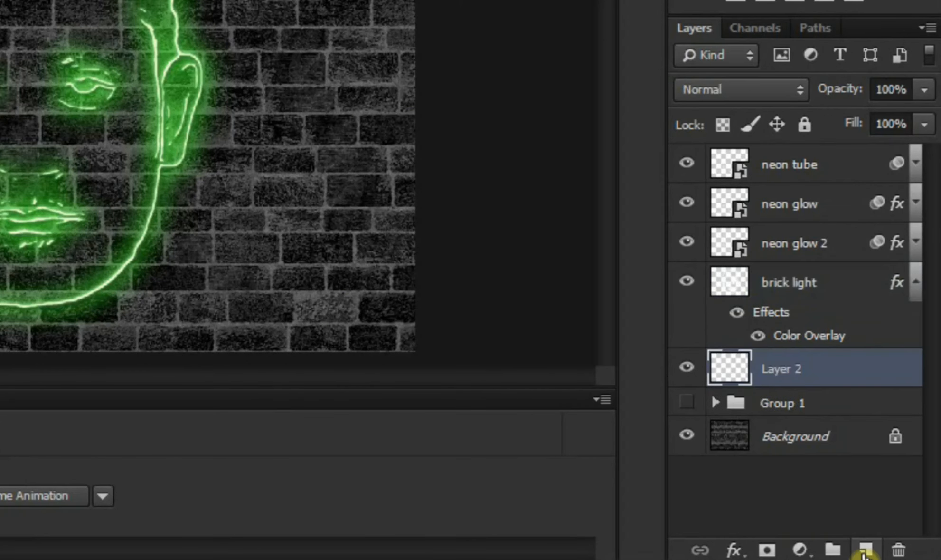
{"action": "double_click", "coordinate": [798, 373]}
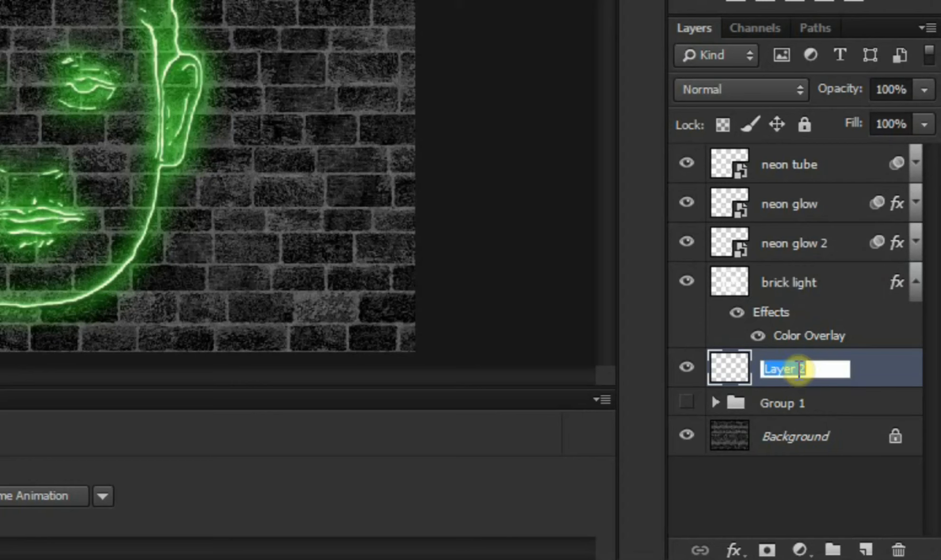
{"action": "type", "text": "brick"}
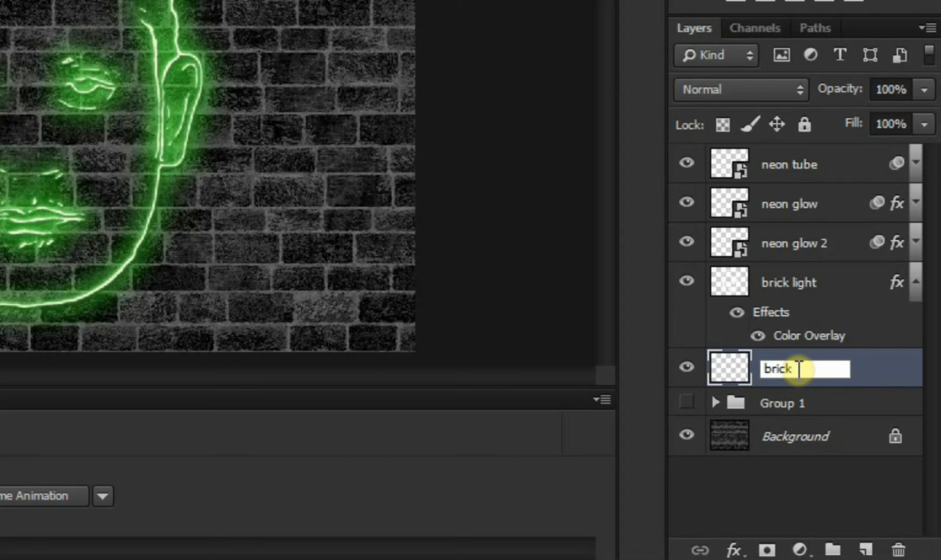
{"action": "type", "text": " light outer"}
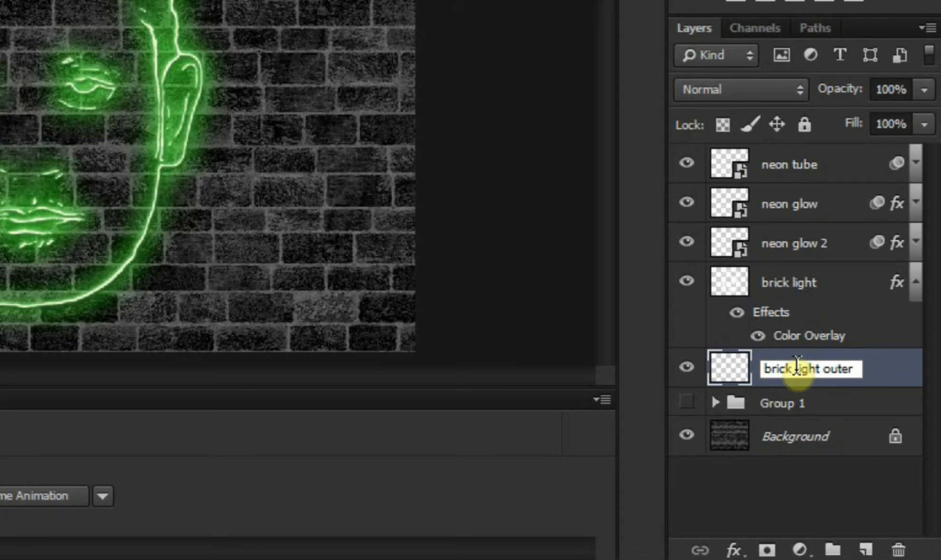
{"action": "key", "text": "Return"}
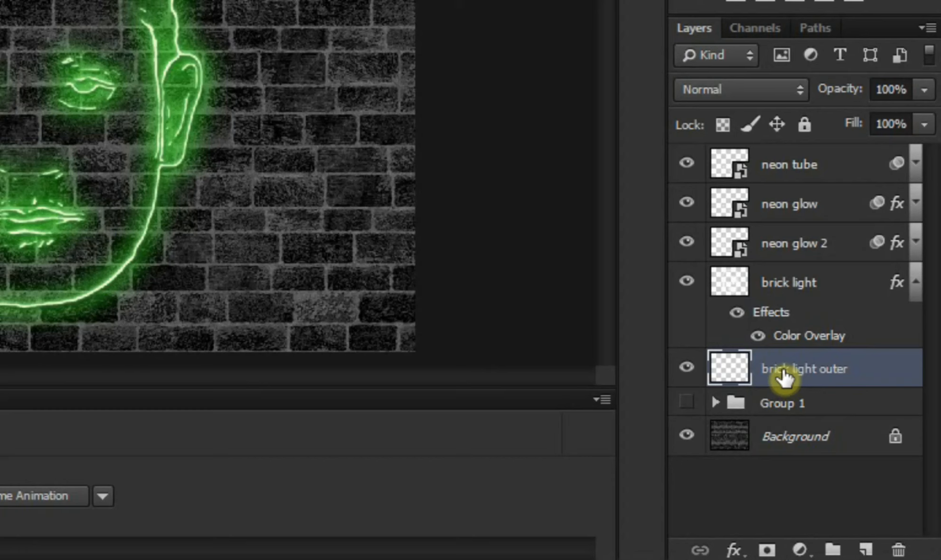
Step: Load the neon tube layer's outline as a selection and expand it by 100 pixels
{"action": "left_click", "coordinate": [736, 167], "text": "ctrl"}
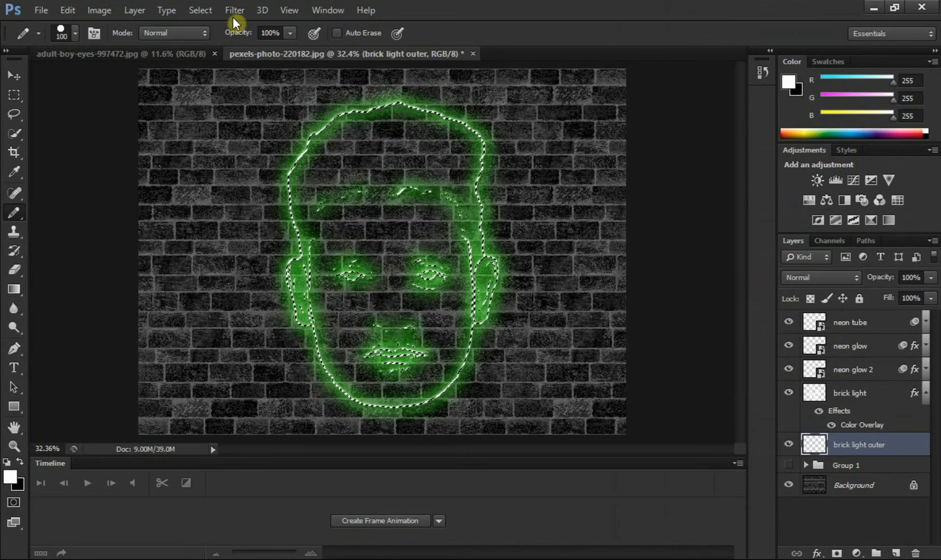
{"action": "left_click", "coordinate": [207, 14]}
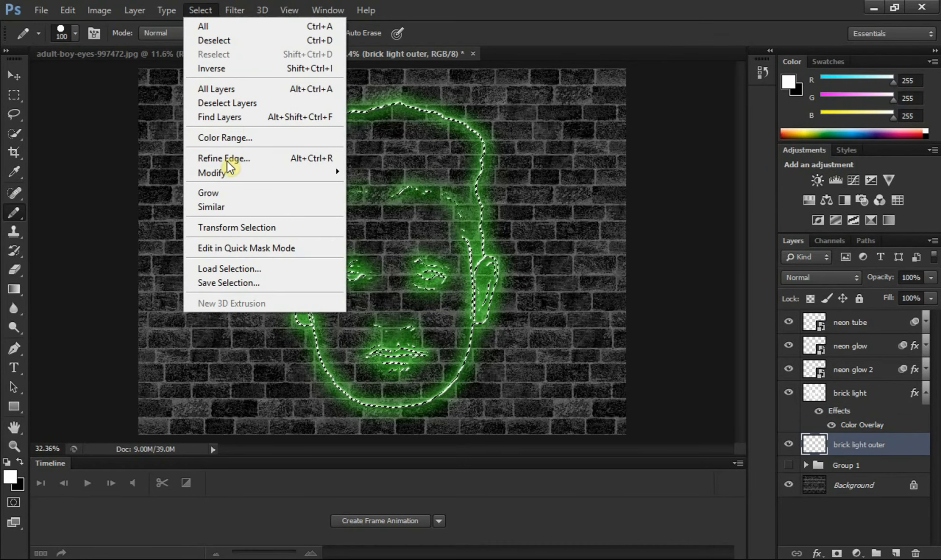
{"action": "mouse_move", "coordinate": [228, 172]}
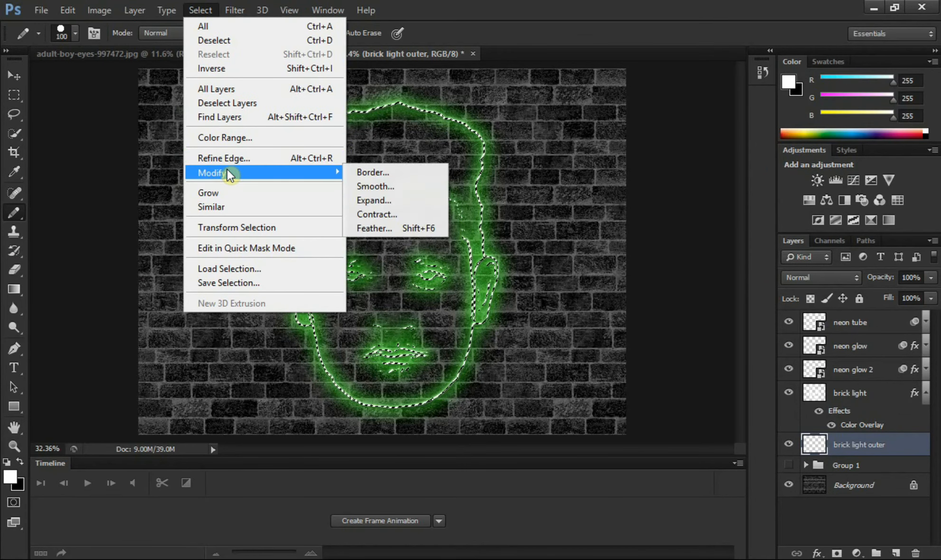
{"action": "left_click", "coordinate": [361, 199]}
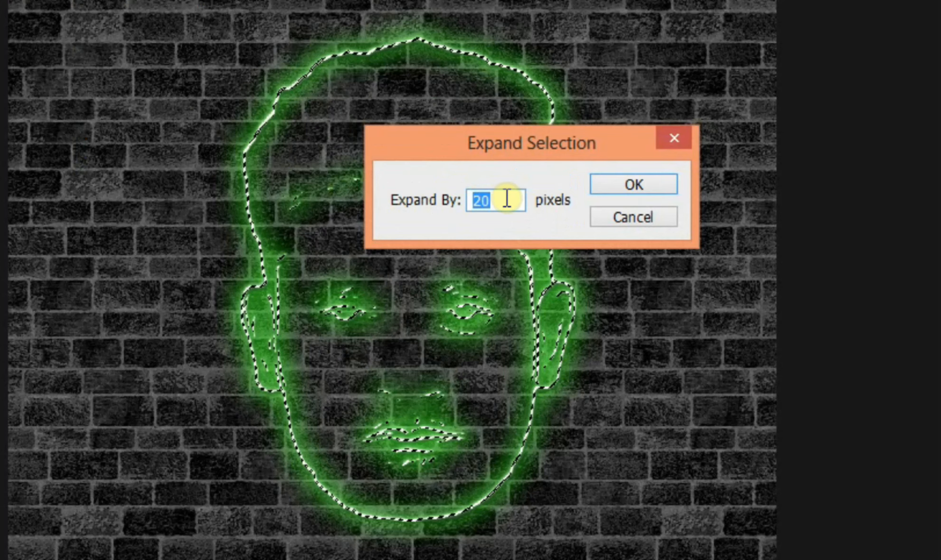
{"action": "left_click", "coordinate": [507, 200]}
{"action": "key", "text": "BackSpace"}
{"action": "key", "text": "BackSpace"}
{"action": "type", "text": "1"}
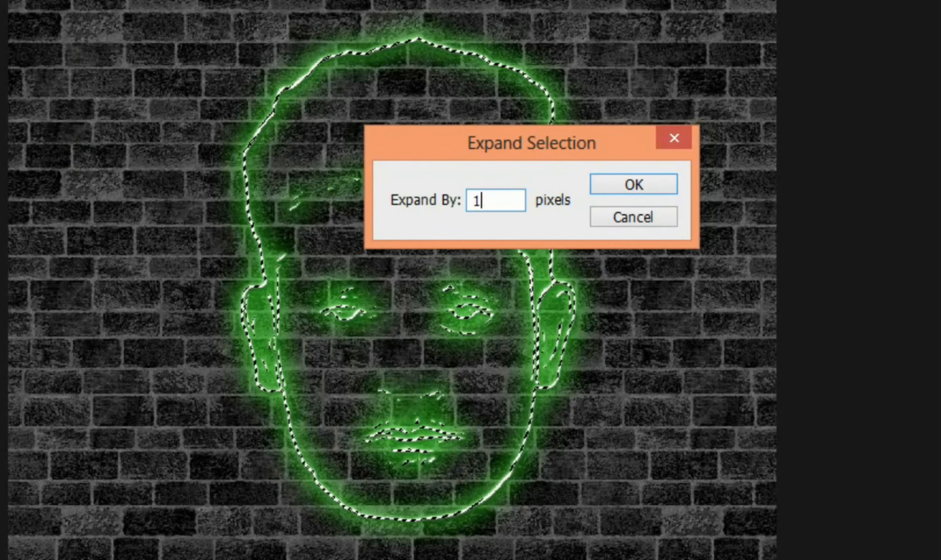
{"action": "type", "text": "00"}
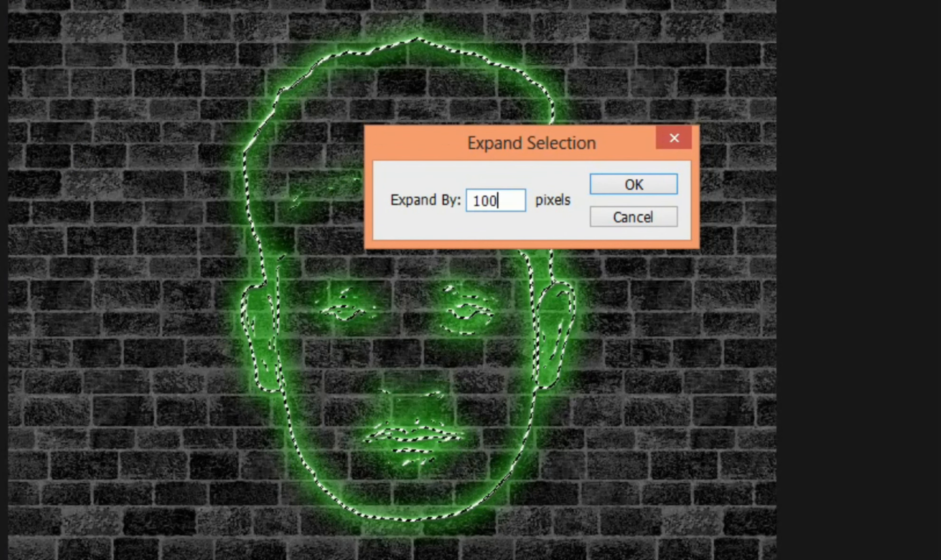
{"action": "left_click", "coordinate": [616, 189]}
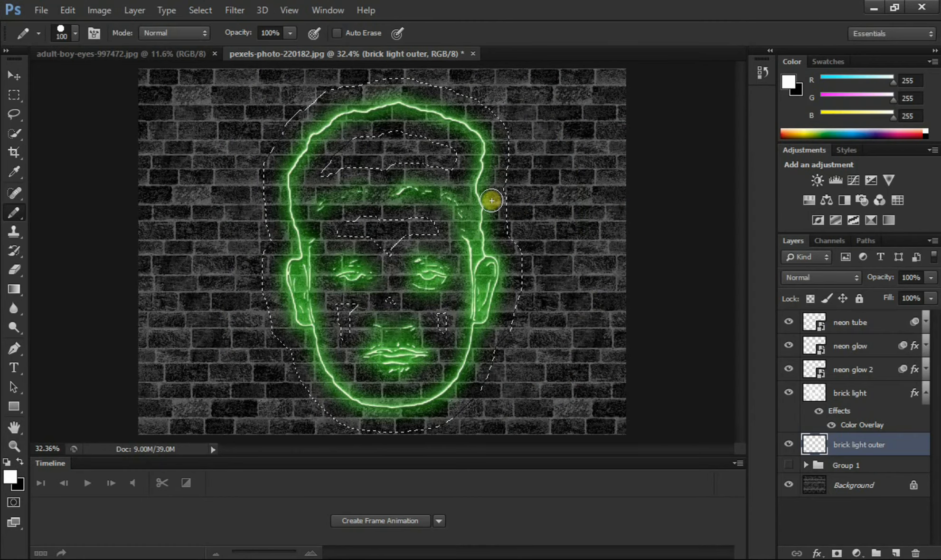
Step: Feather the expanded face selection with a radius of 100 pixels
{"action": "left_click", "coordinate": [198, 12]}
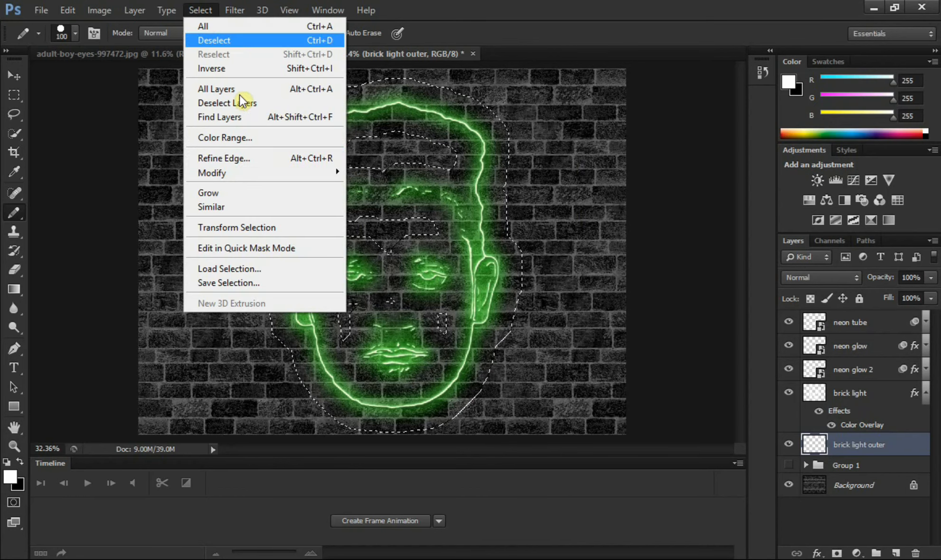
{"action": "mouse_move", "coordinate": [313, 173]}
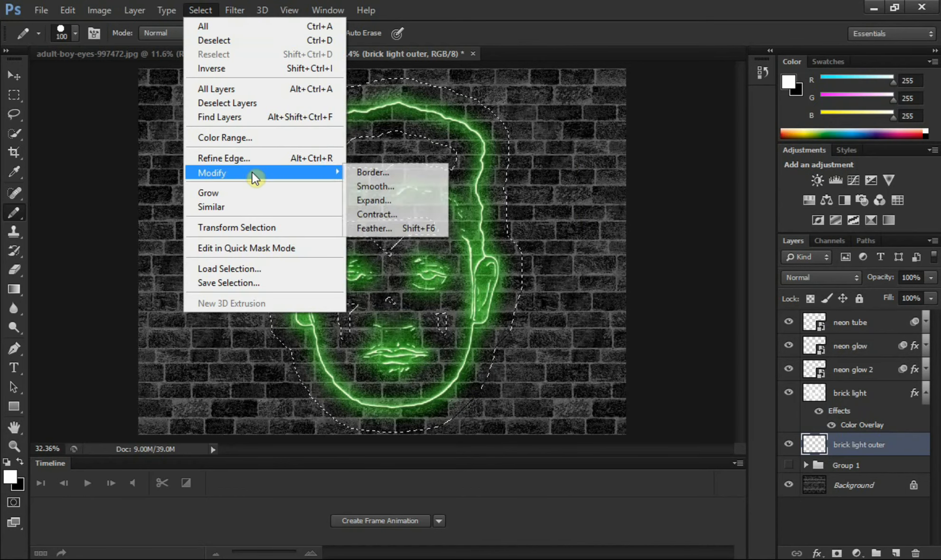
{"action": "left_click", "coordinate": [379, 229]}
{"action": "left_click", "coordinate": [440, 200]}
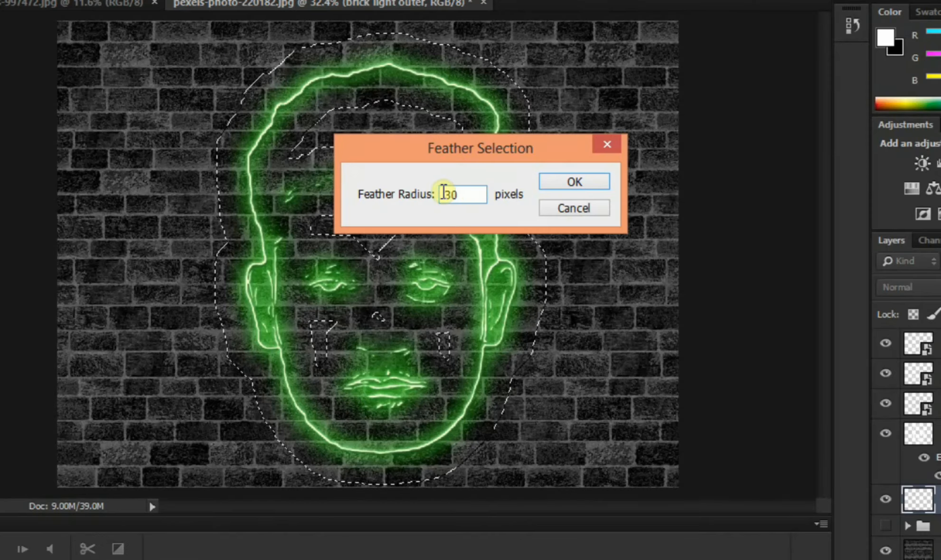
{"action": "double_click", "coordinate": [443, 194]}
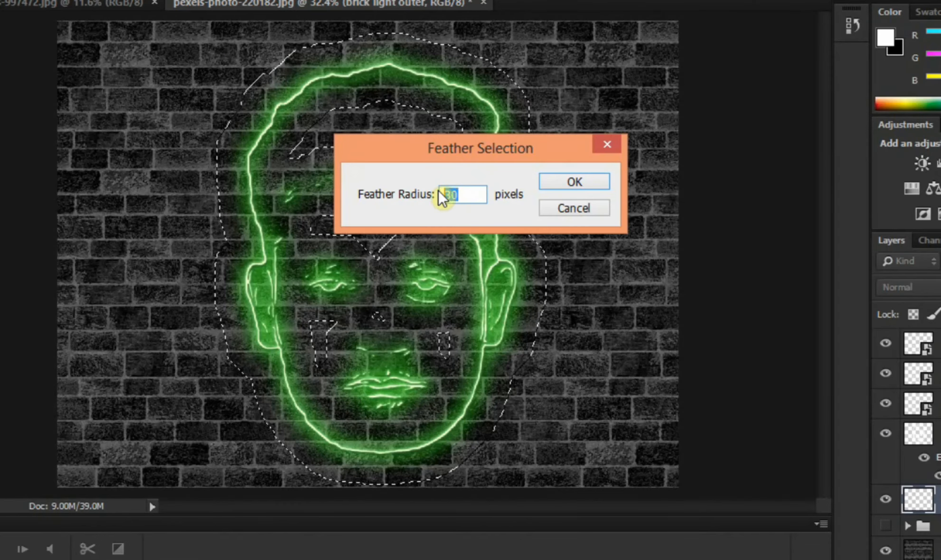
{"action": "type", "text": "100"}
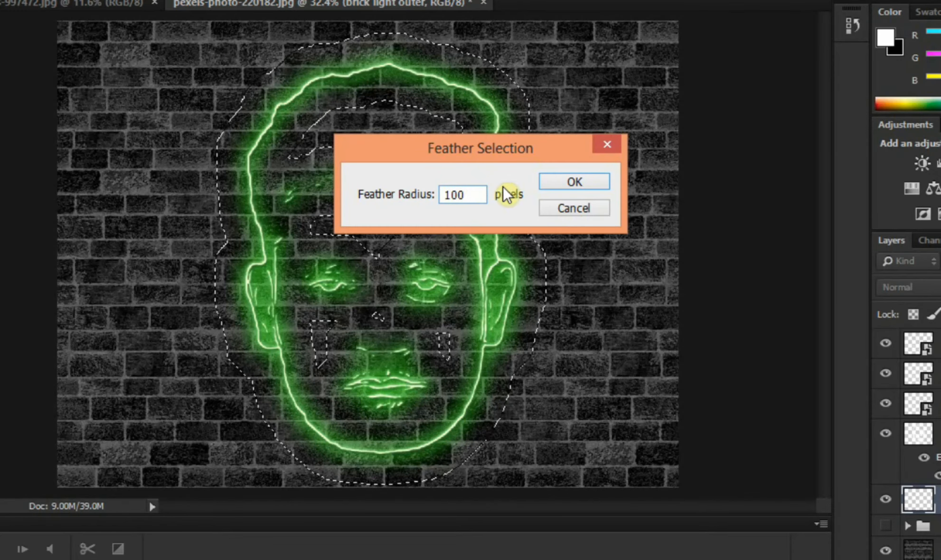
{"action": "left_click", "coordinate": [554, 179]}
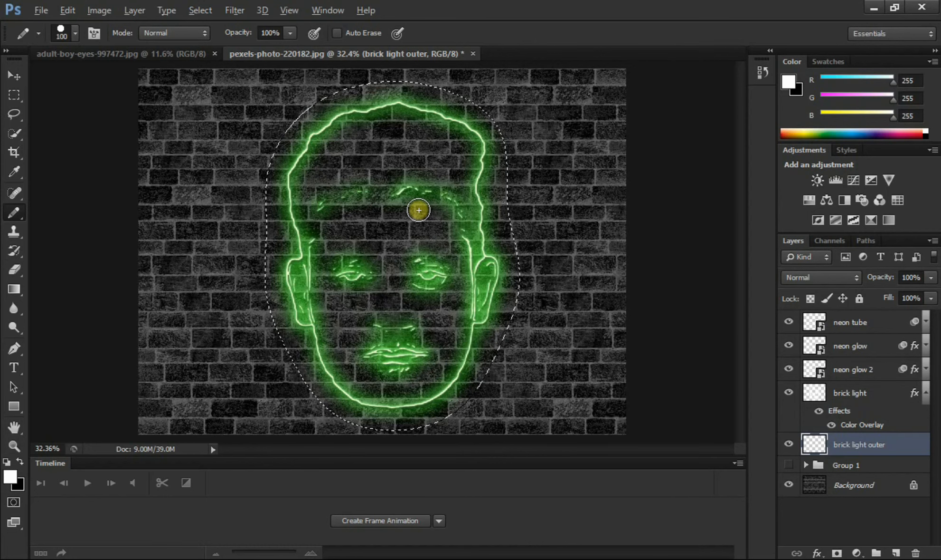
Step: Fill the feathered selection with white on the brick light outer layer, deselect, and set the layer's blend mode to Overlay
{"action": "key", "text": "alt+Delete"}
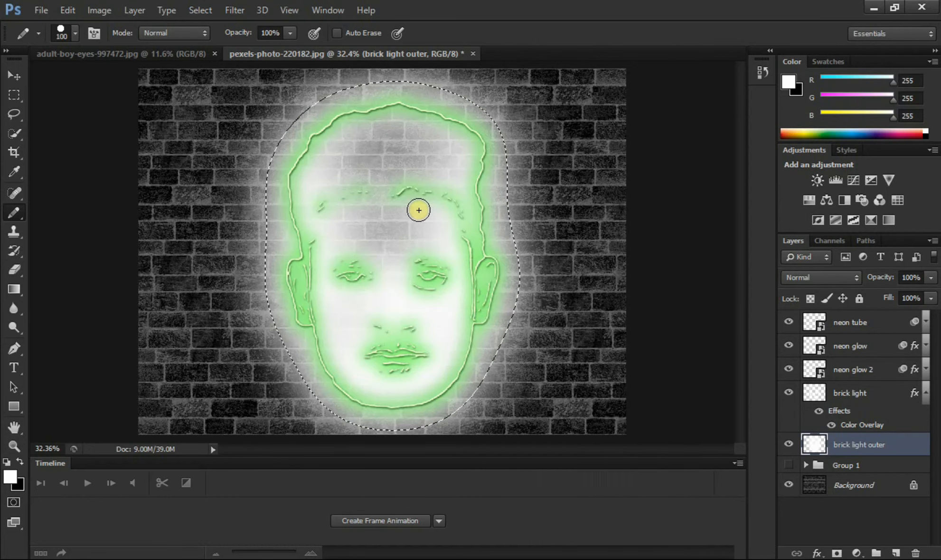
{"action": "key", "text": "ctrl+d"}
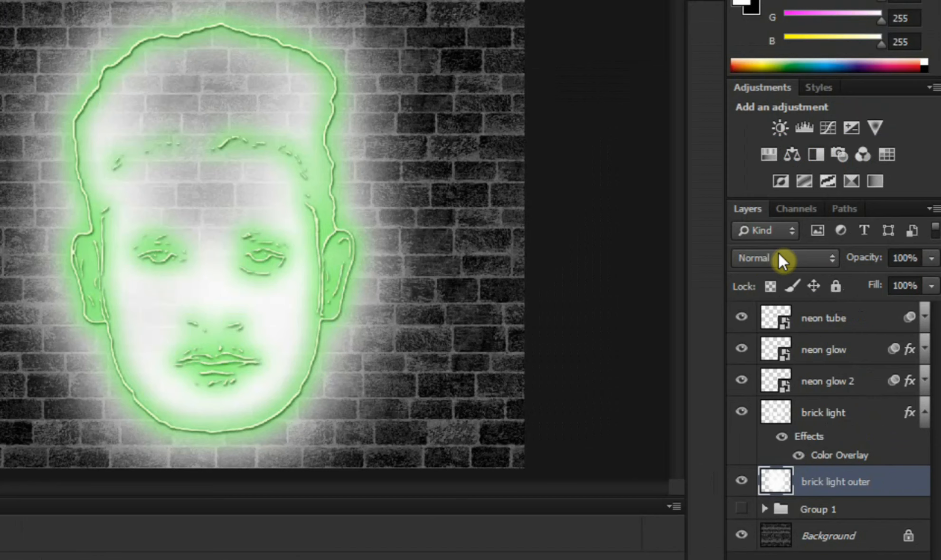
{"action": "left_click", "coordinate": [815, 273]}
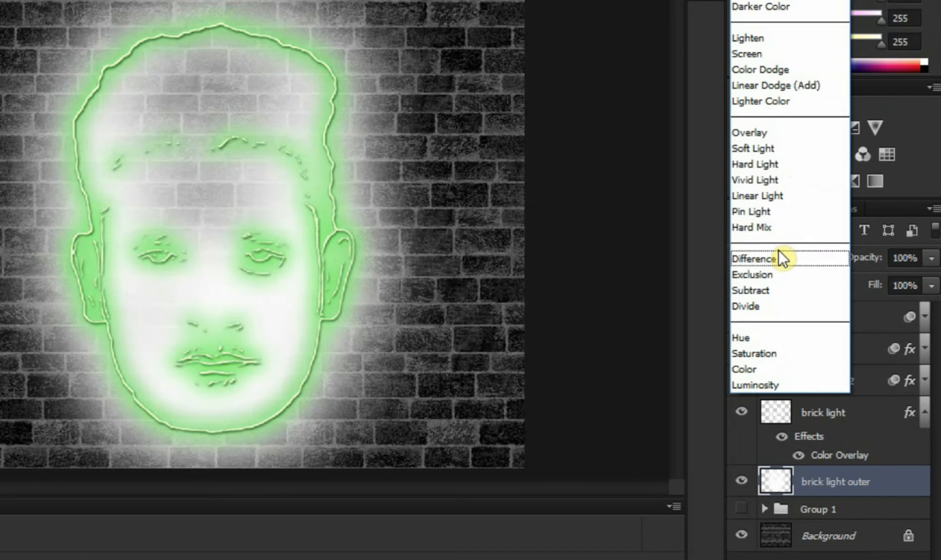
{"action": "left_click", "coordinate": [761, 133]}
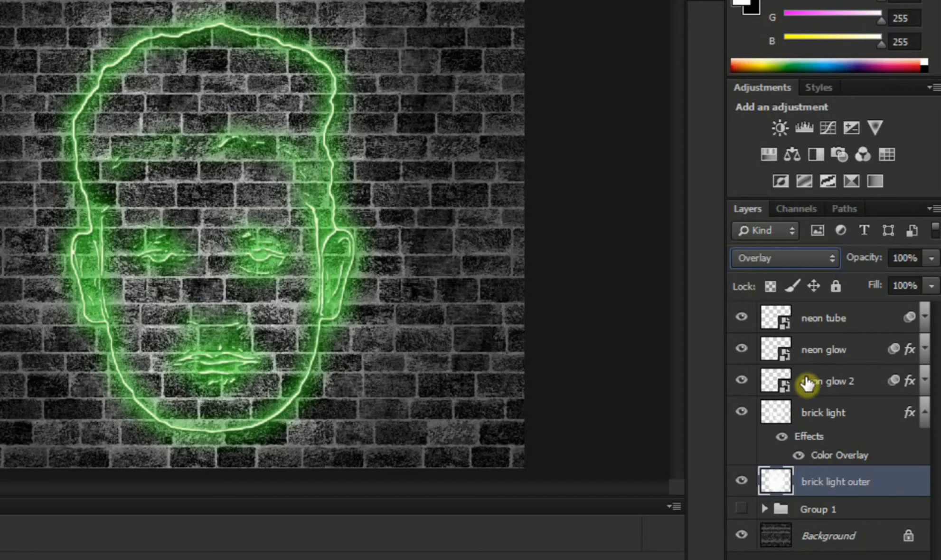
Step: Add a Color Overlay of 18ff00 at 19% opacity to the brick light outer layer and collapse both brick light layers' effects lists
{"action": "double_click", "coordinate": [901, 485]}
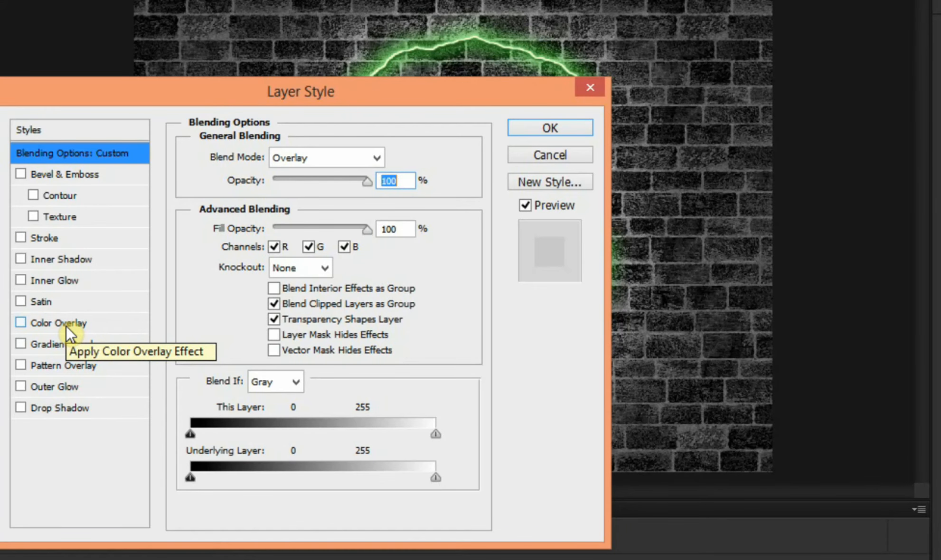
{"action": "left_click", "coordinate": [66, 325]}
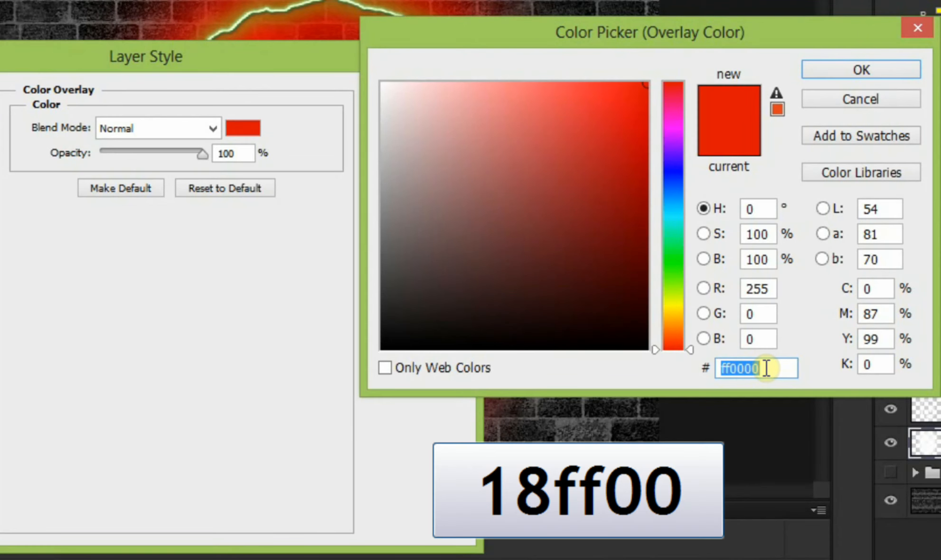
{"action": "type", "text": "18"}
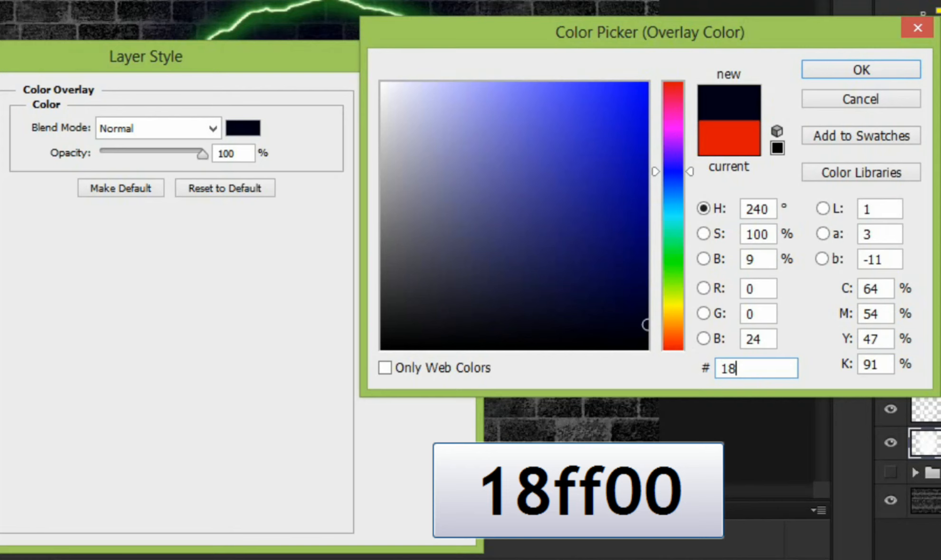
{"action": "type", "text": "ff00"}
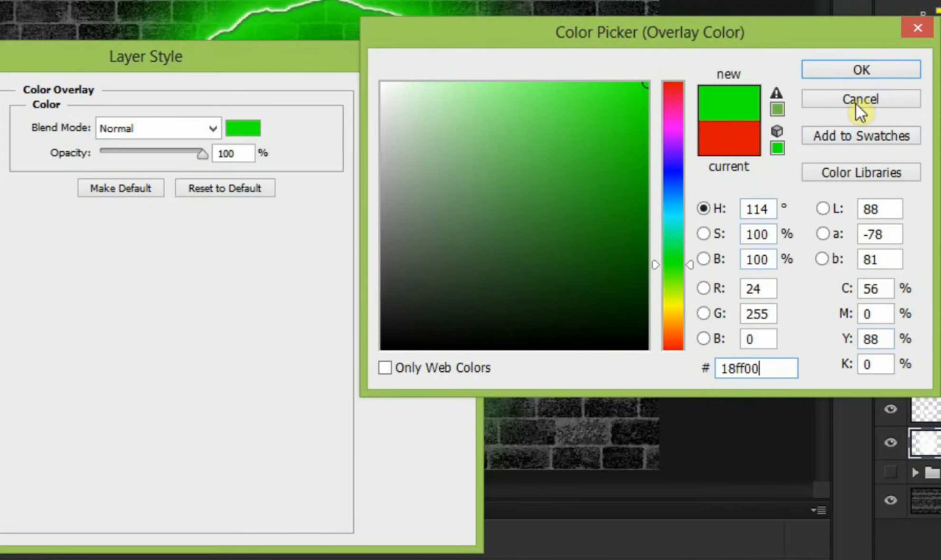
{"action": "left_click", "coordinate": [863, 75]}
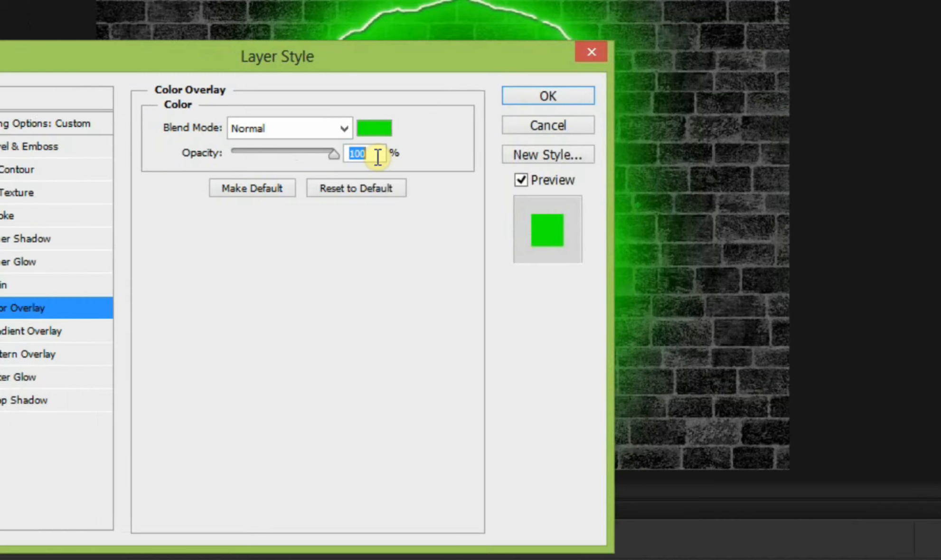
{"action": "type", "text": "19"}
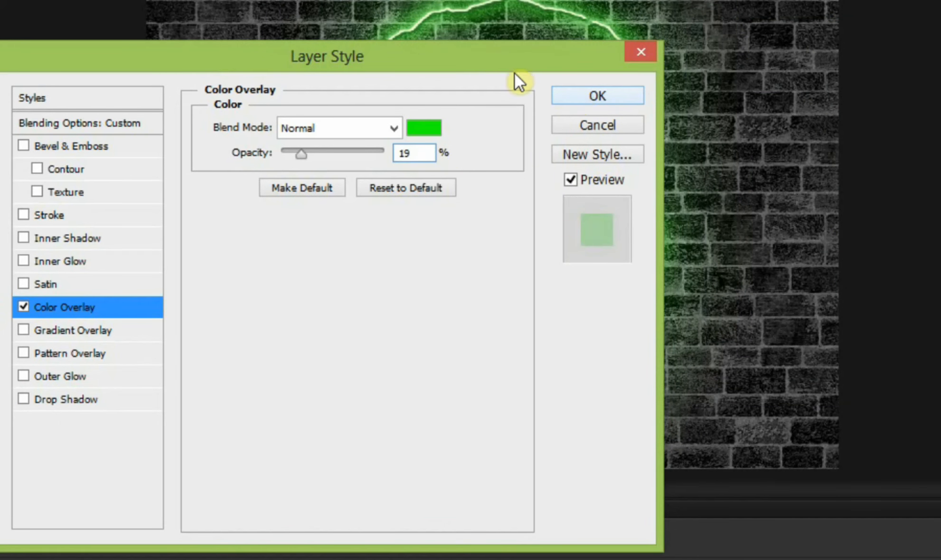
{"action": "left_click", "coordinate": [560, 93]}
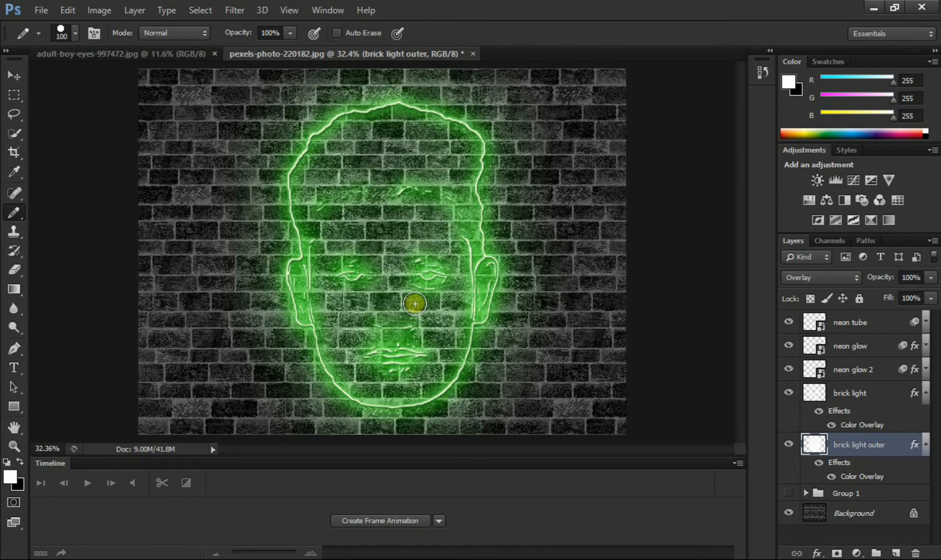
{"action": "left_click", "coordinate": [926, 395]}
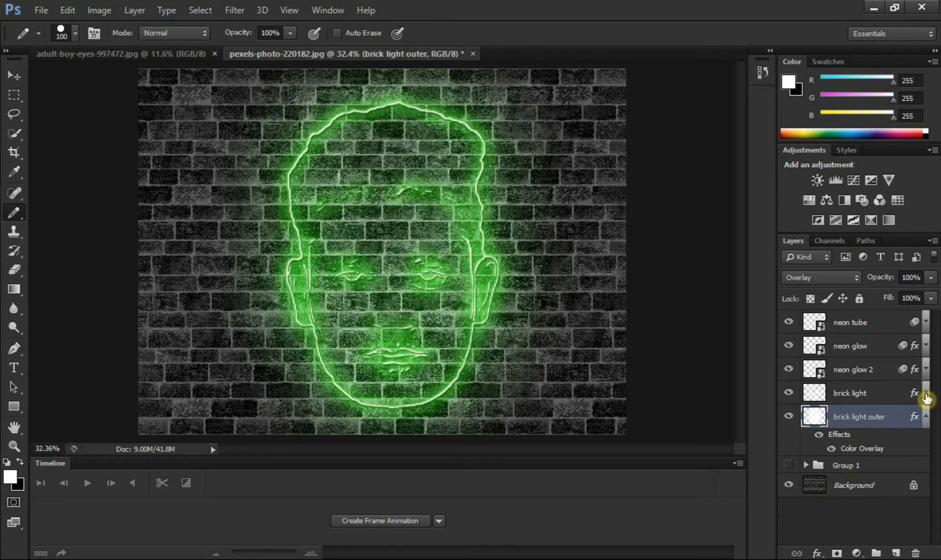
{"action": "left_click", "coordinate": [926, 418]}
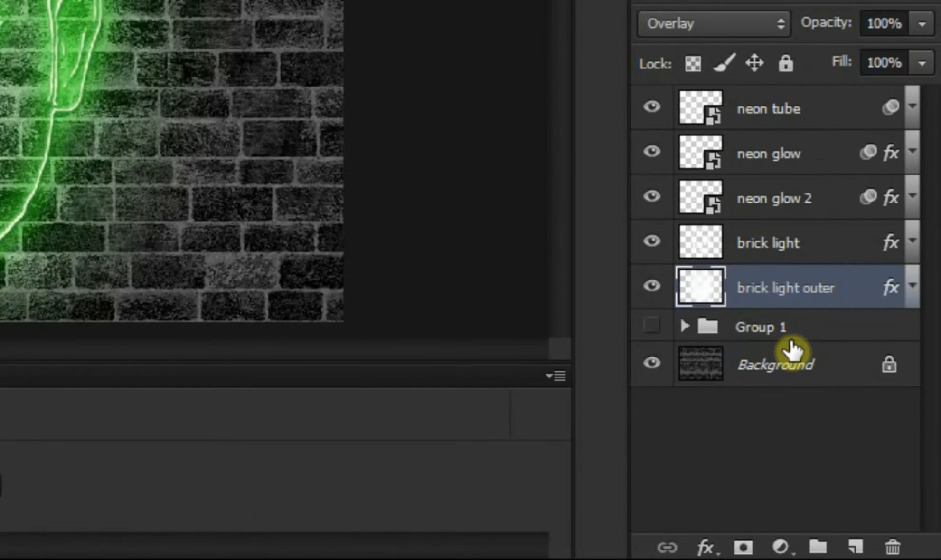
Step: Add a Levels adjustment layer directly above the Background layer and set its shadow input level to 17
{"action": "left_click", "coordinate": [788, 370]}
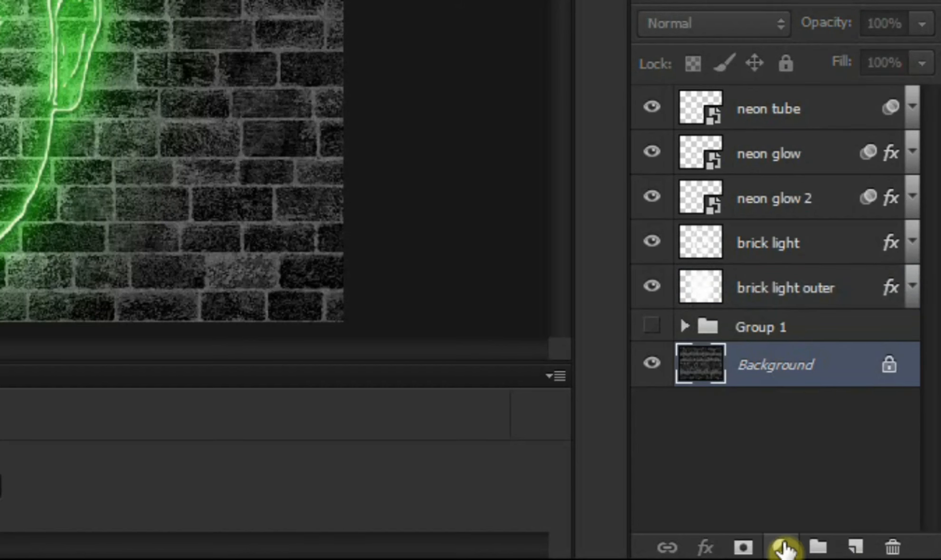
{"action": "left_click", "coordinate": [781, 547]}
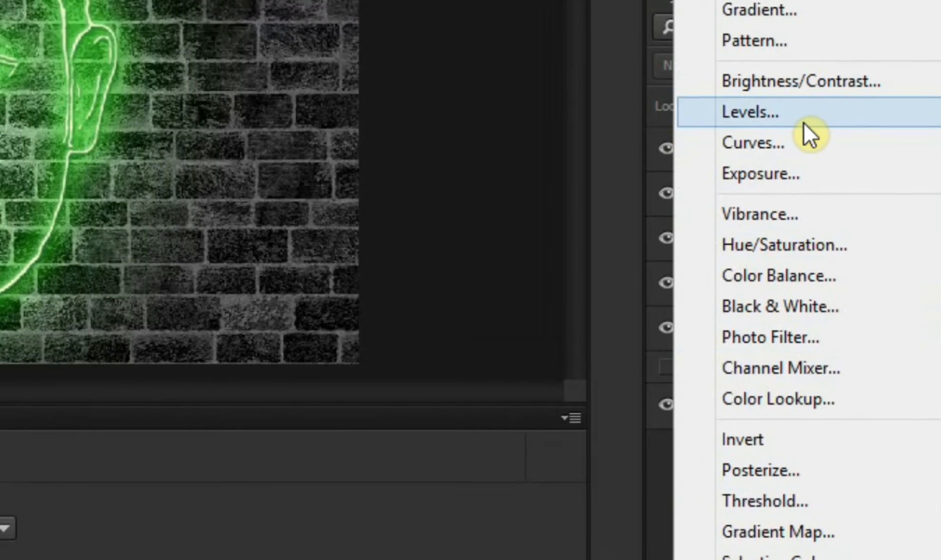
{"action": "left_click", "coordinate": [788, 80]}
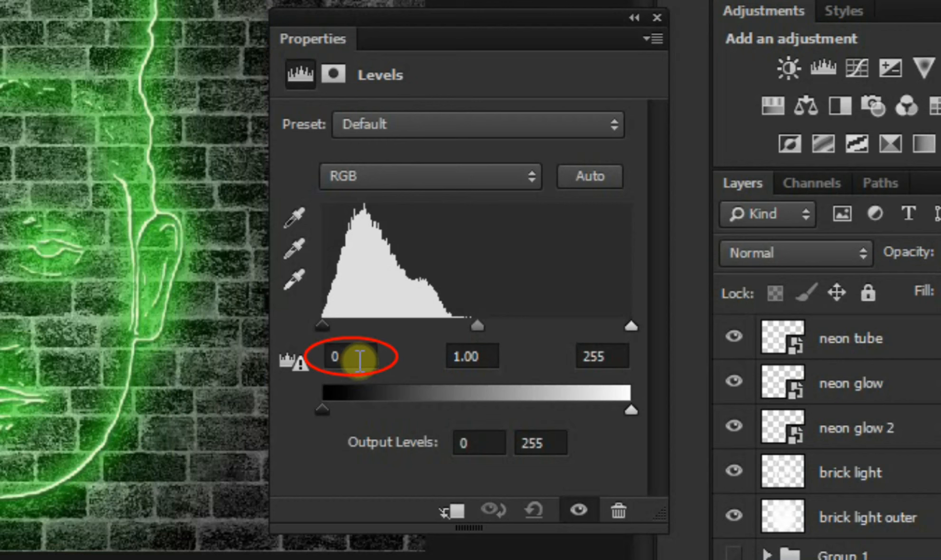
{"action": "left_click", "coordinate": [361, 360]}
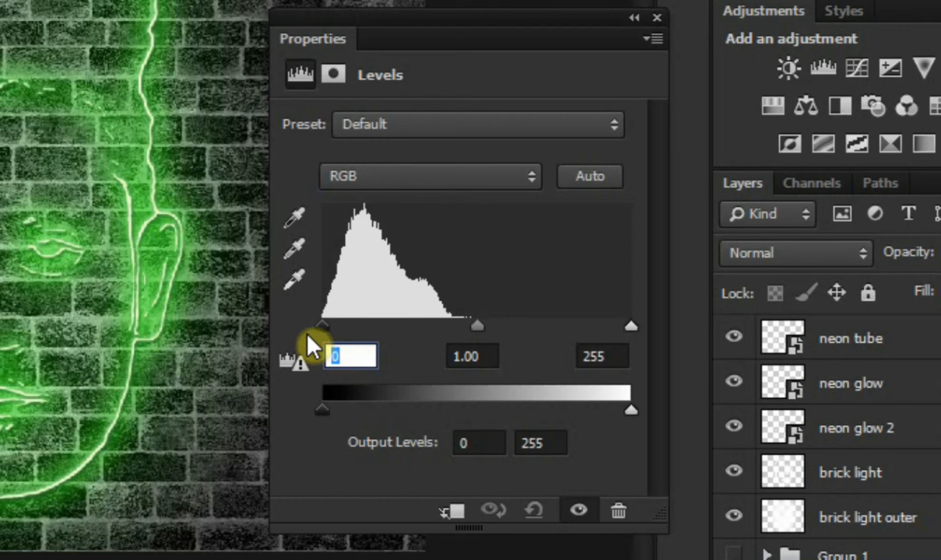
{"action": "type", "text": "17"}
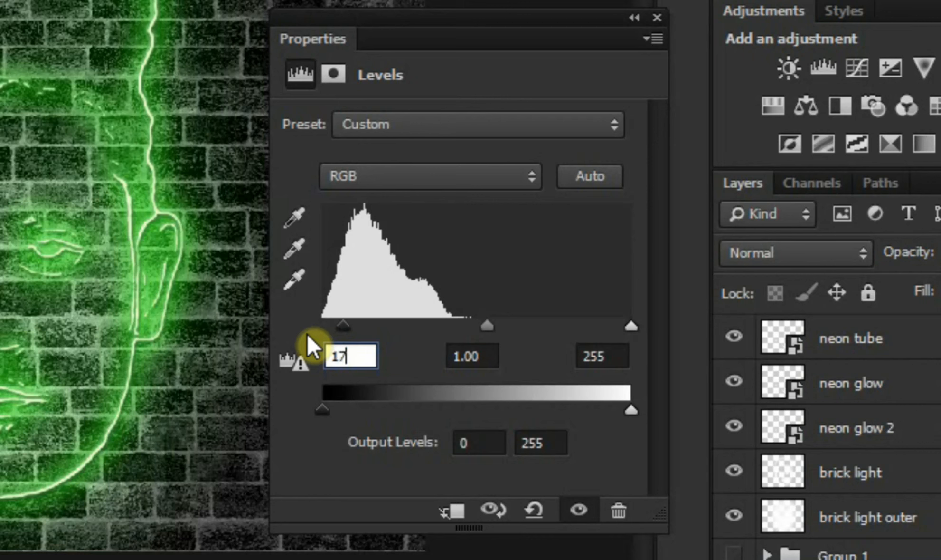
Step: Set the midtone input level of the Levels adjustment to 0.82 and close its properties
{"action": "left_click", "coordinate": [482, 360]}
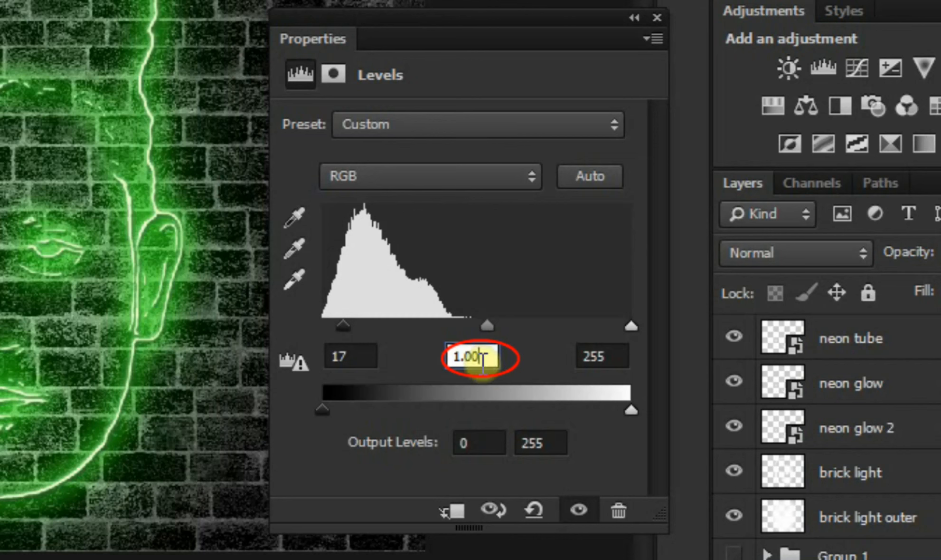
{"action": "left_click_drag", "start_coordinate": [479, 357], "coordinate": [448, 357]}
{"action": "type", "text": "0"}
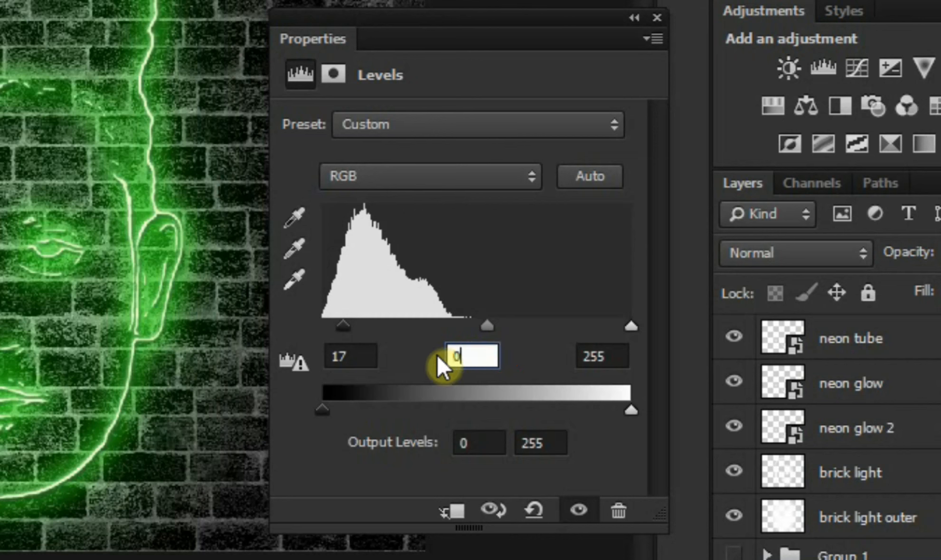
{"action": "type", "text": ".82"}
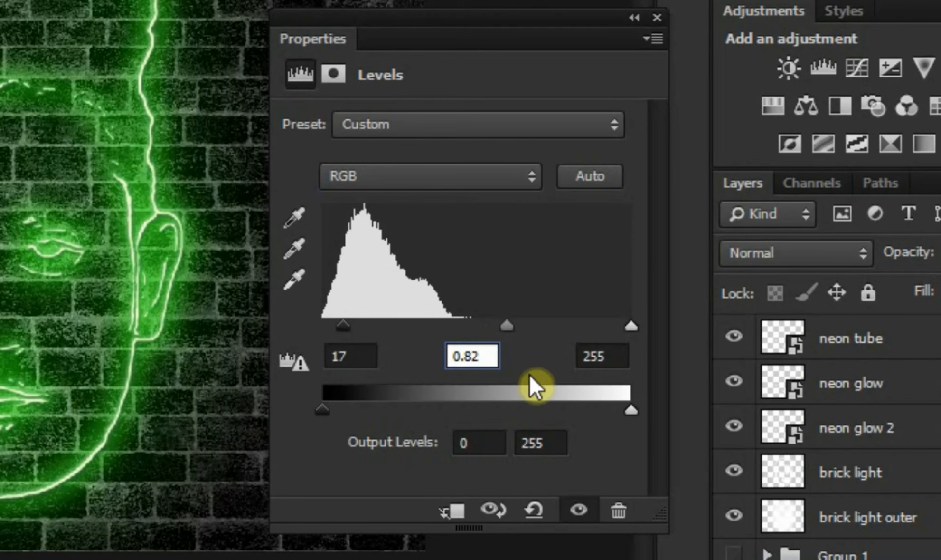
{"action": "left_click", "coordinate": [623, 356]}
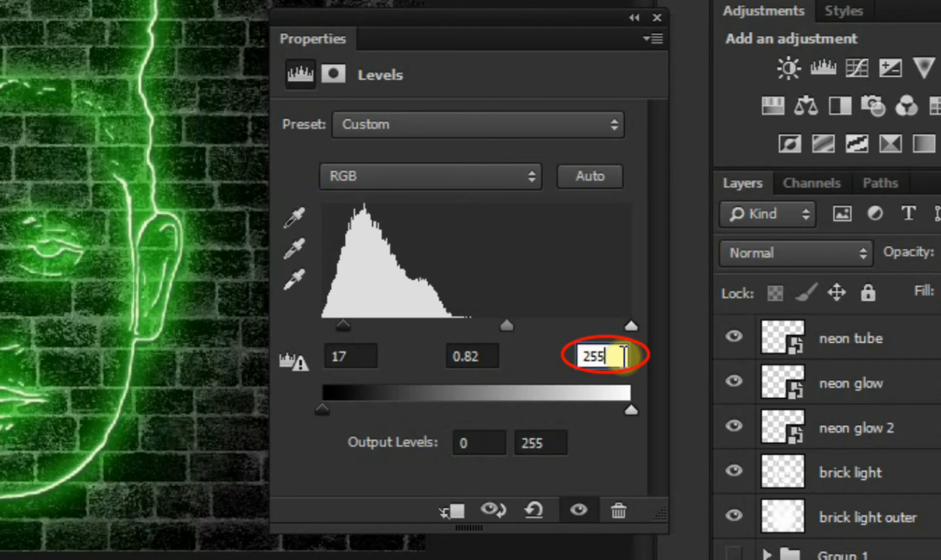
{"action": "left_click_drag", "start_coordinate": [623, 357], "coordinate": [591, 355]}
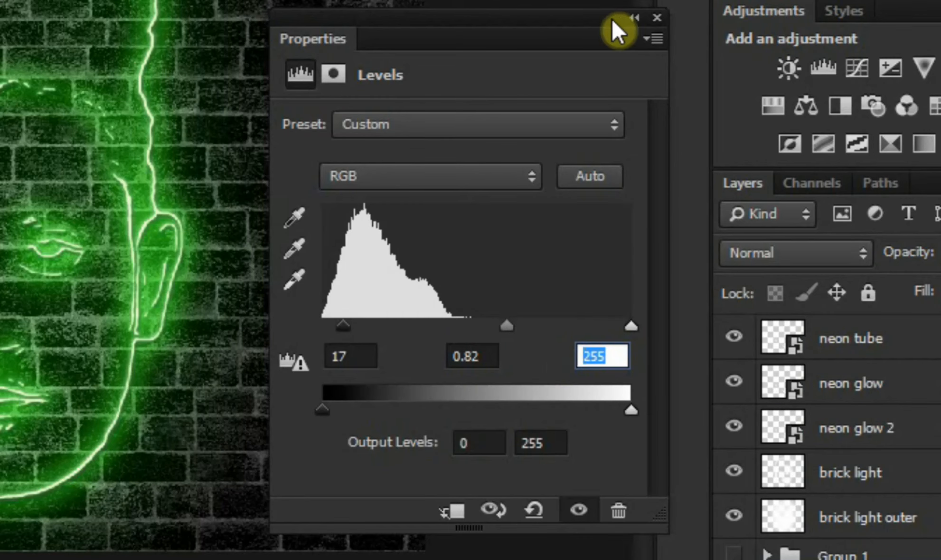
{"action": "left_click", "coordinate": [635, 18]}
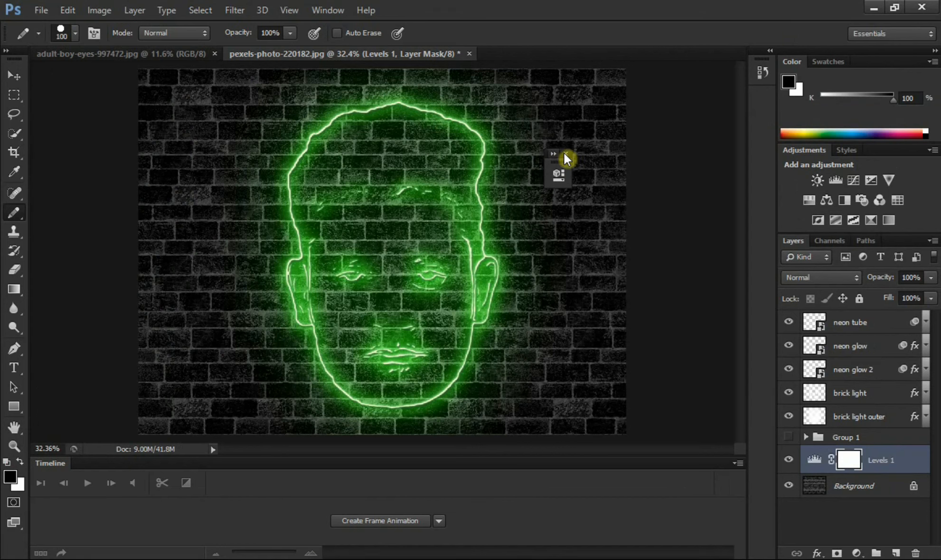
{"action": "left_click", "coordinate": [567, 152]}
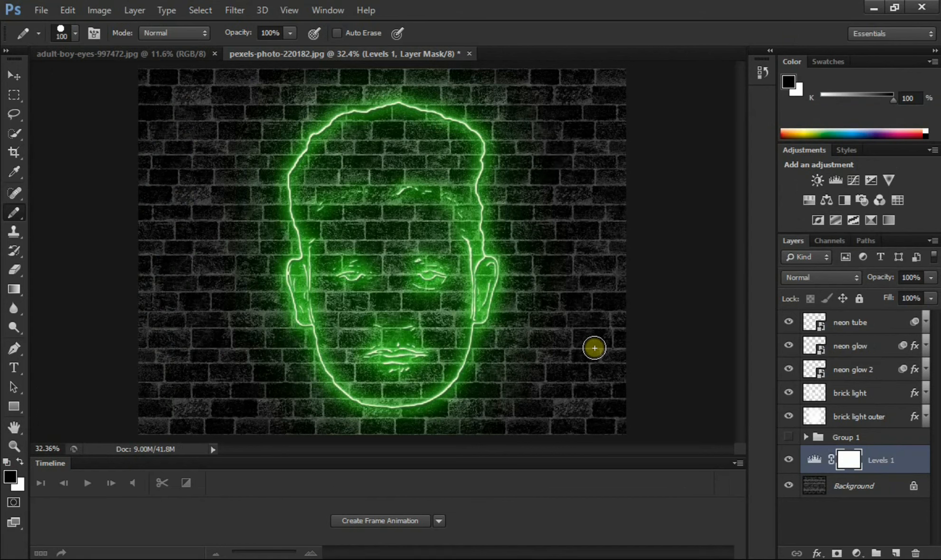